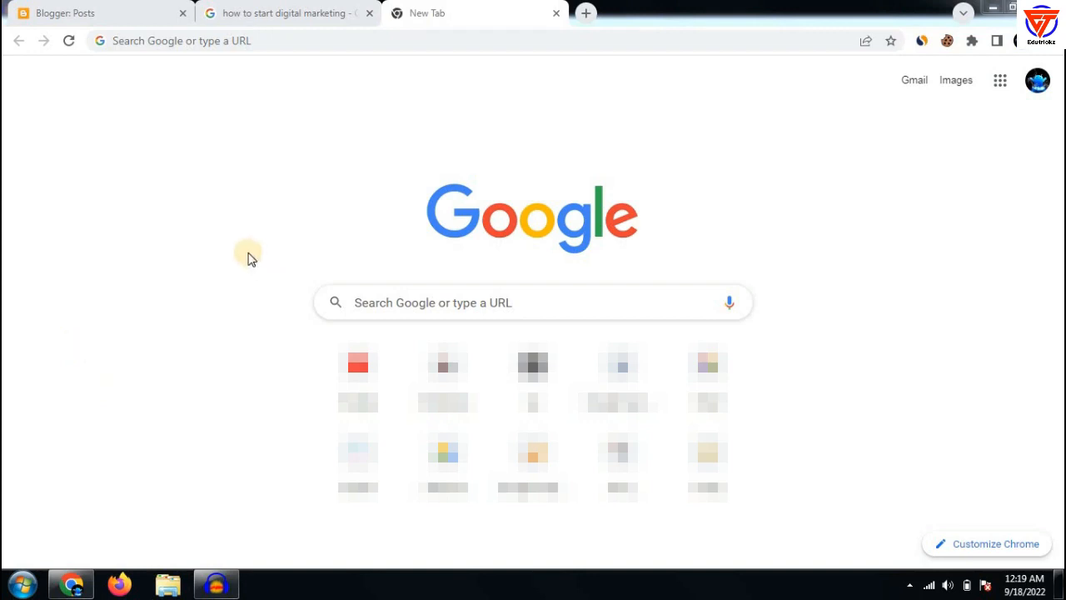
# View the Blogger posts list and examine the Google results for "how to start digital marketing", down to the related questions.
pyautogui.click(94, 9)
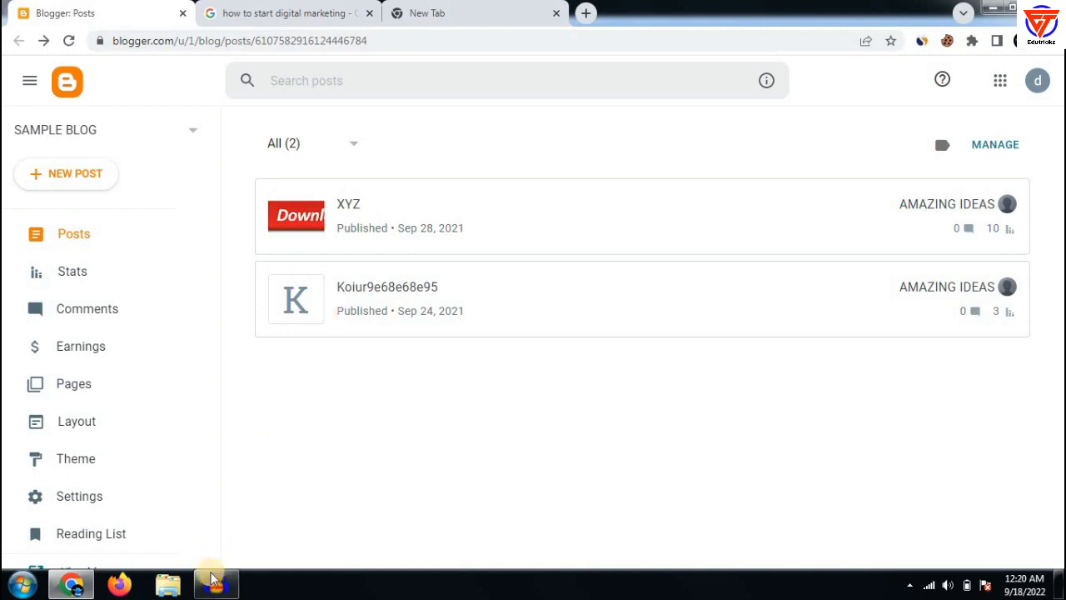
pyautogui.moveTo(215, 583)
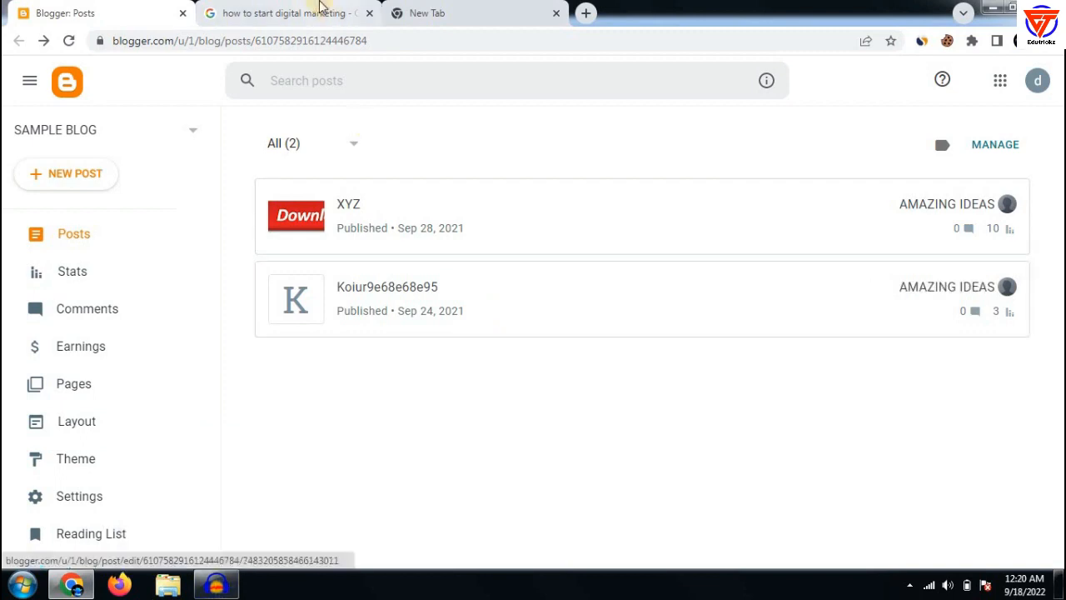
pyautogui.click(292, 14)
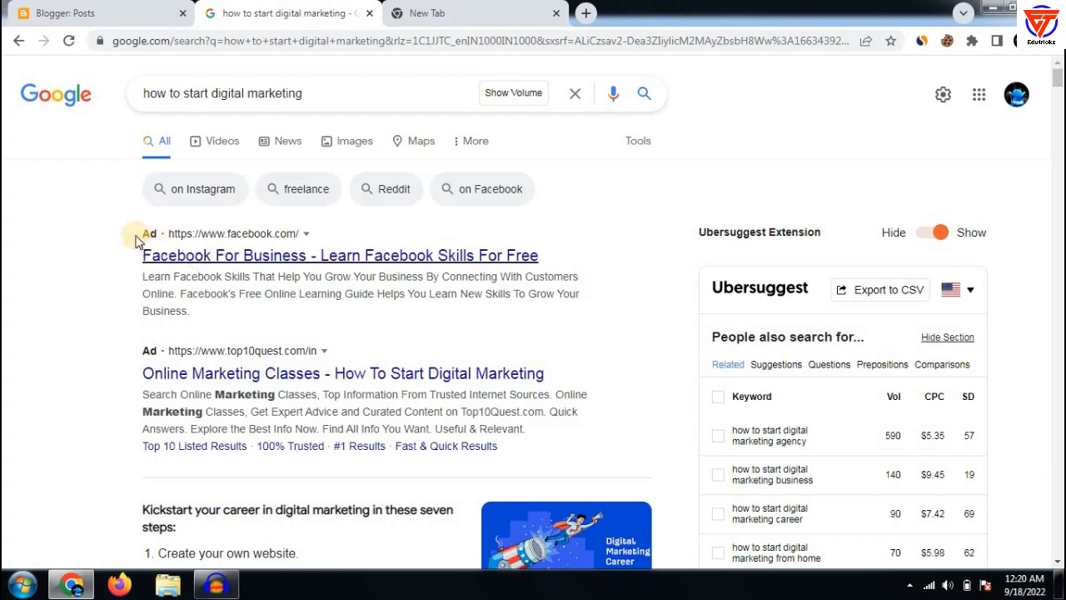
pyautogui.scroll(-5, 136, 309)
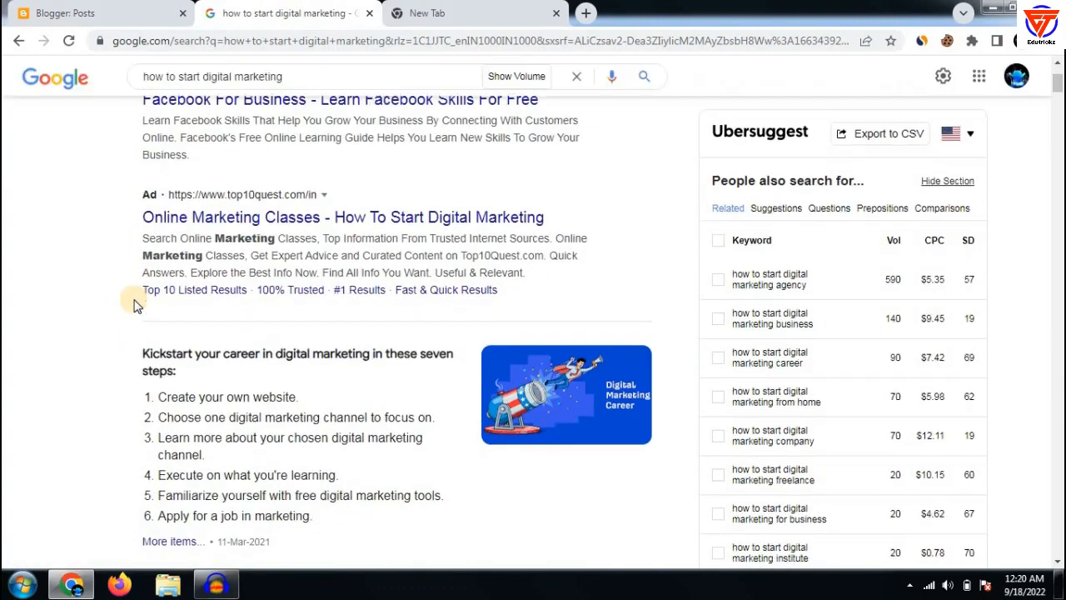
pyautogui.scroll(-2, 137, 275)
pyautogui.scroll(1, 136, 262)
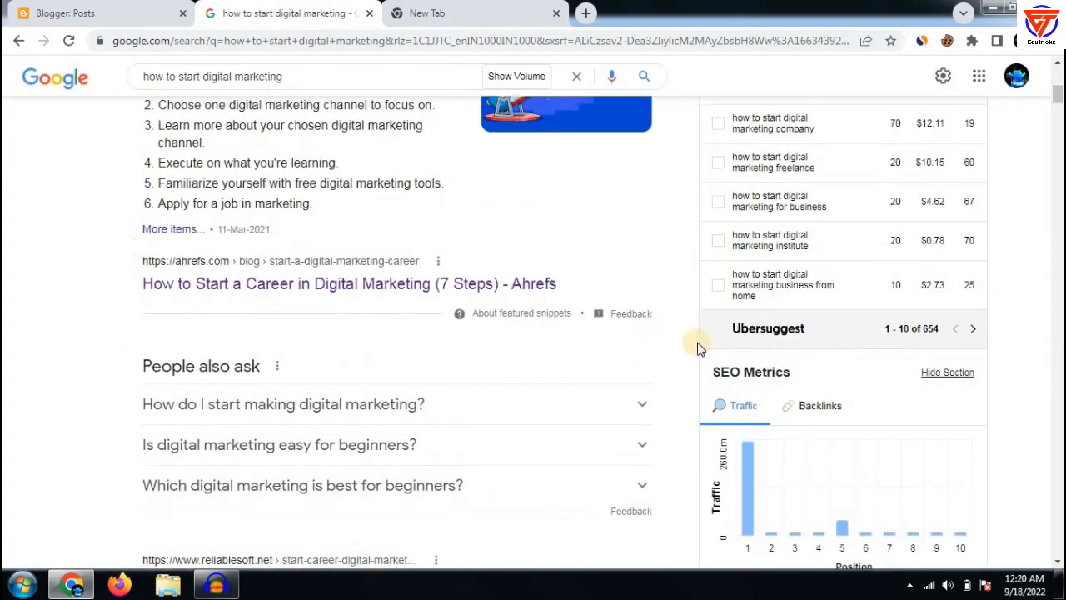
pyautogui.scroll(-2, 324, 304)
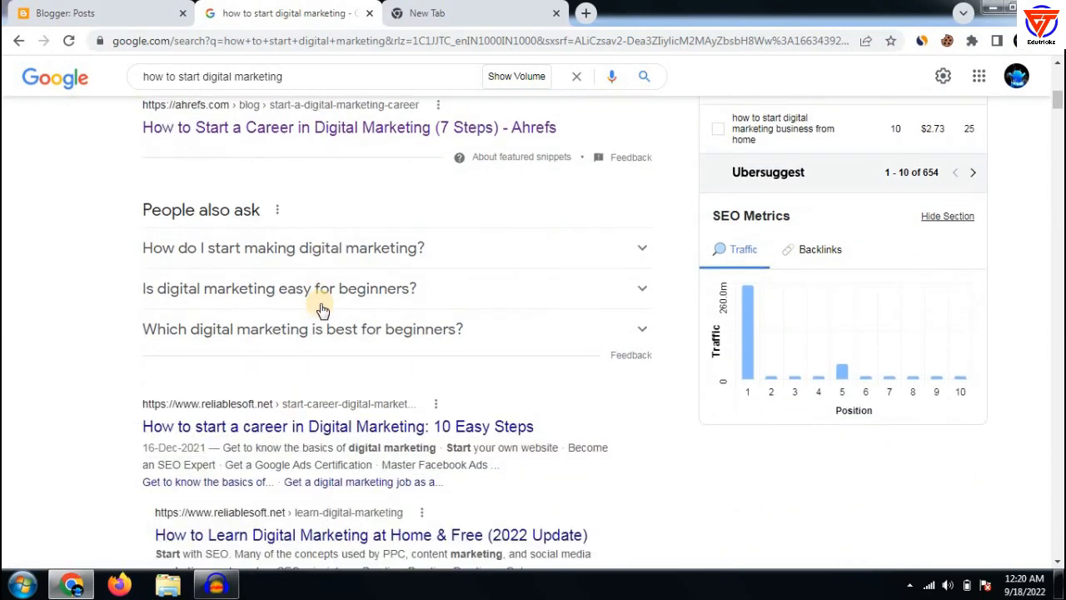
pyautogui.scroll(2, 322, 309)
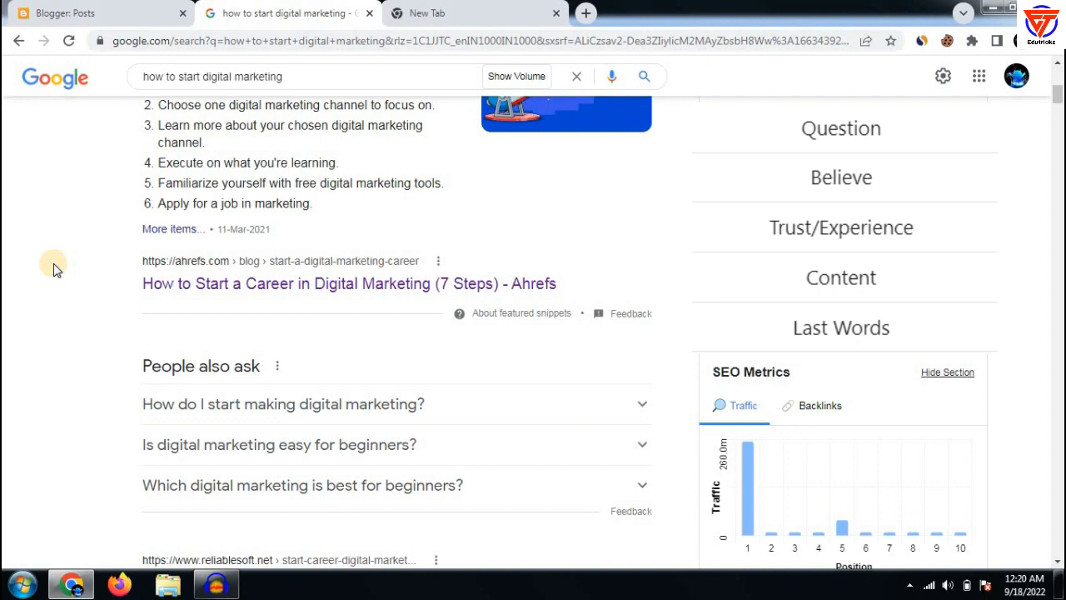
# Open the Ahrefs article "How to Start a Career in Digital Marketing (7 Steps)" and look through its sections and structure.
pyautogui.click(178, 288)
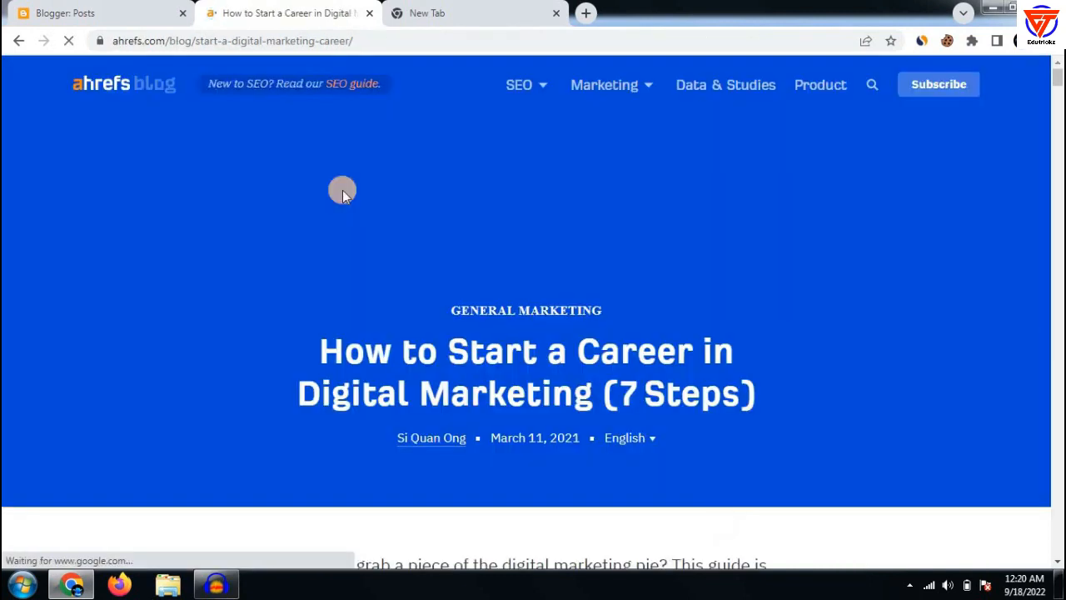
pyautogui.scroll(-4, 389, 275)
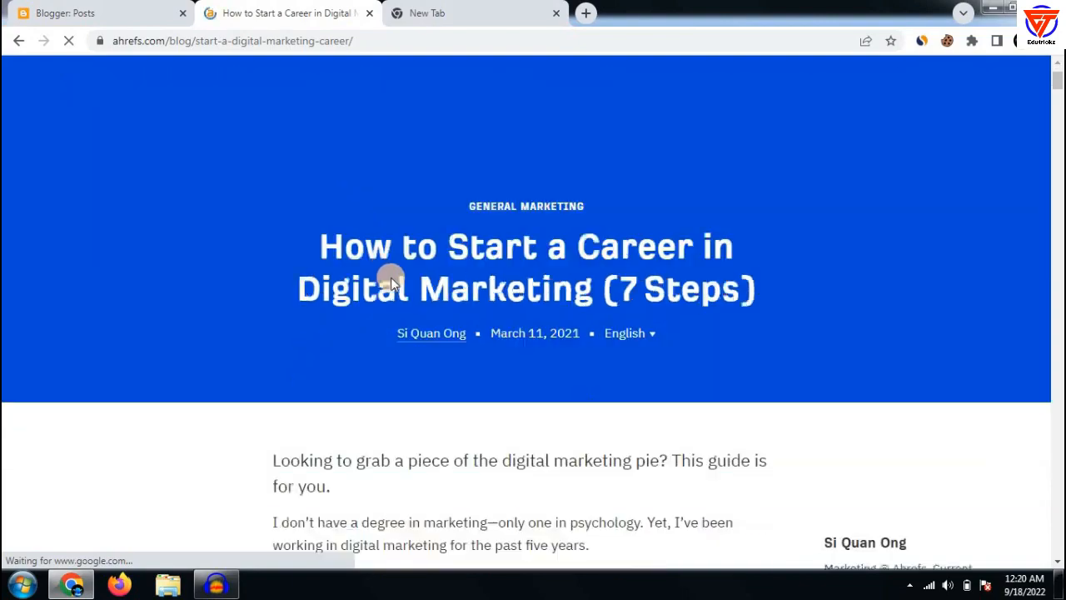
pyautogui.scroll(-20, 479, 210)
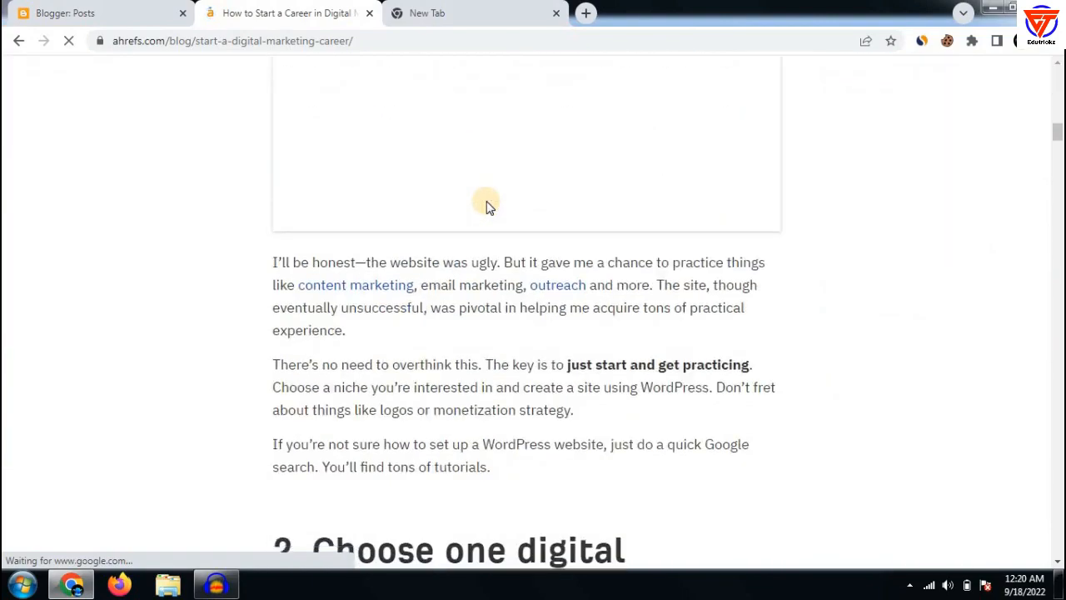
pyautogui.scroll(-10, 488, 206)
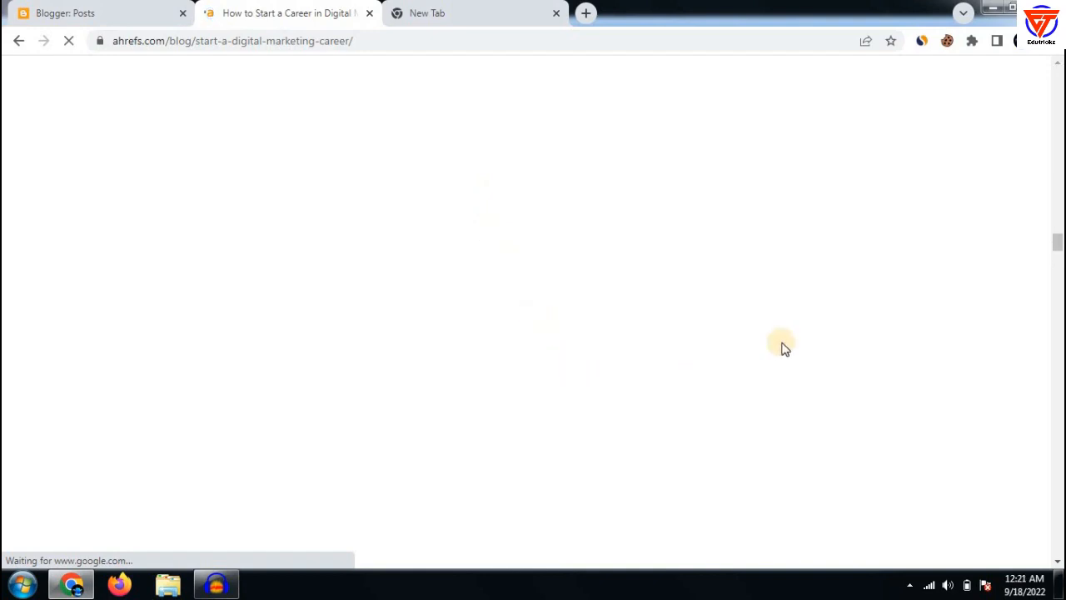
pyautogui.scroll(-10, 804, 338)
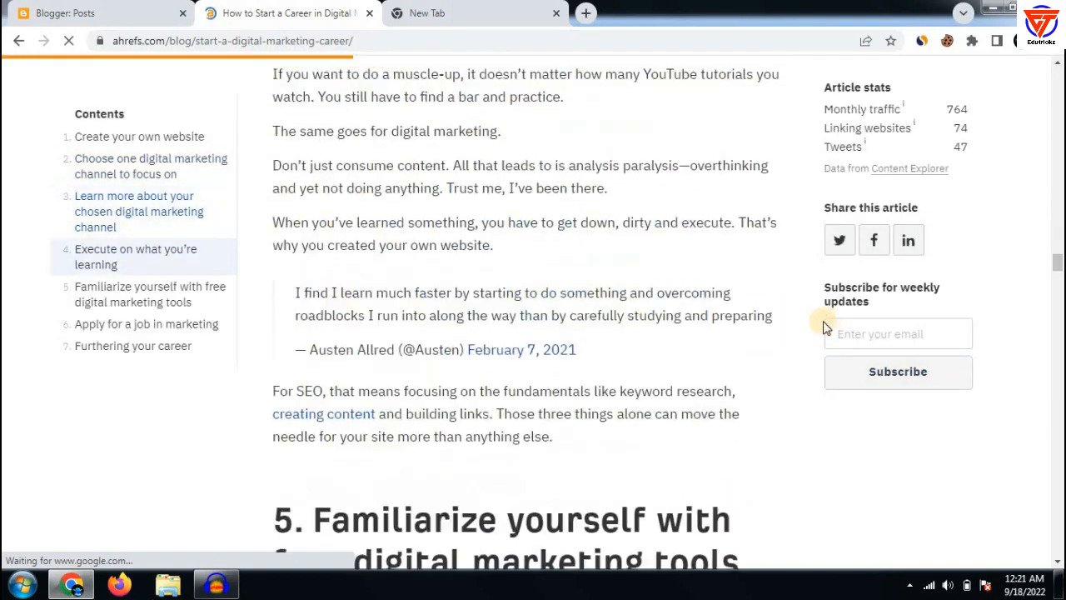
pyautogui.scroll(-15, 804, 333)
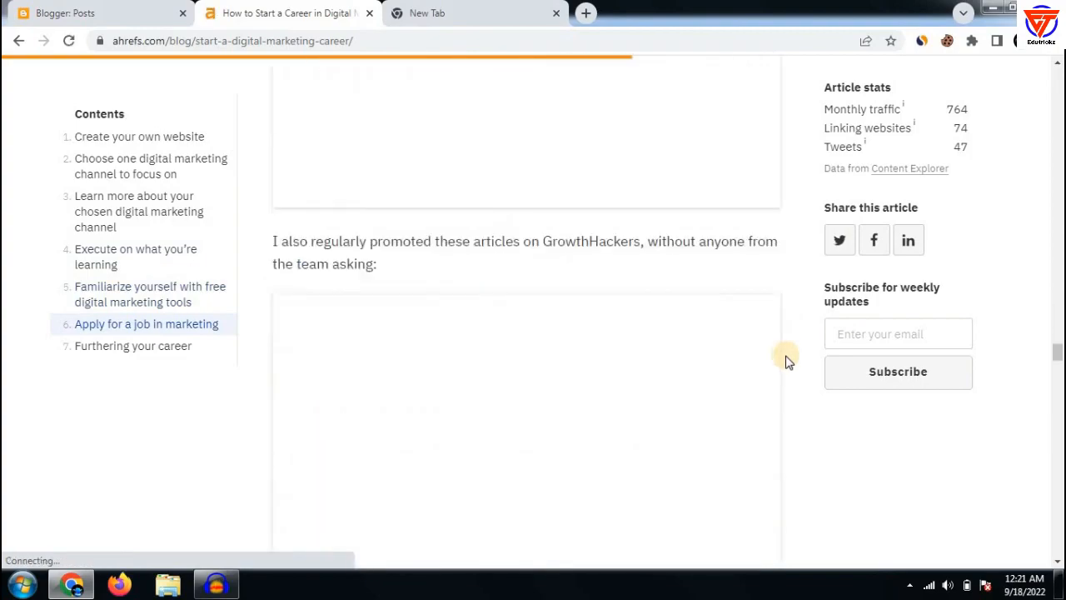
pyautogui.scroll(15, 788, 359)
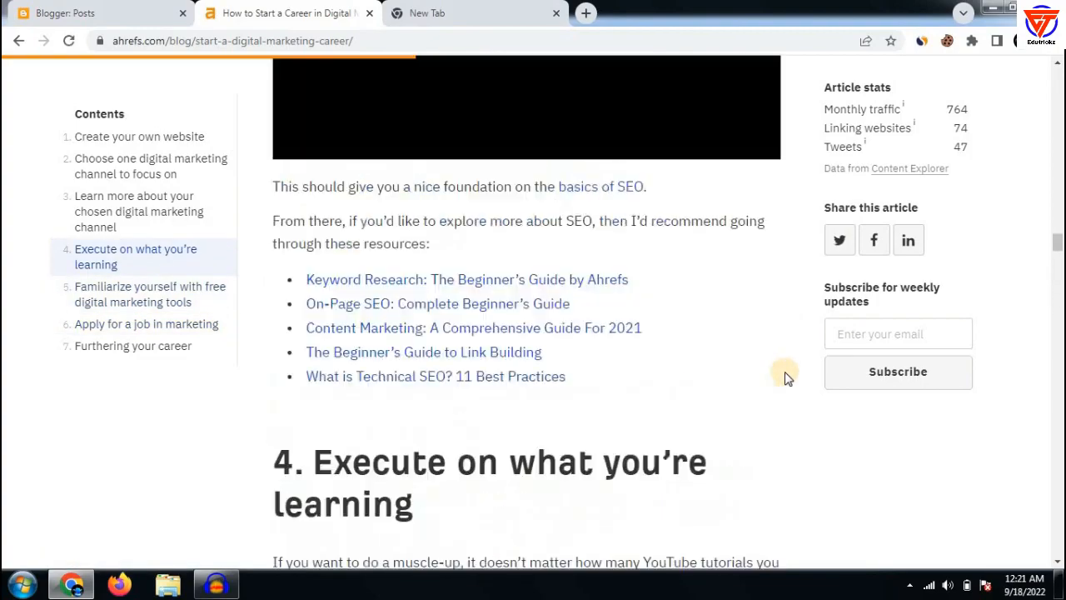
pyautogui.scroll(15, 787, 377)
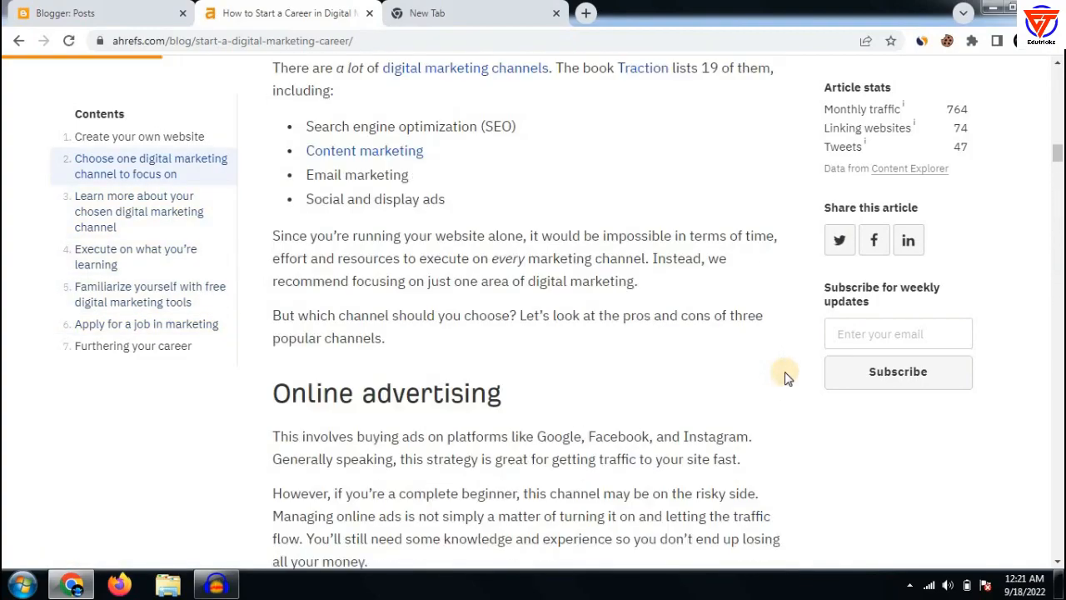
pyautogui.scroll(15, 787, 376)
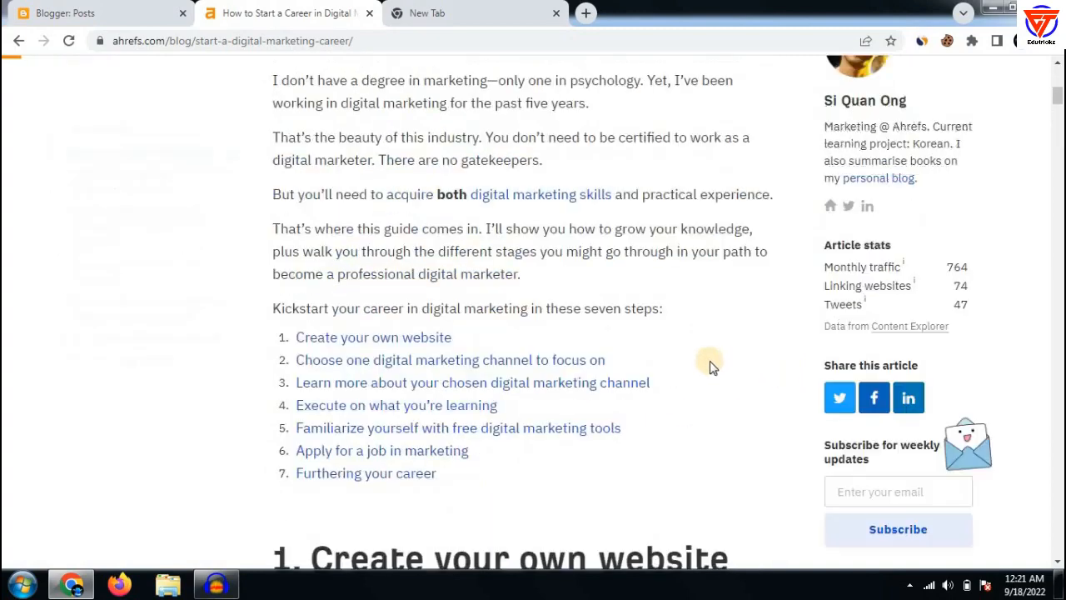
pyautogui.scroll(4, 709, 362)
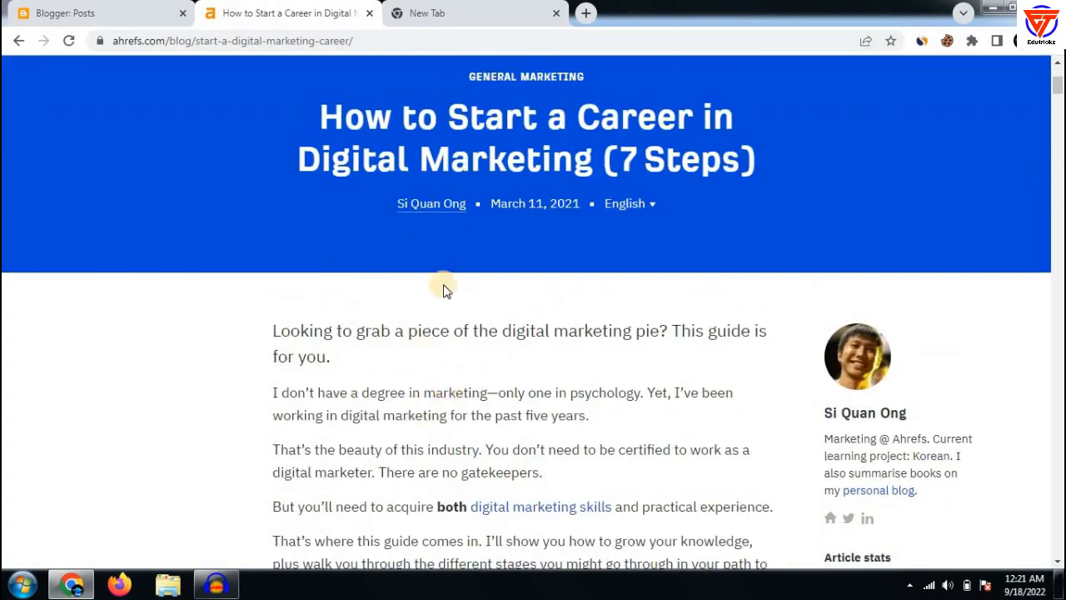
# Return to the Google results and examine the competing articles, videos and Quora answers listed for the query.
pyautogui.click(16, 40)
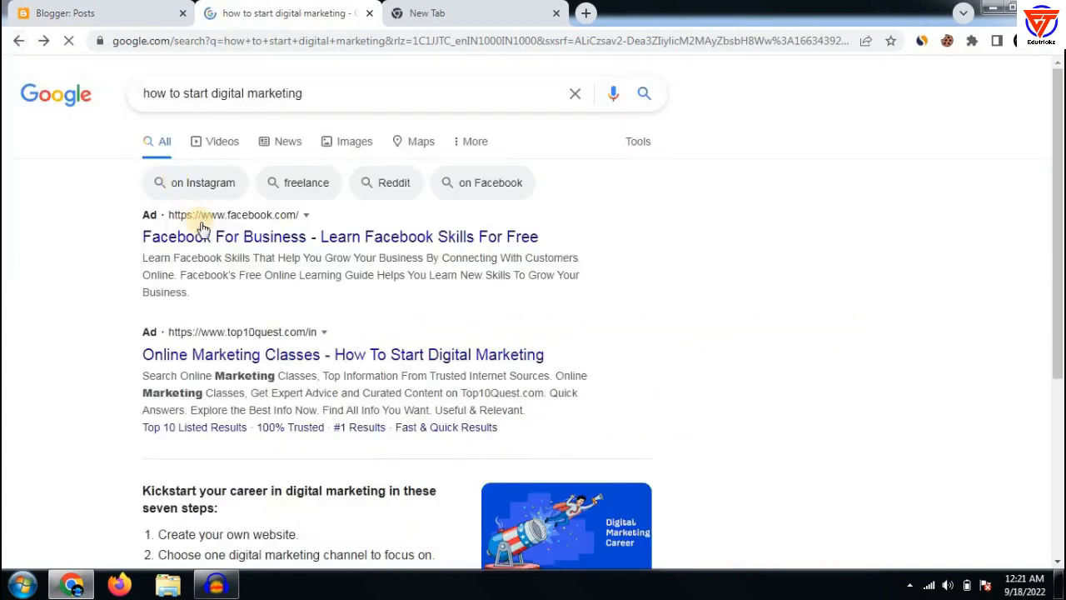
pyautogui.scroll(-3, 350, 275)
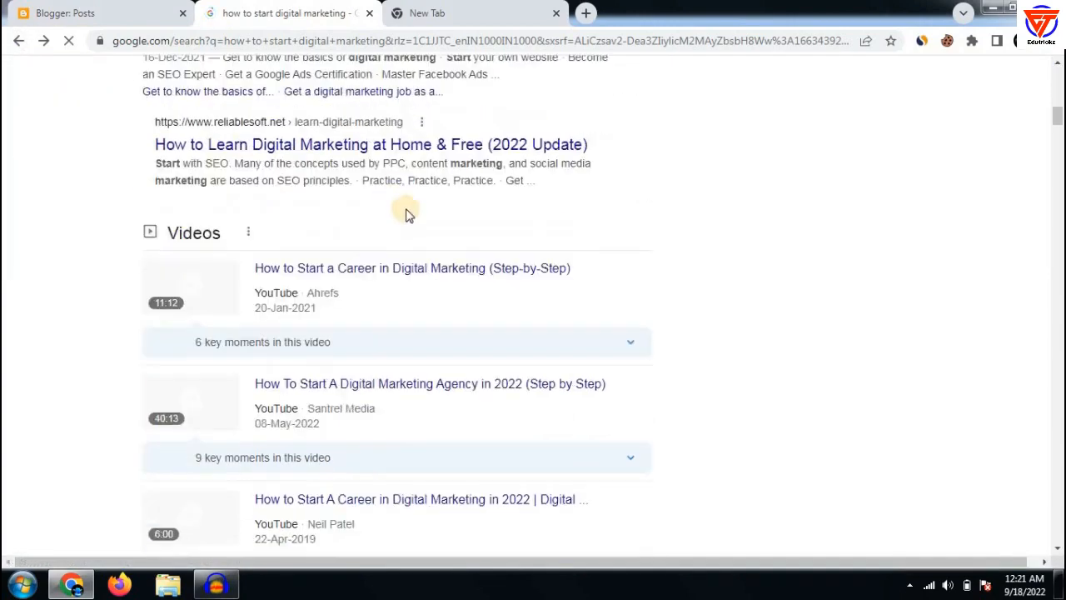
pyautogui.scroll(2, 374, 217)
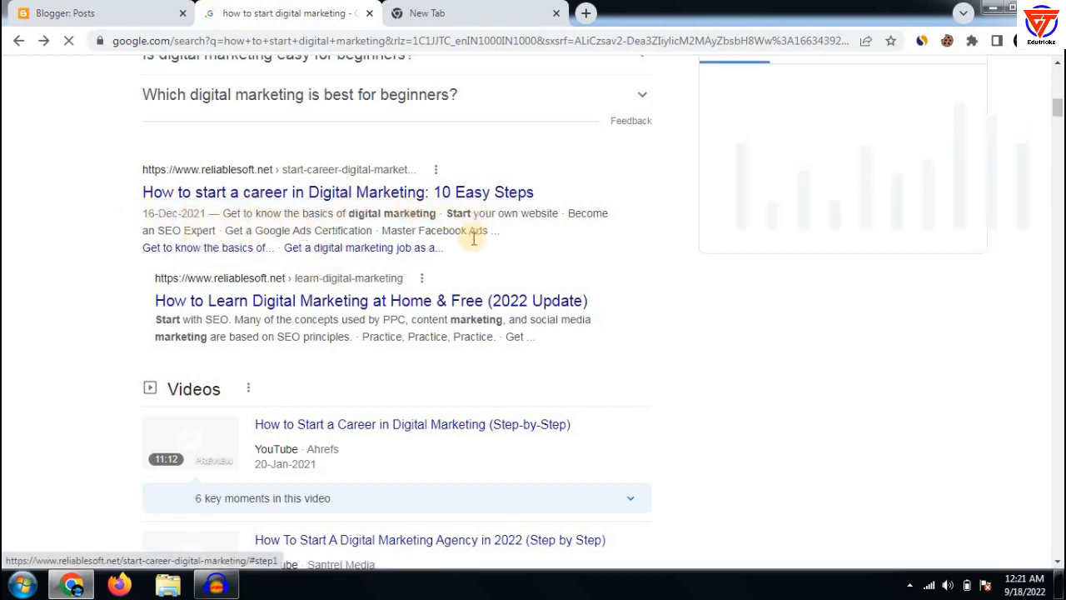
pyautogui.scroll(4, 472, 242)
pyautogui.scroll(-5, 379, 246)
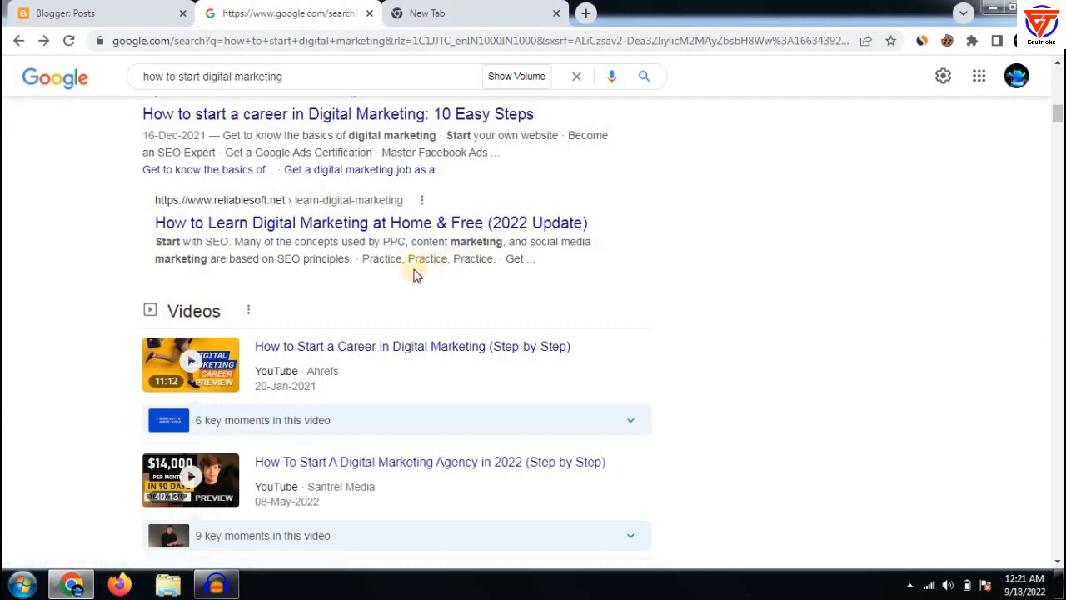
pyautogui.scroll(-2, 417, 283)
pyautogui.scroll(-4, 409, 290)
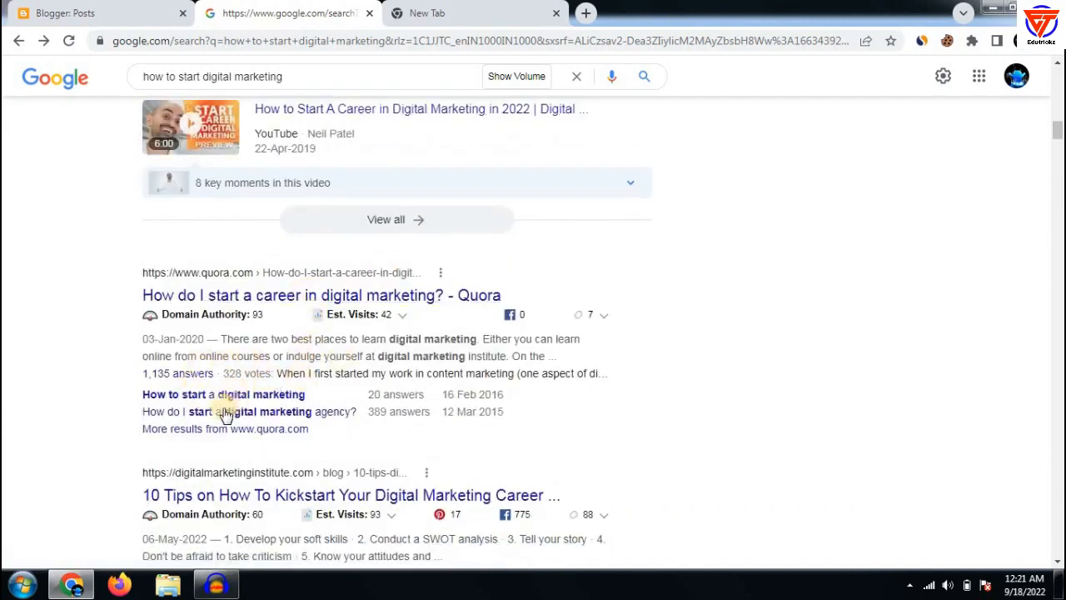
pyautogui.scroll(-2, 242, 421)
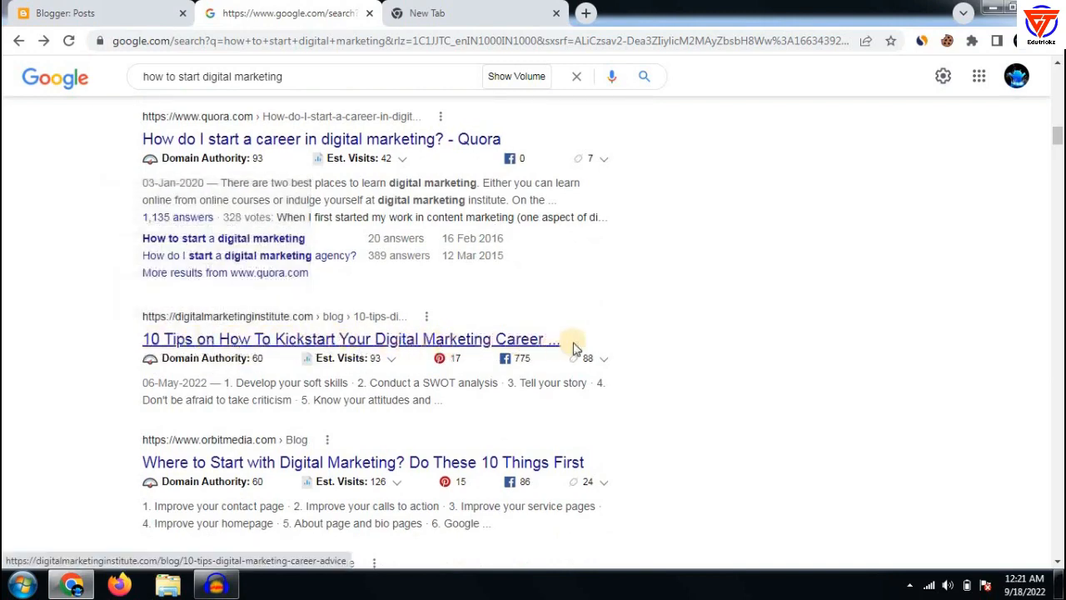
pyautogui.scroll(10, 706, 398)
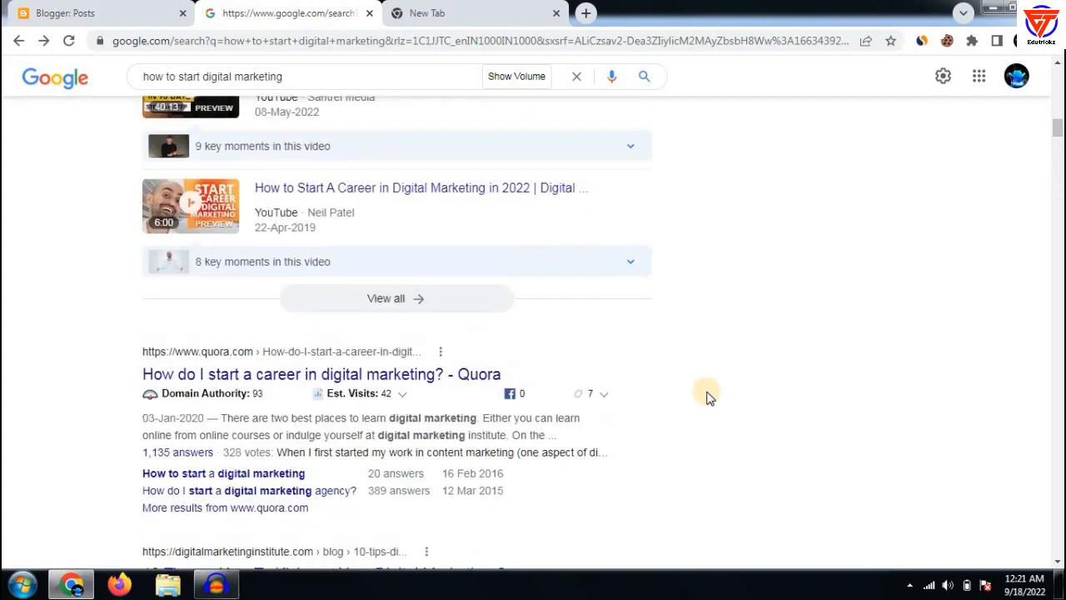
pyautogui.scroll(2, 706, 397)
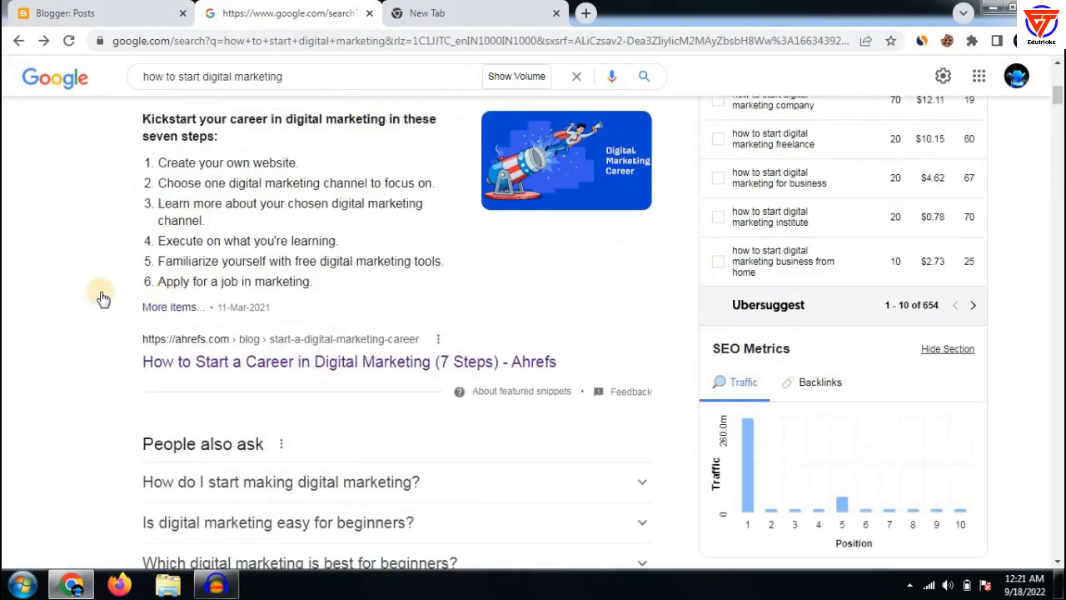
pyautogui.scroll(-4, 321, 359)
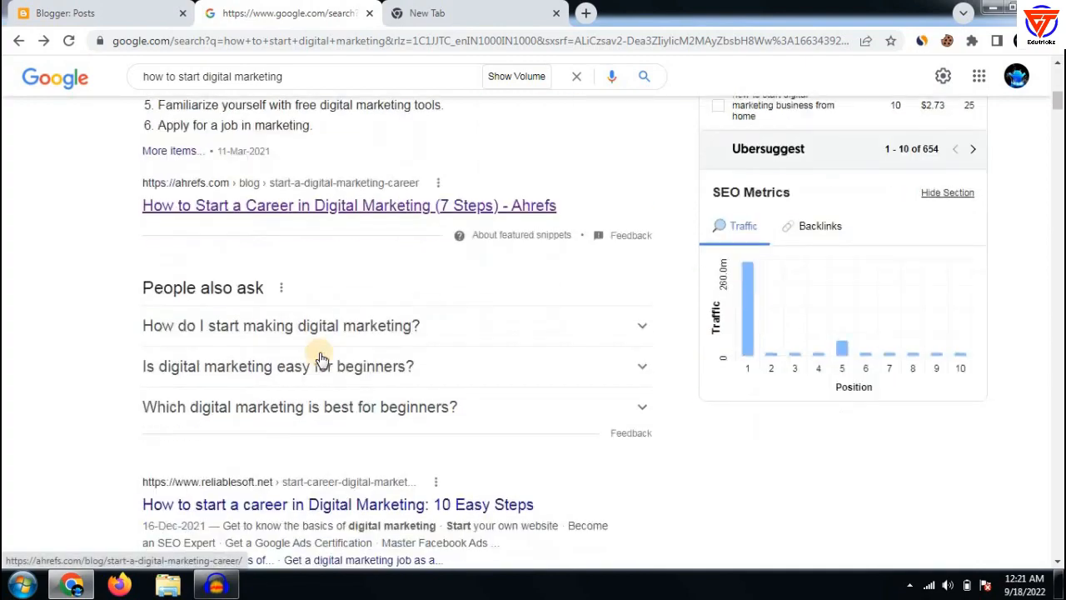
# Open the reliablesoft.net article "How to start a career in Digital Marketing: 10 Easy Steps" separately, look through its sections, and close it.
pyautogui.middleClick(309, 348)
pyautogui.click(429, 6)
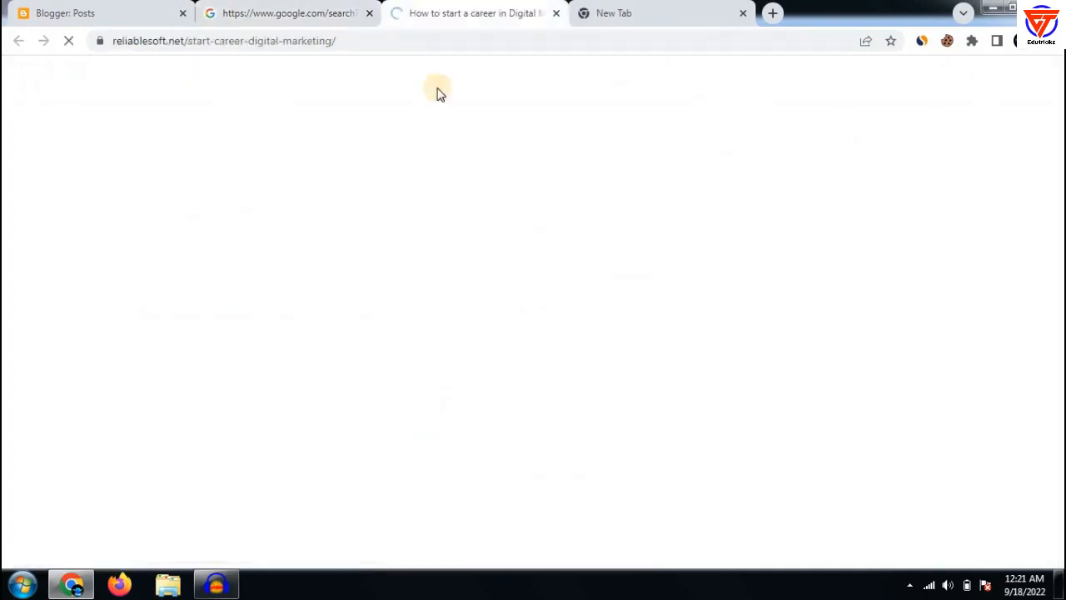
pyautogui.scroll(-4, 433, 195)
pyautogui.scroll(-10, 433, 195)
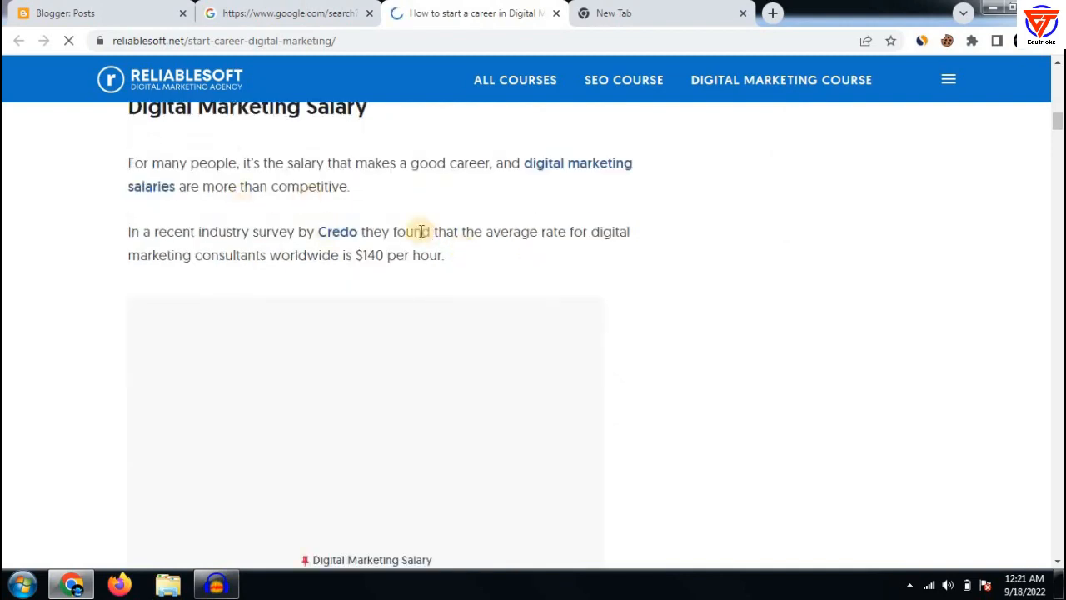
pyautogui.scroll(2, 417, 250)
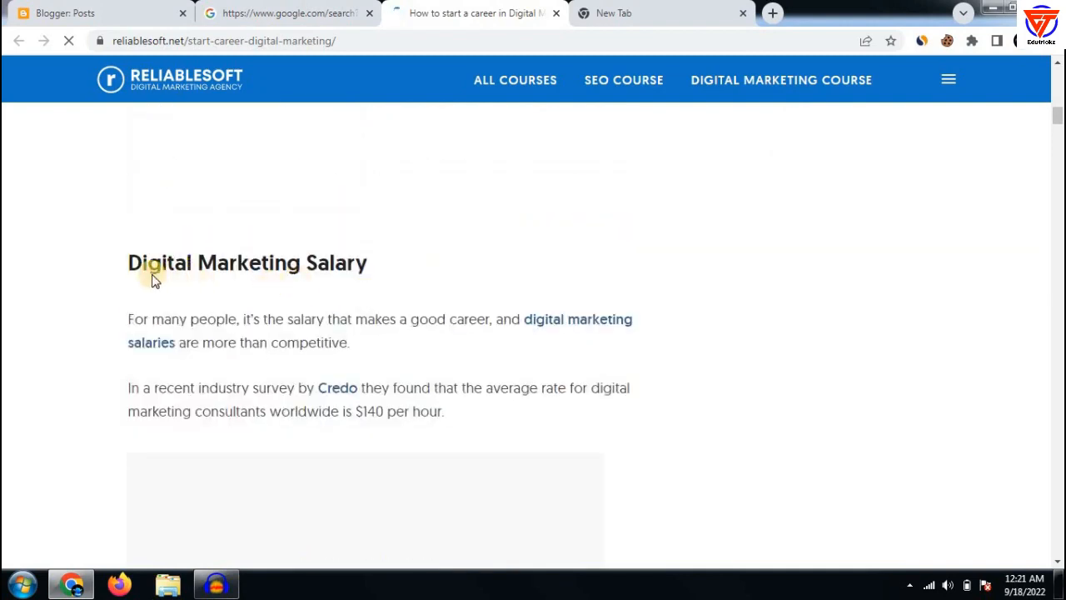
pyautogui.scroll(-8, 398, 280)
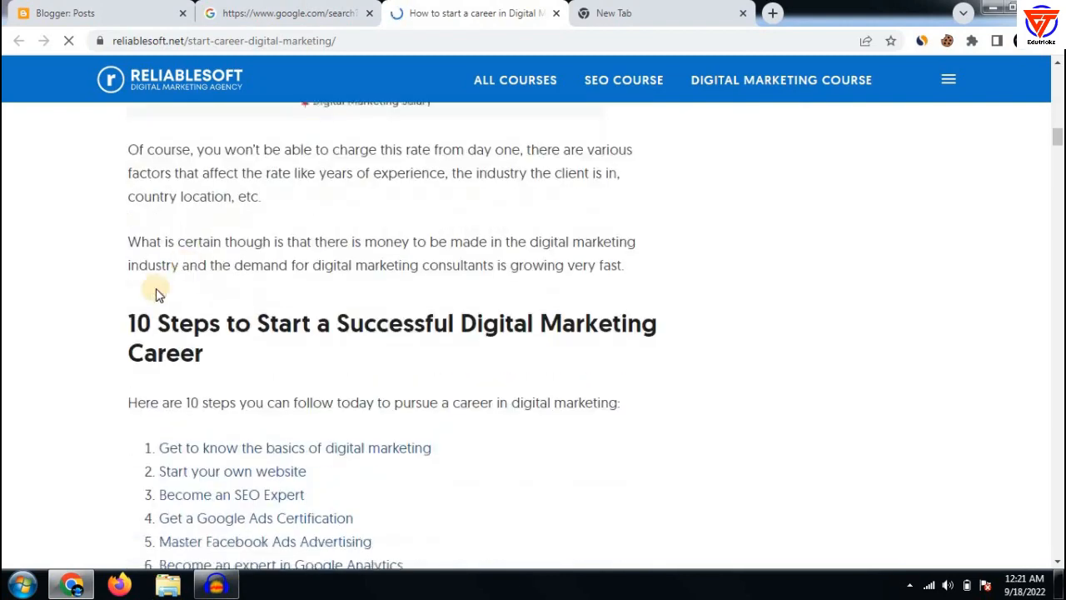
pyautogui.scroll(-7, 92, 210)
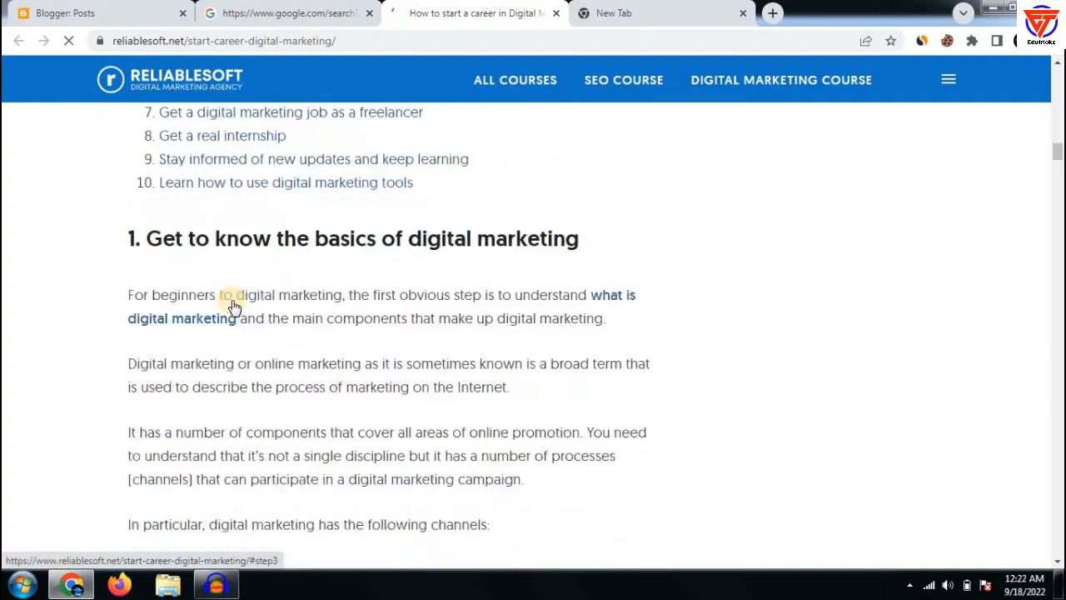
pyautogui.scroll(-15, 138, 228)
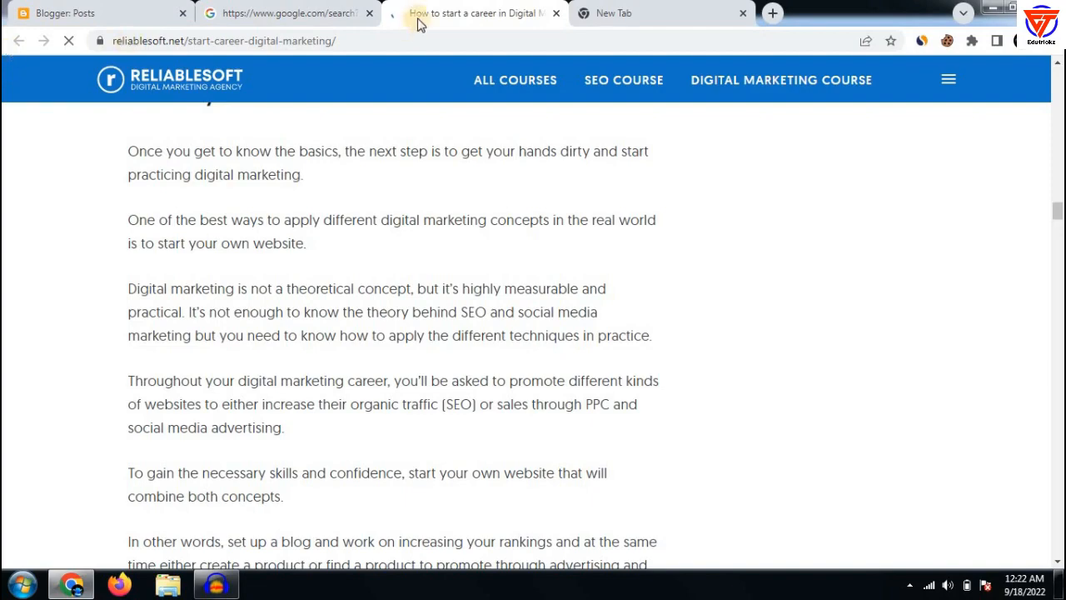
pyautogui.middleClick(460, 7)
# Return to the Sample Blog in Blogger and create a new blank post.
pyautogui.scroll(7, 226, 249)
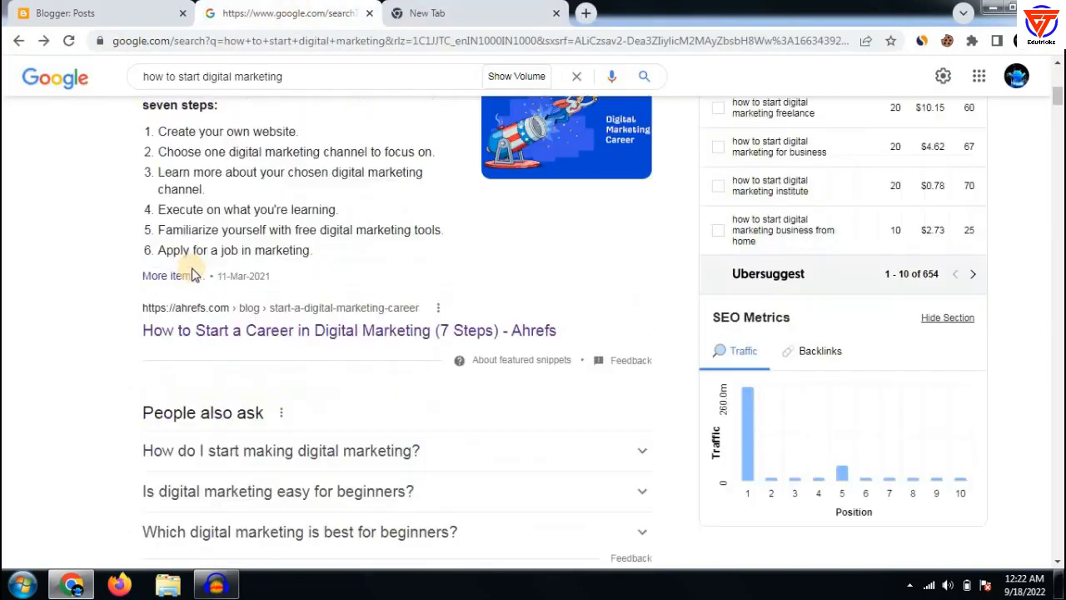
pyautogui.scroll(3, 174, 275)
pyautogui.click(5, 7)
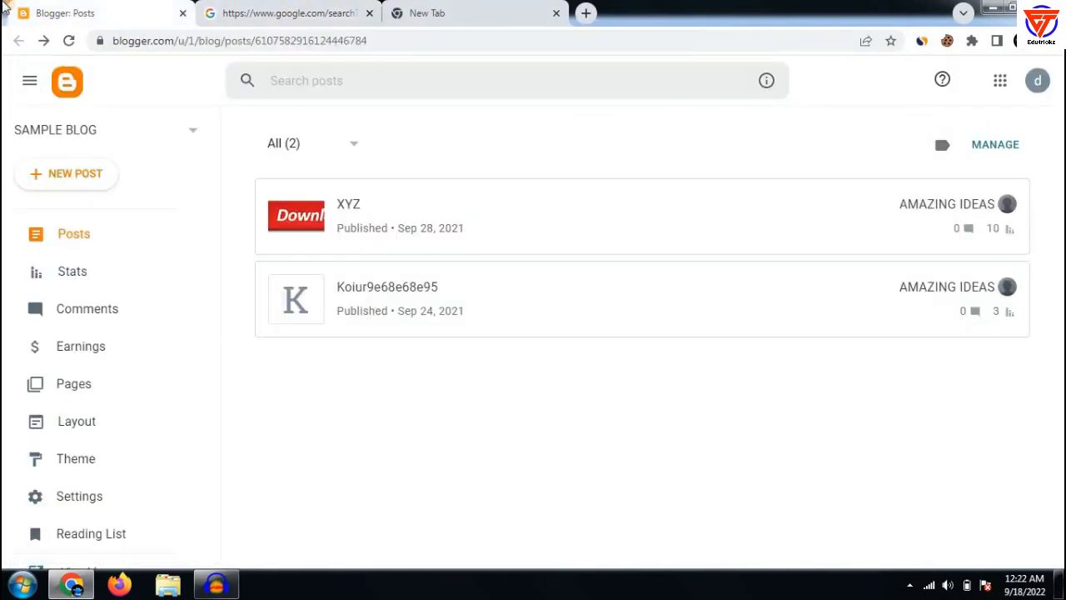
pyautogui.click(52, 173)
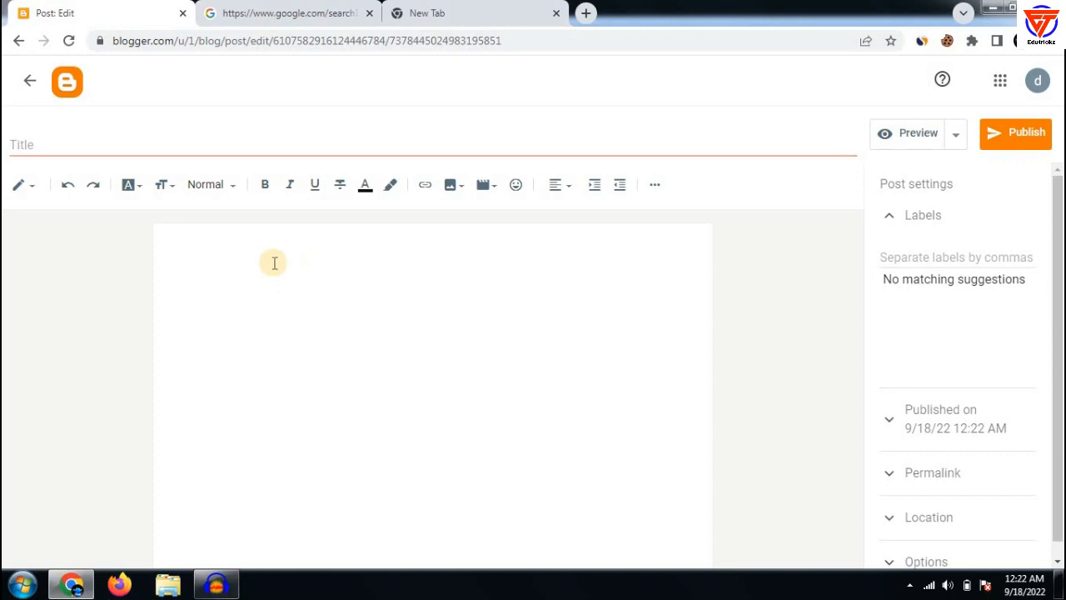
# Return to the Google results, open the Ahrefs article "How to Start a Career in Digital Marketing (7 Steps)", and read its introduction.
pyautogui.click(273, 263)
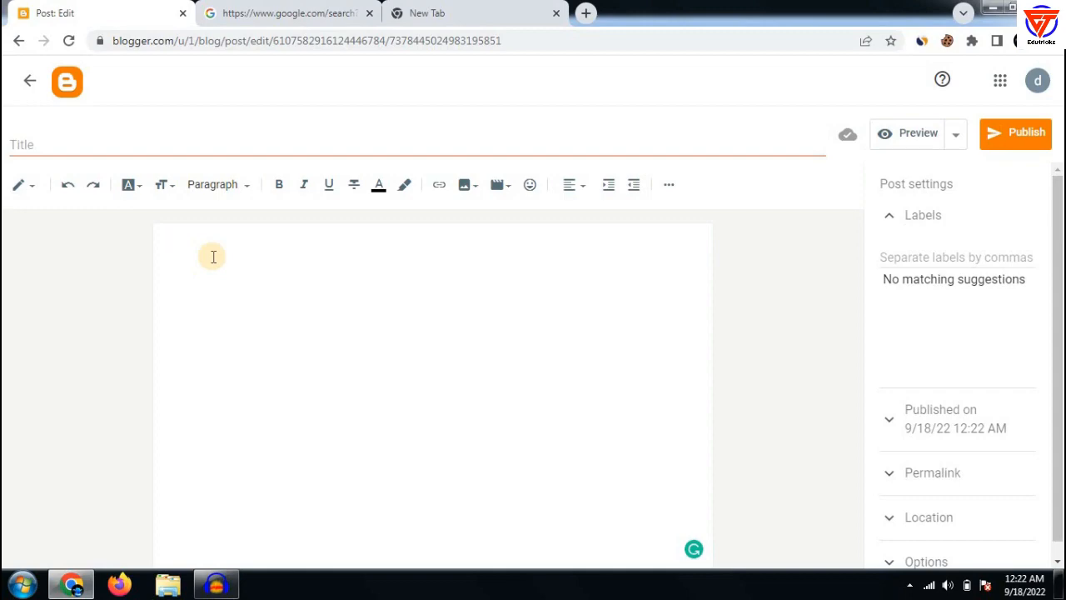
pyautogui.click(309, 10)
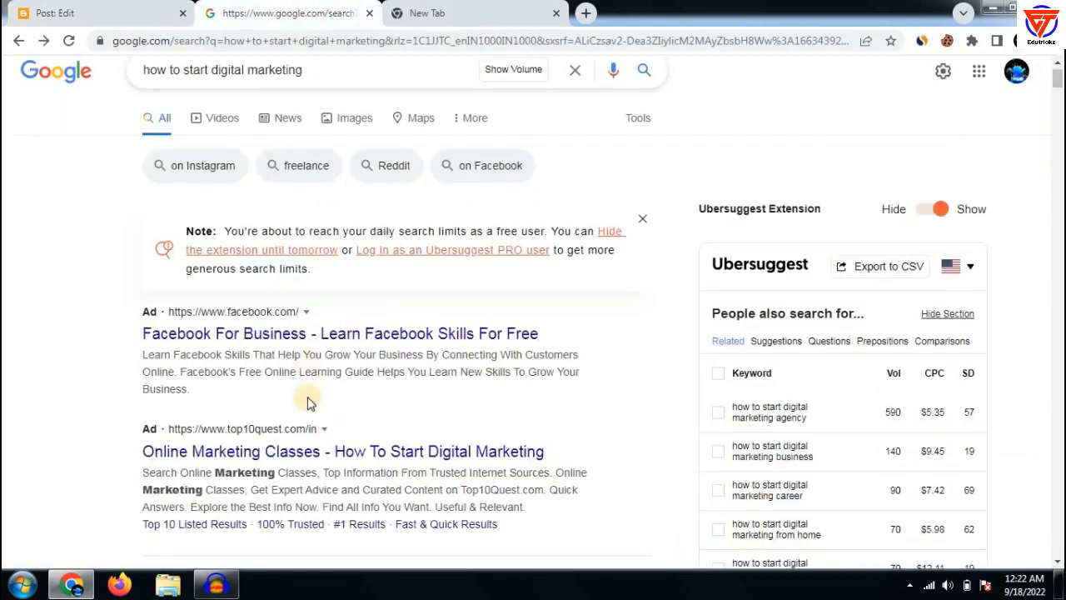
pyautogui.scroll(-1, 300, 398)
pyautogui.scroll(-4, 279, 408)
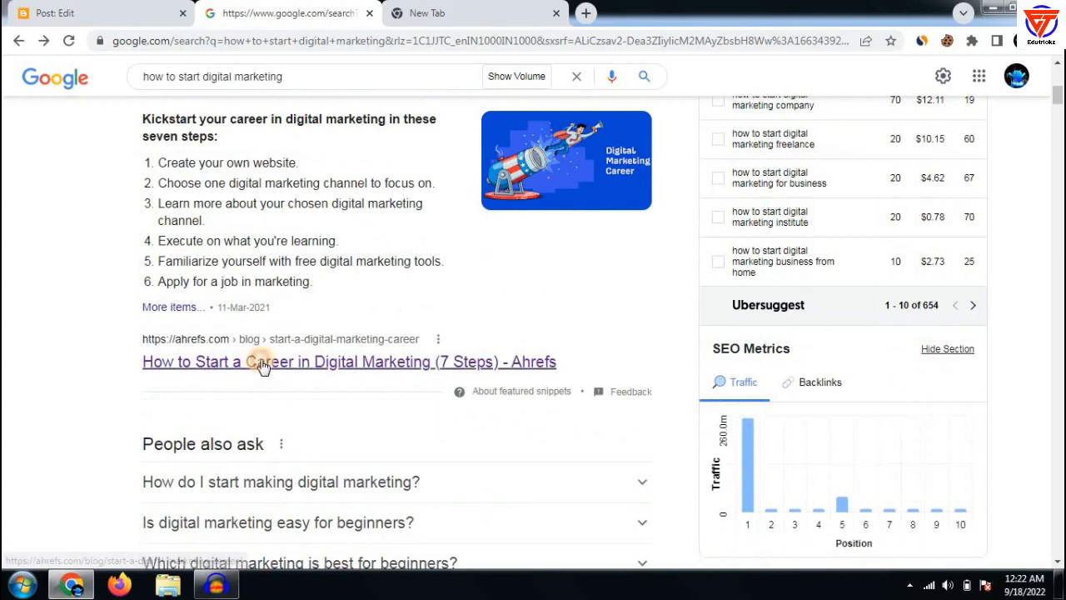
pyautogui.click(261, 367)
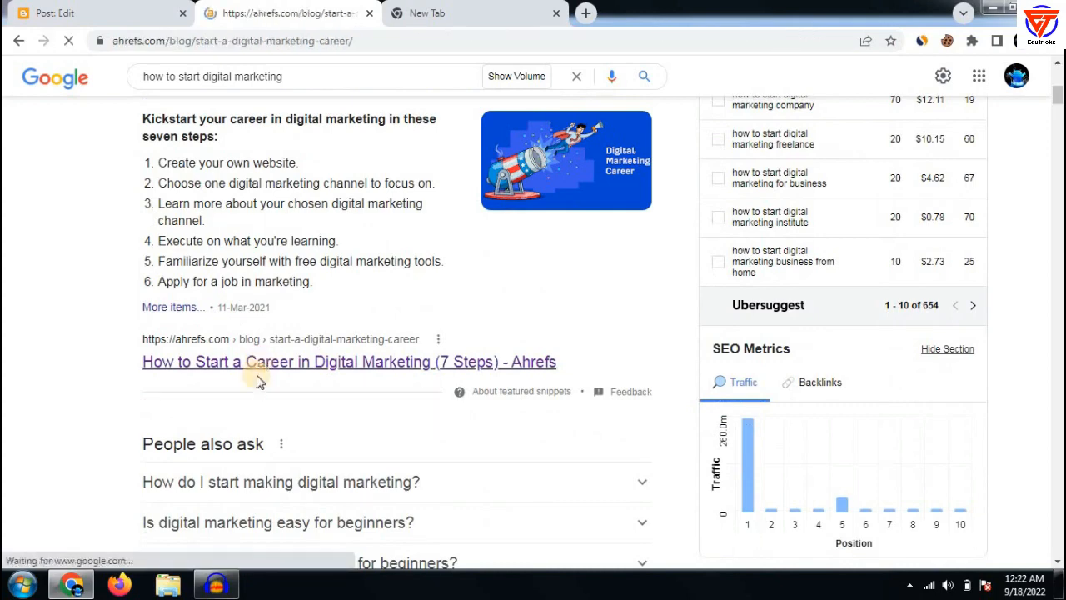
pyautogui.scroll(-1, 597, 298)
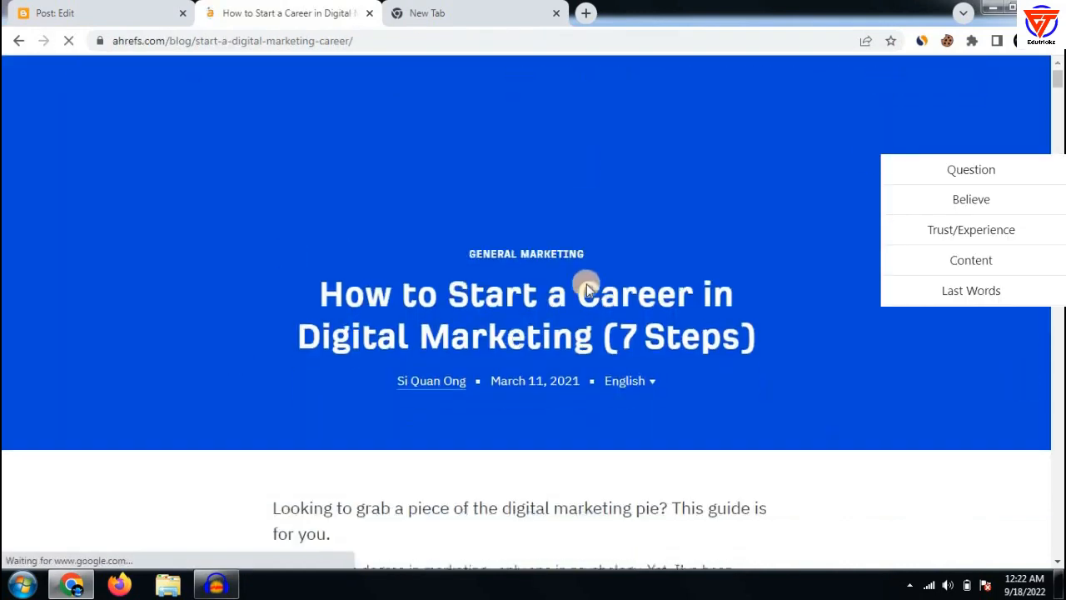
pyautogui.scroll(-4, 546, 258)
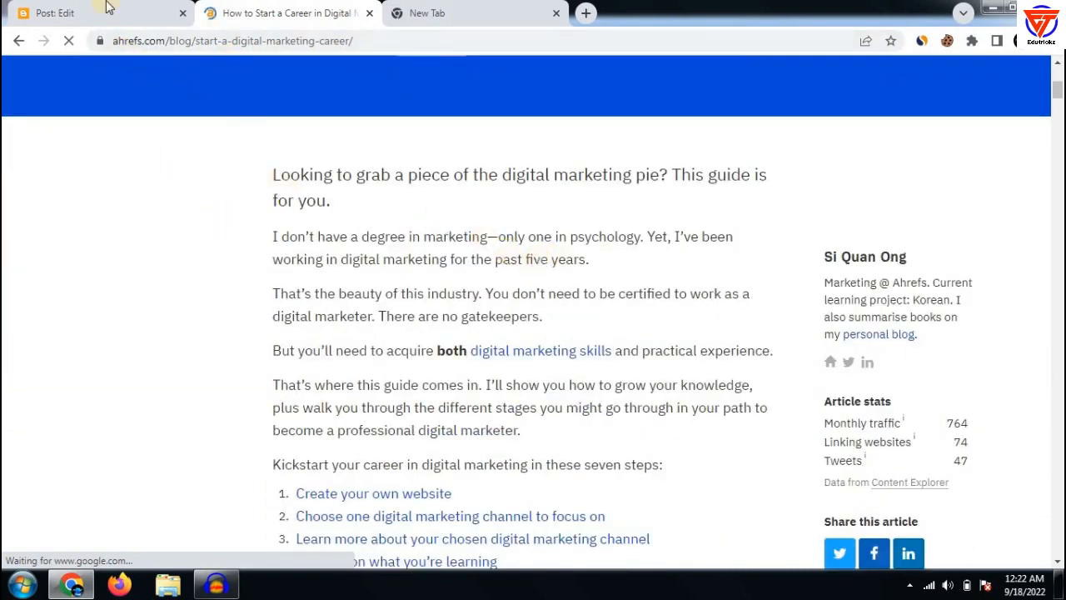
# Examine the Ahrefs article's headline and its "7 Steps" wording as a model for the blank Blogger post's title.
pyautogui.click(39, 9)
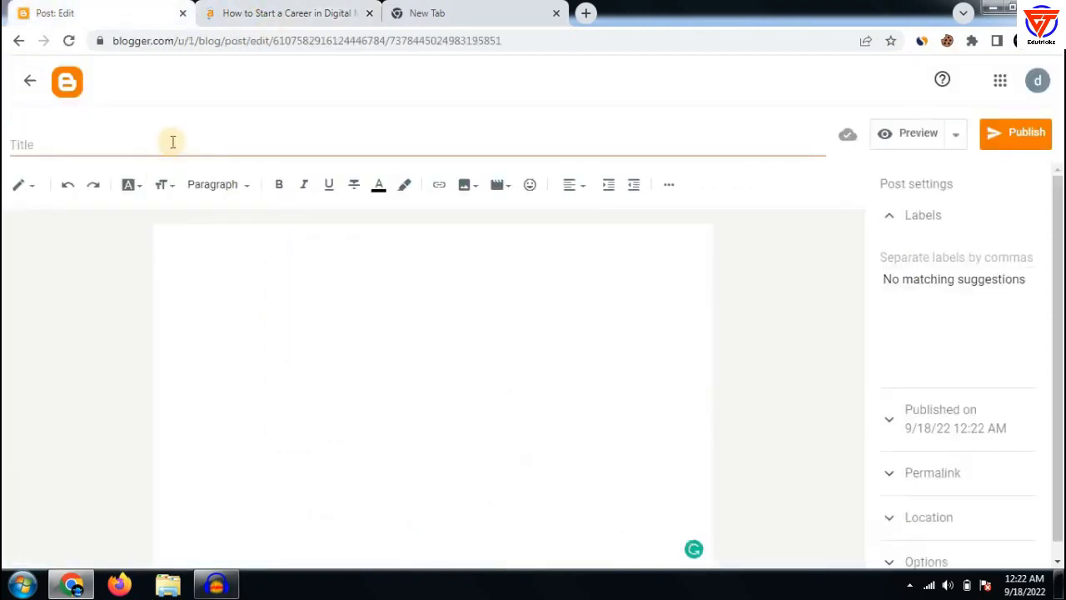
pyautogui.hotkey('ctrl', 'Tab')
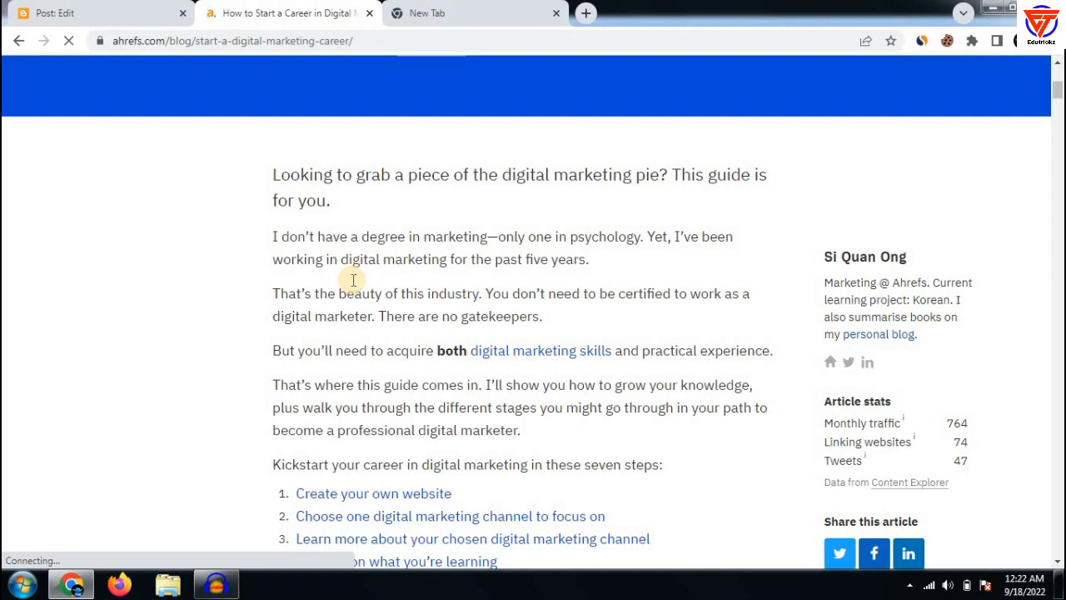
pyautogui.scroll(3, 358, 267)
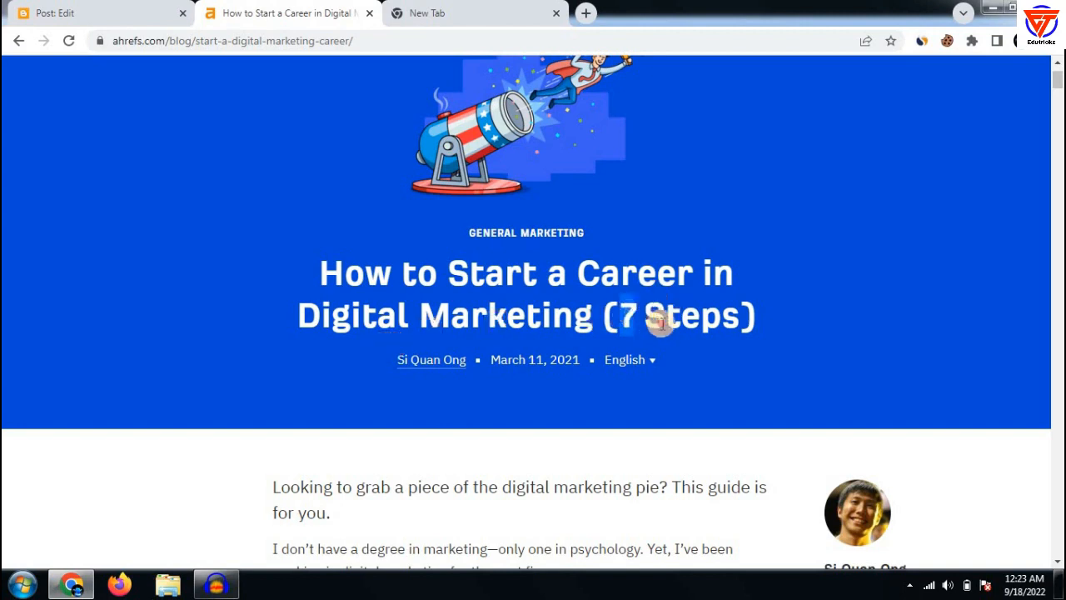
pyautogui.click(660, 322)
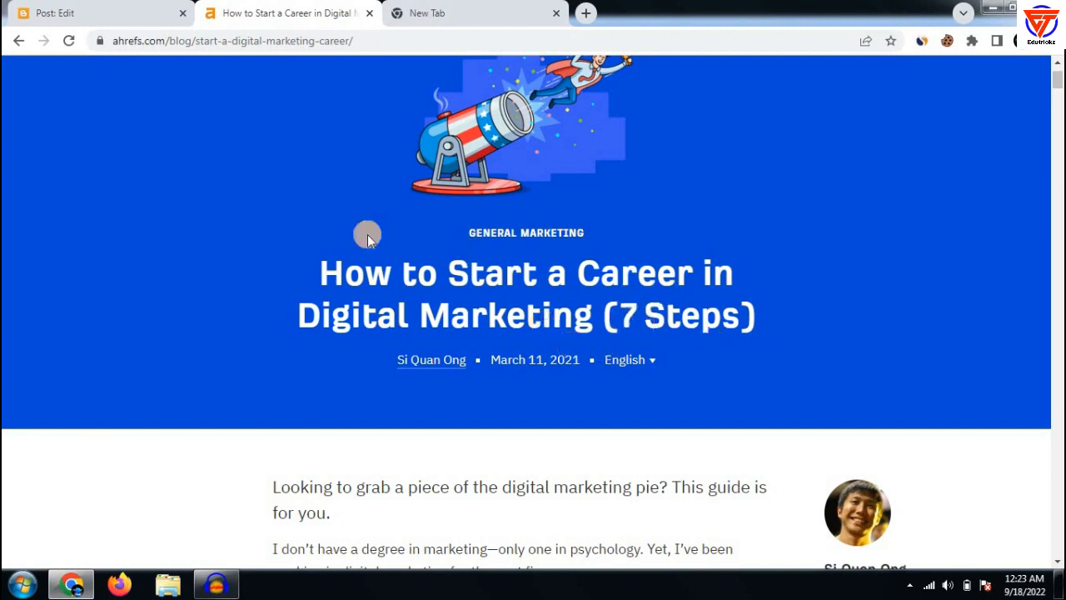
pyautogui.moveTo(310, 273); pyautogui.dragTo(781, 321)
pyautogui.click(824, 341)
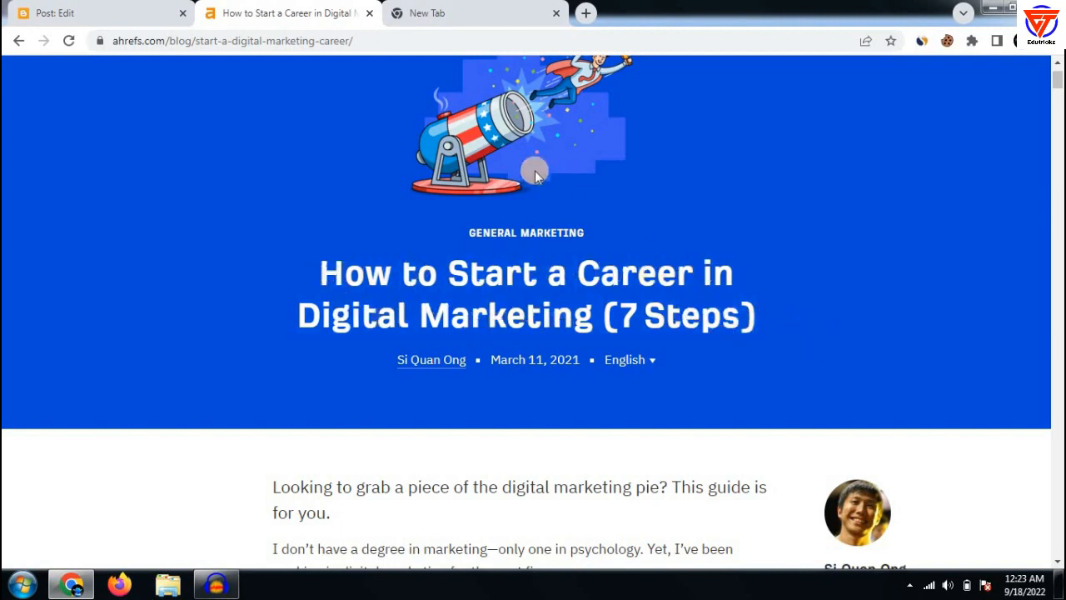
pyautogui.click(171, 14)
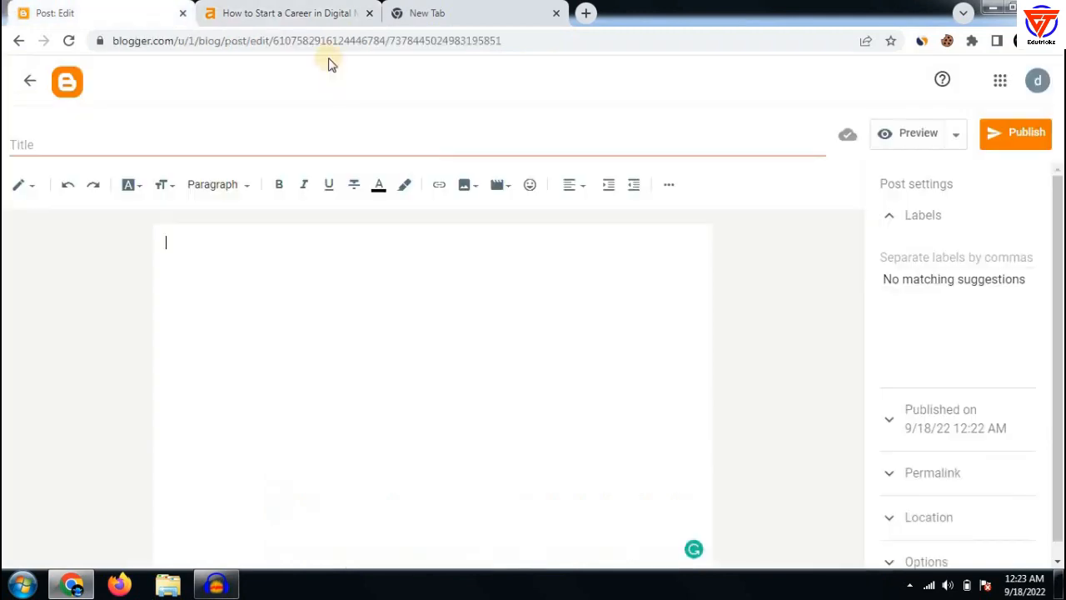
pyautogui.click(329, 13)
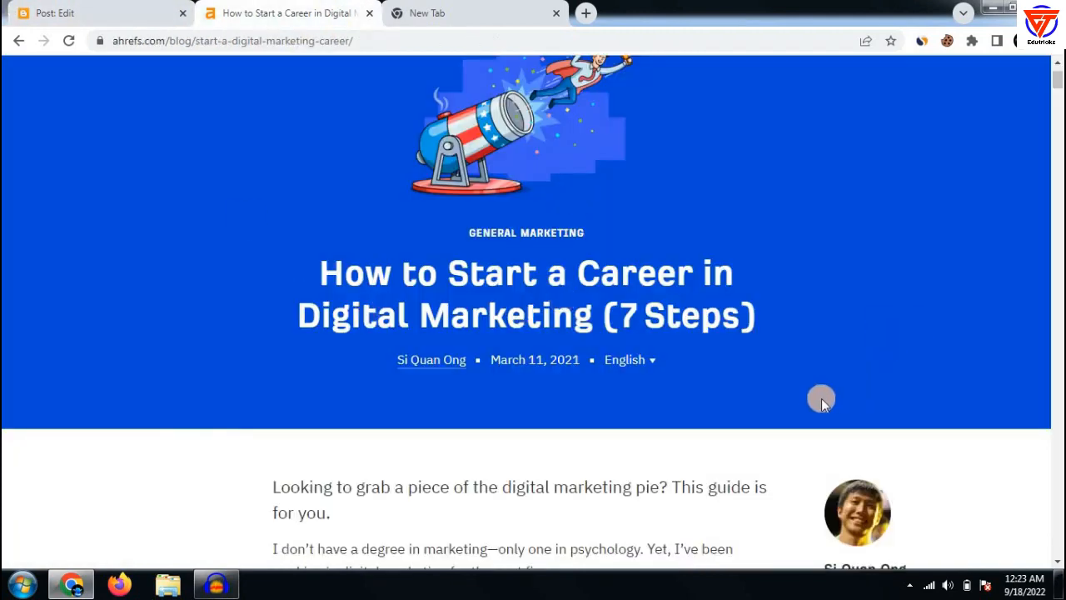
pyautogui.click(25, 11)
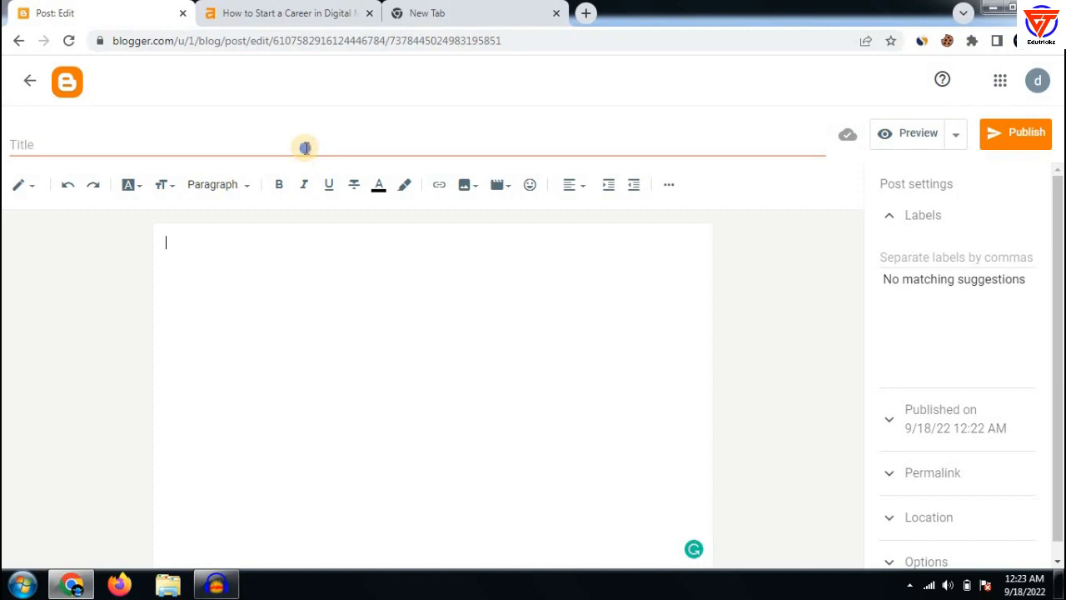
pyautogui.rightClick(305, 147)
pyautogui.click(284, 140)
pyautogui.click(259, 10)
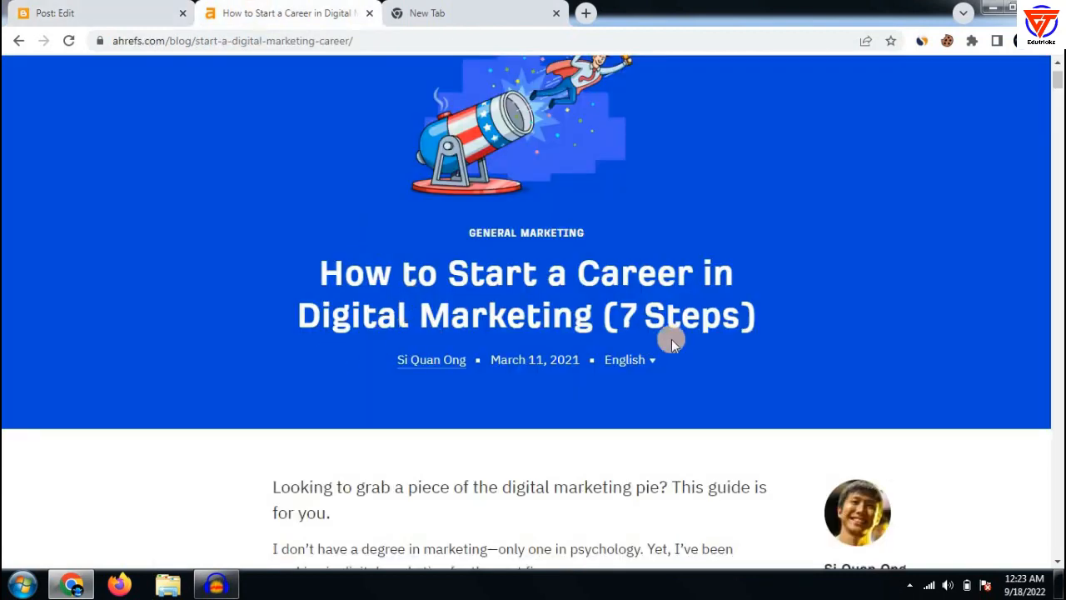
# Title the Blogger post "How to start Digital marketing in 5 Simple steps".
pyautogui.click(25, 11)
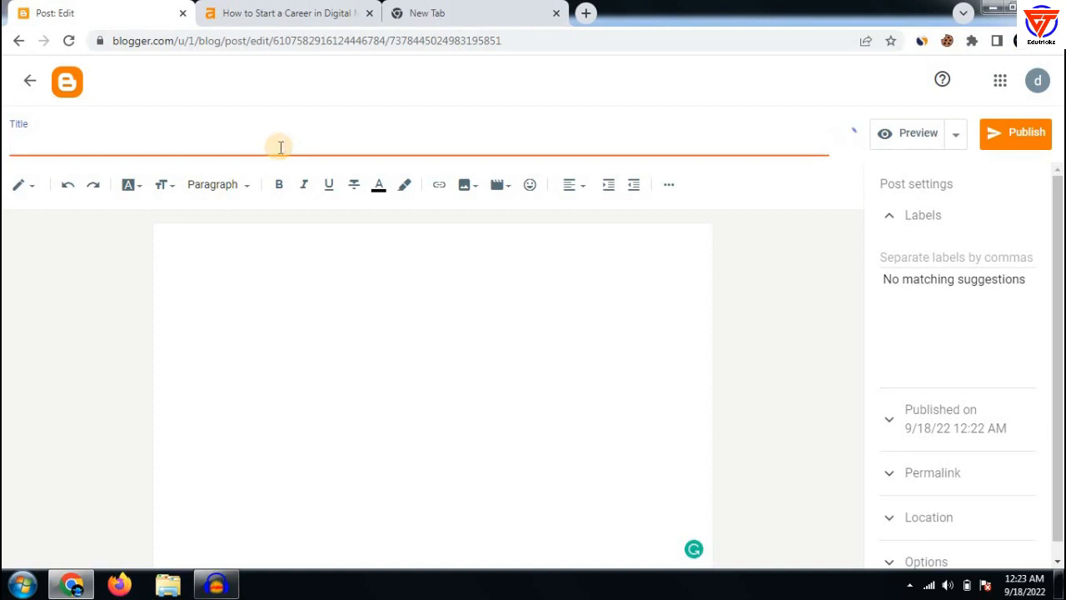
pyautogui.write('How to start digital marketing in 5 simple steps')
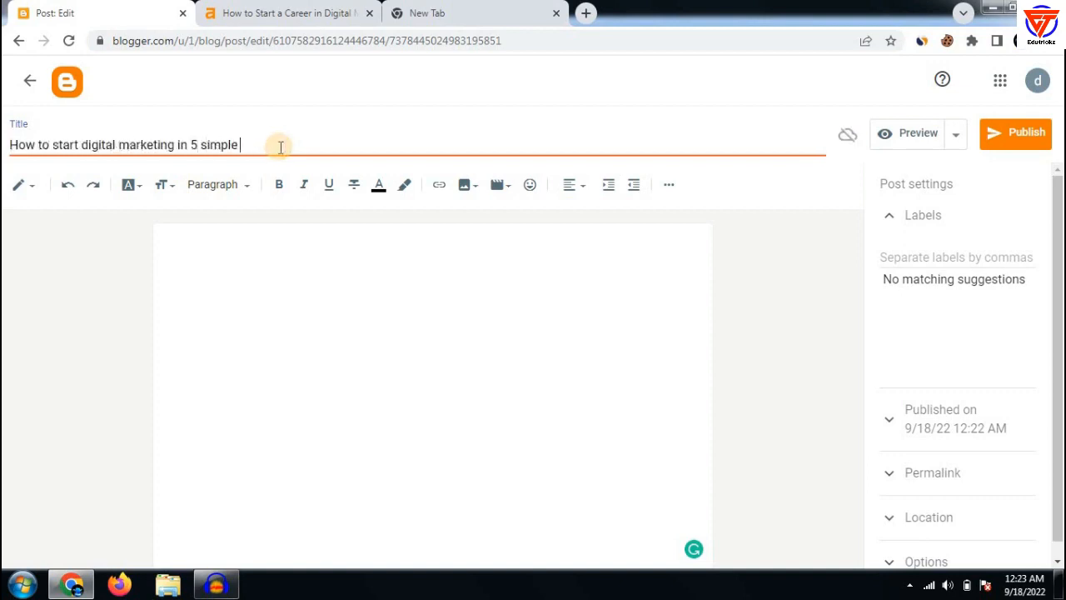
pyautogui.click(88, 145)
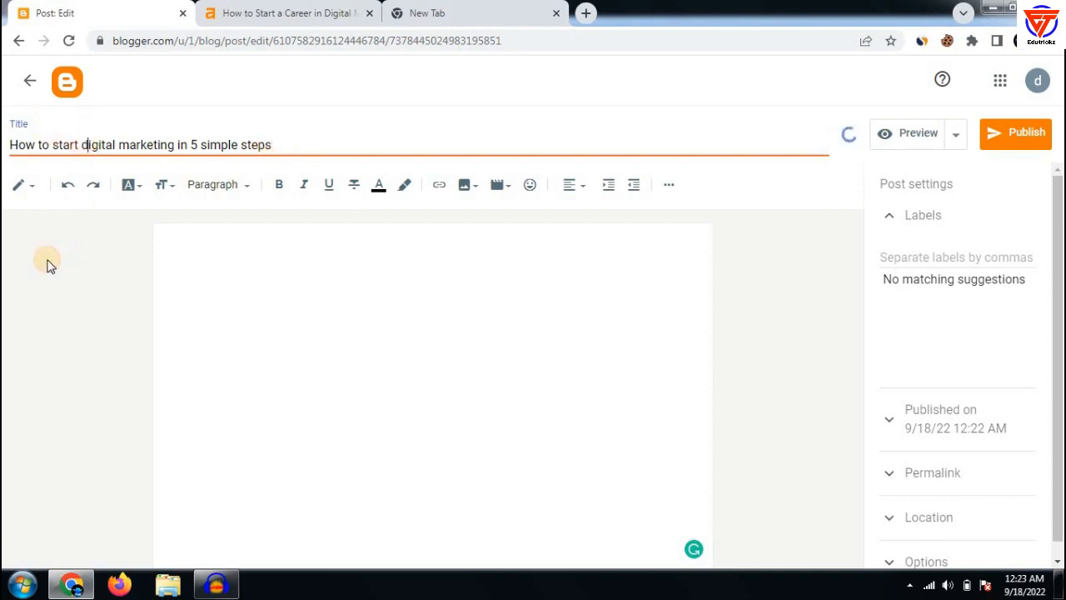
pyautogui.press('BackSpace')
pyautogui.write('D')
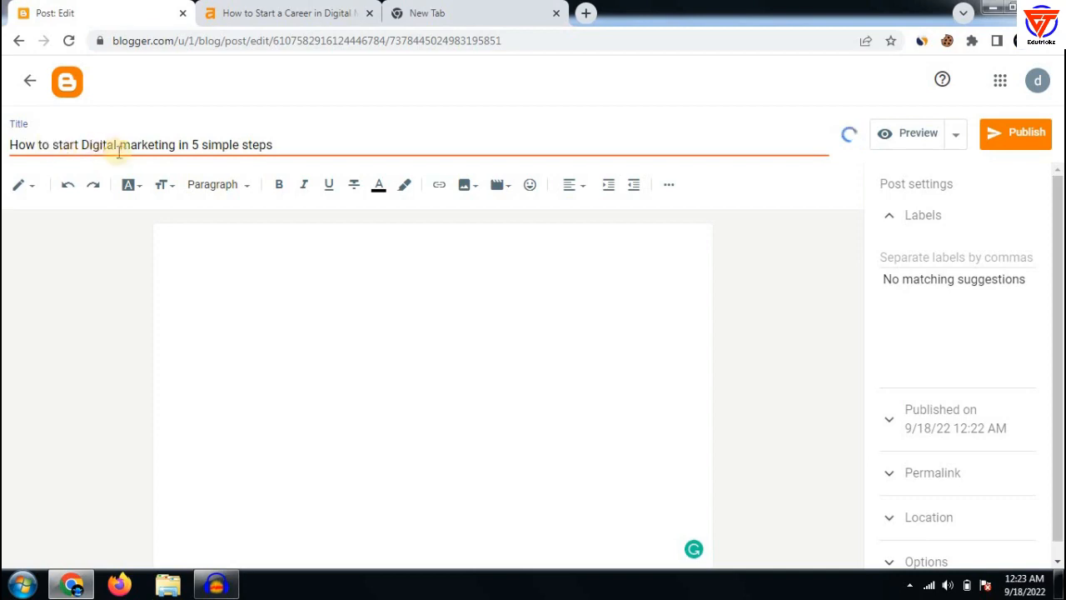
pyautogui.click(205, 146)
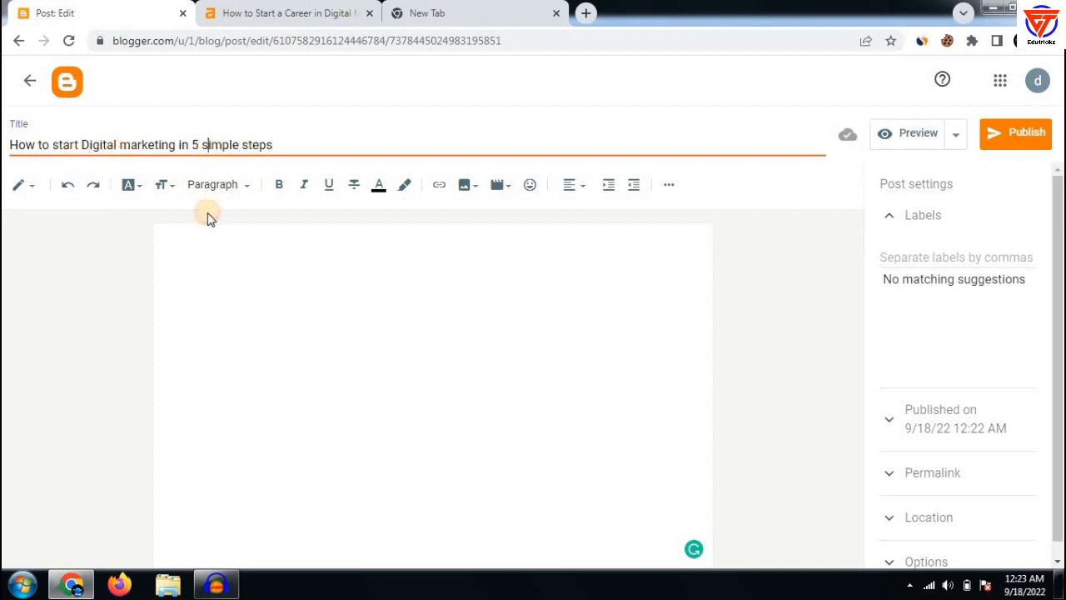
pyautogui.press('BackSpace')
pyautogui.write('S')
pyautogui.click(263, 269)
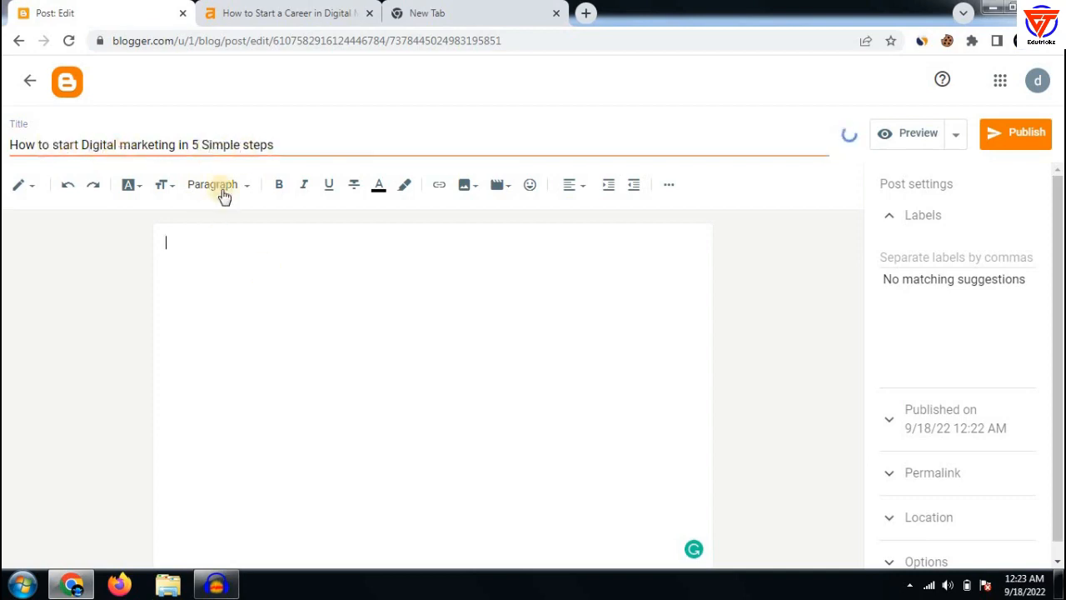
# Copy the full post title and highlight its "5 Simple steps" wording.
pyautogui.moveTo(283, 142); pyautogui.dragTo(9, 144)
pyautogui.rightClick(79, 147)
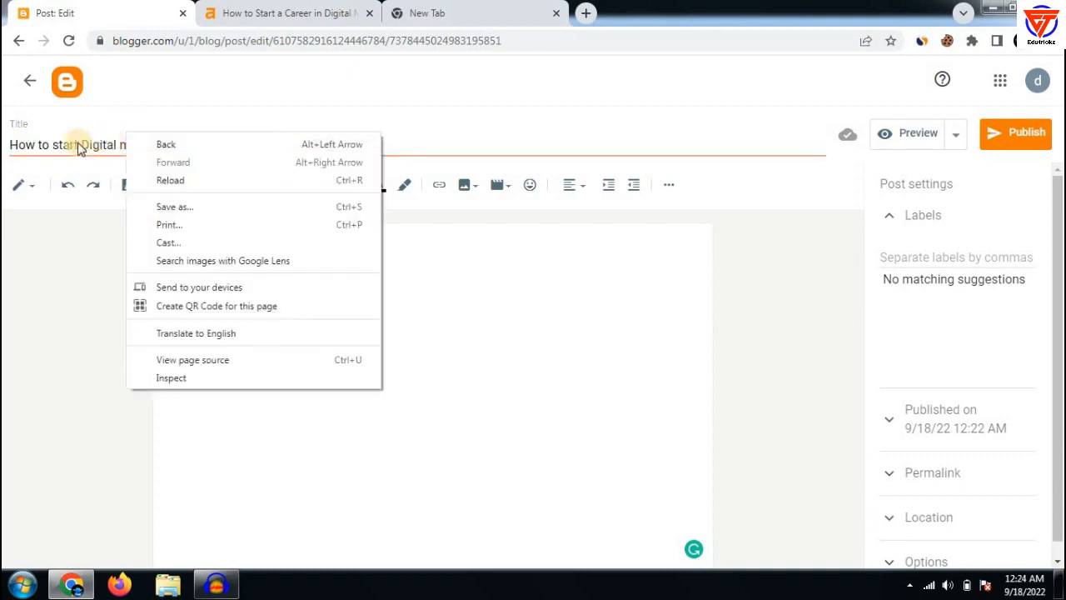
pyautogui.tripleClick(80, 146)
pyautogui.rightClick(80, 147)
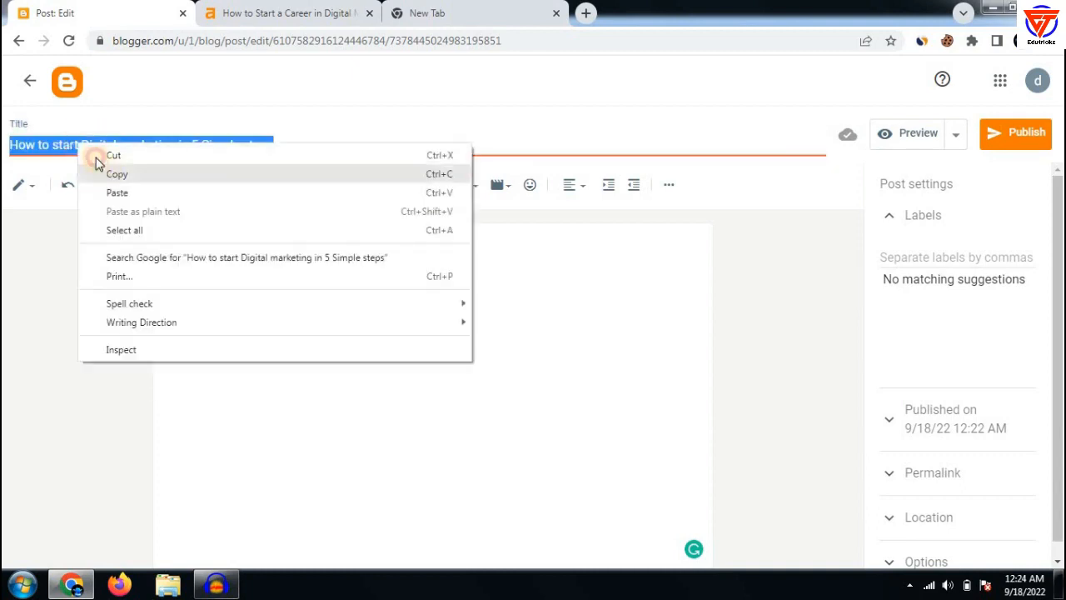
pyautogui.click(100, 172)
pyautogui.click(195, 143)
pyautogui.moveTo(192, 145); pyautogui.dragTo(292, 146)
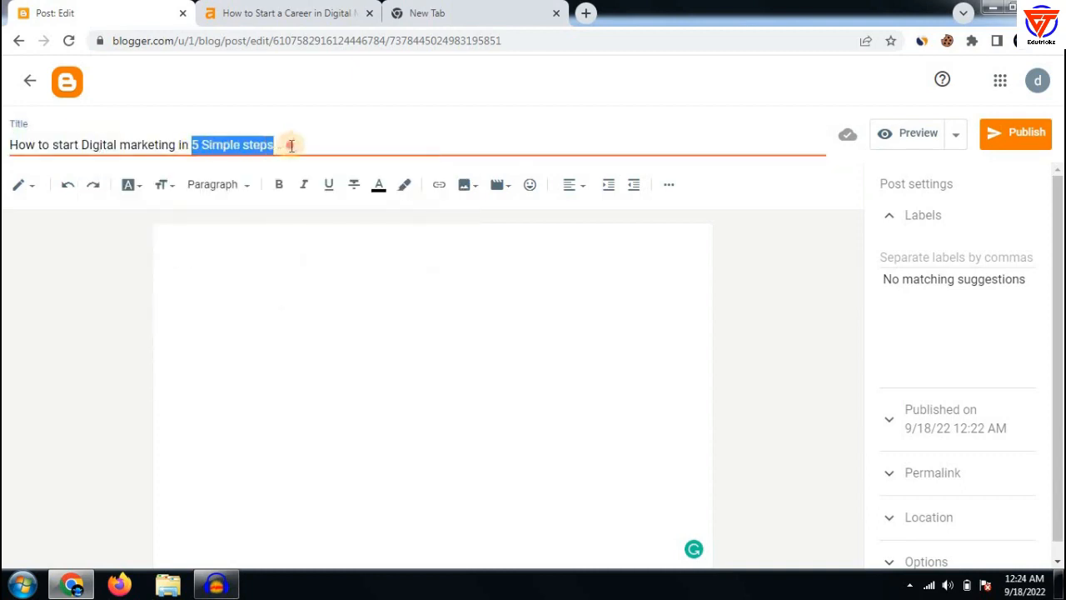
pyautogui.click(292, 145)
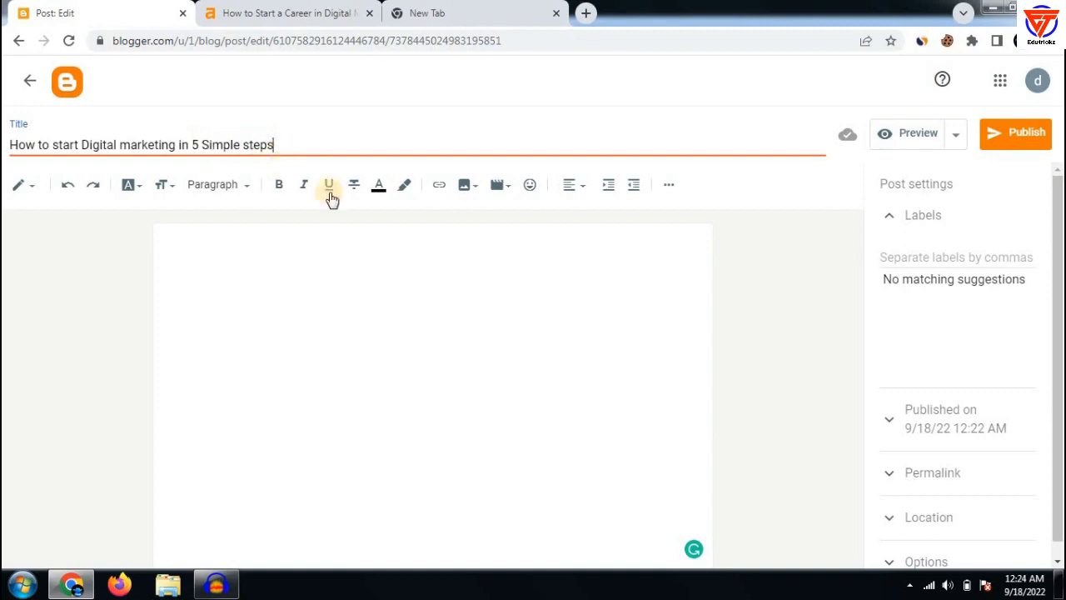
# Check the Ahrefs article's introduction and start the post body with "Do you want to start Digital Marketing Career".
pyautogui.click(316, 10)
pyautogui.scroll(-4, 425, 321)
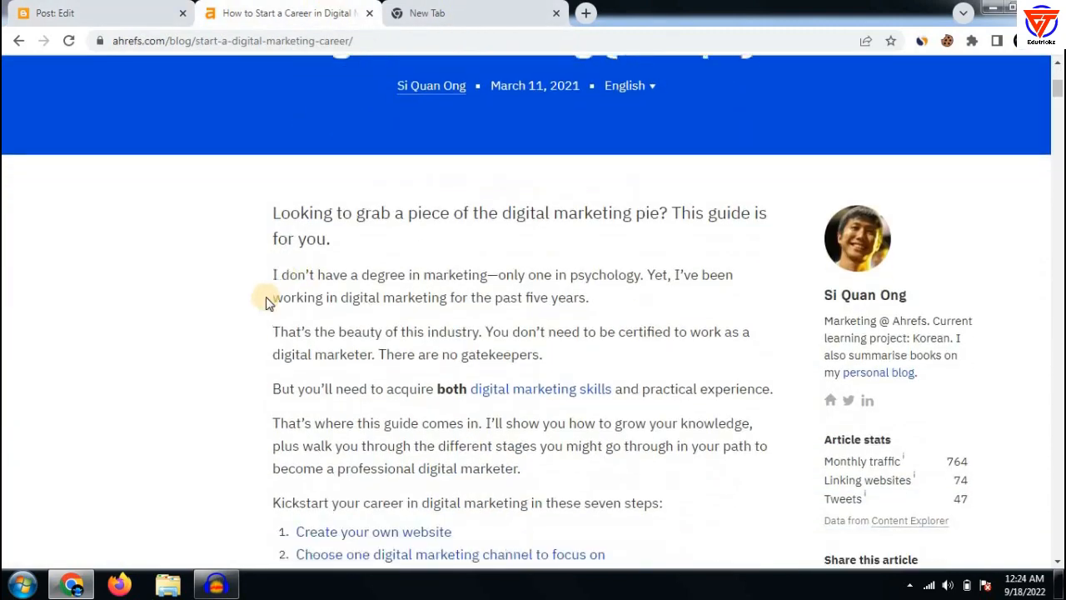
pyautogui.click(26, 7)
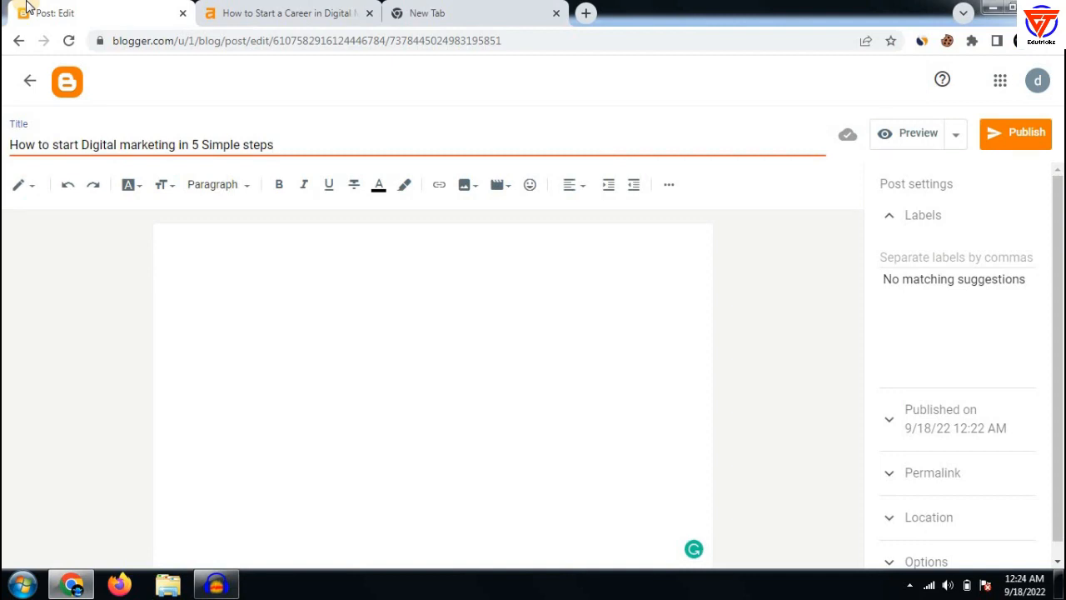
pyautogui.click(319, 266)
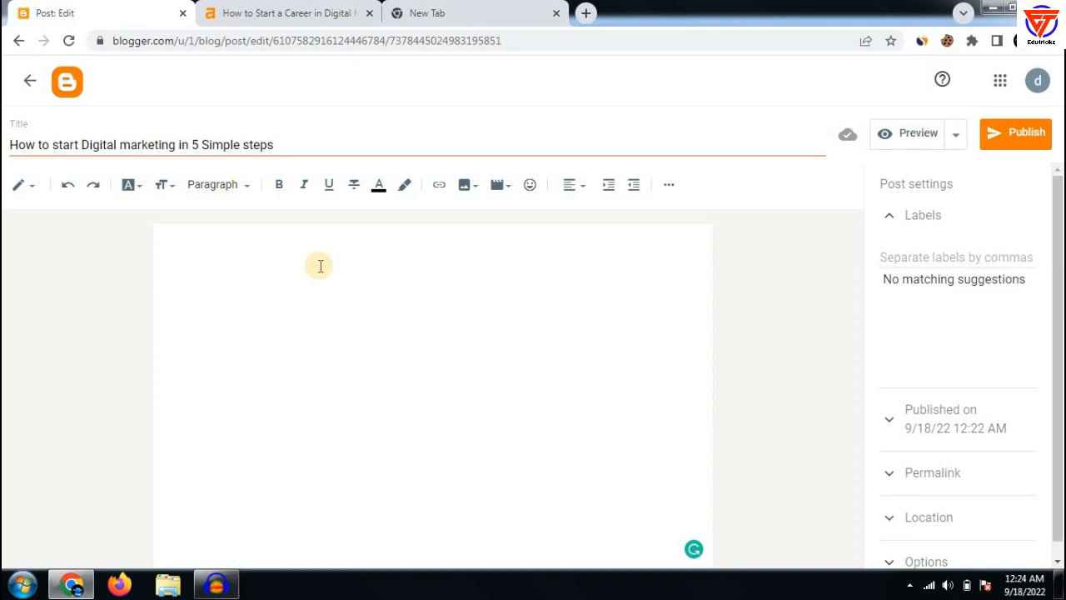
pyautogui.write('Do you want to start Digital Marketing Career')
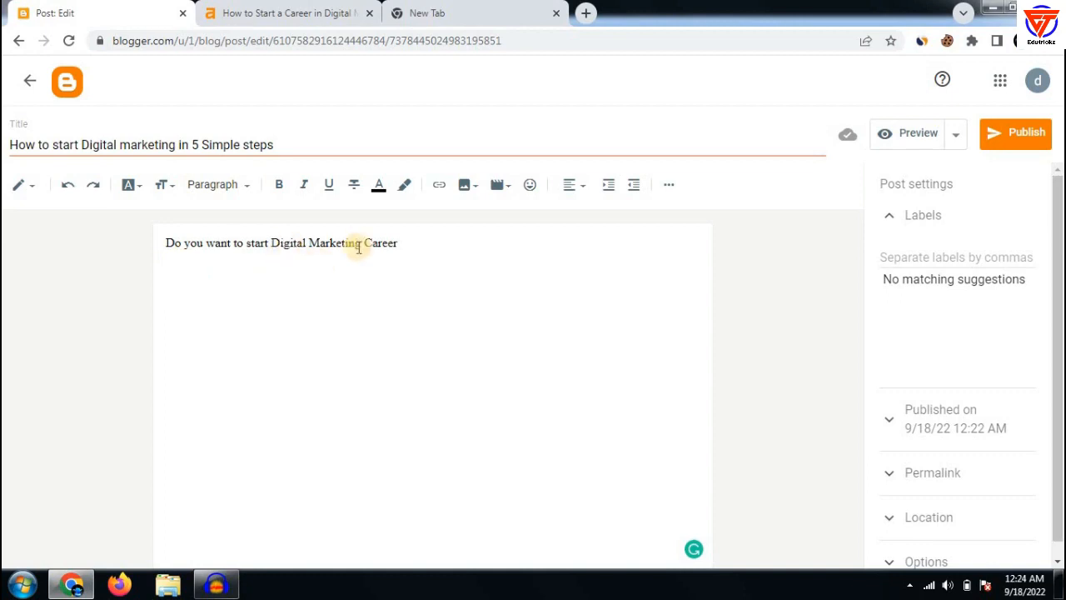
# Insert "your" before "Digital Marketing Career" in the opening sentence.
pyautogui.click(271, 242)
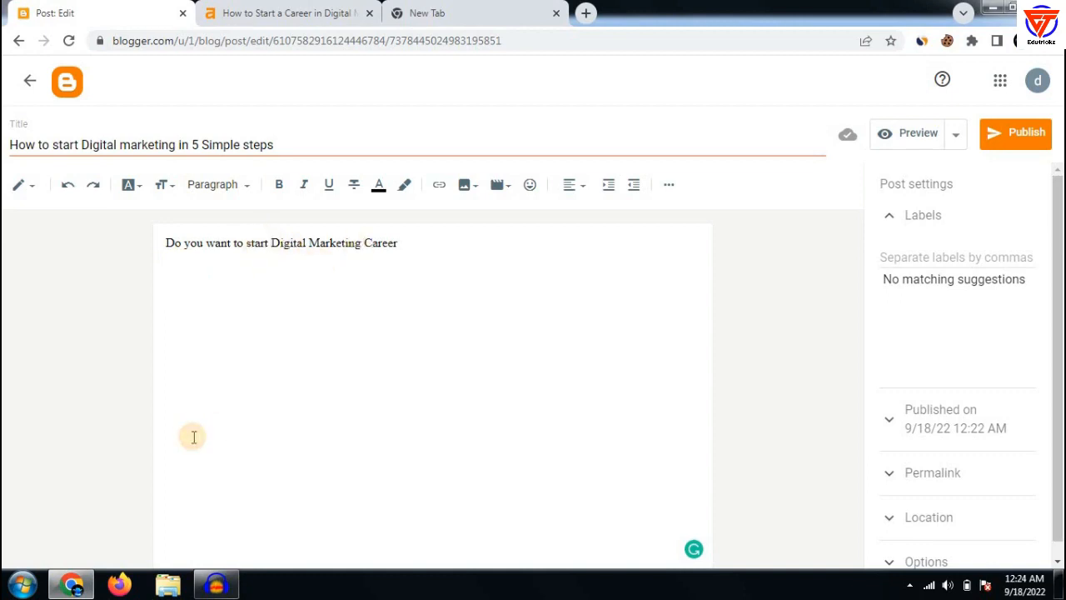
pyautogui.write('you')
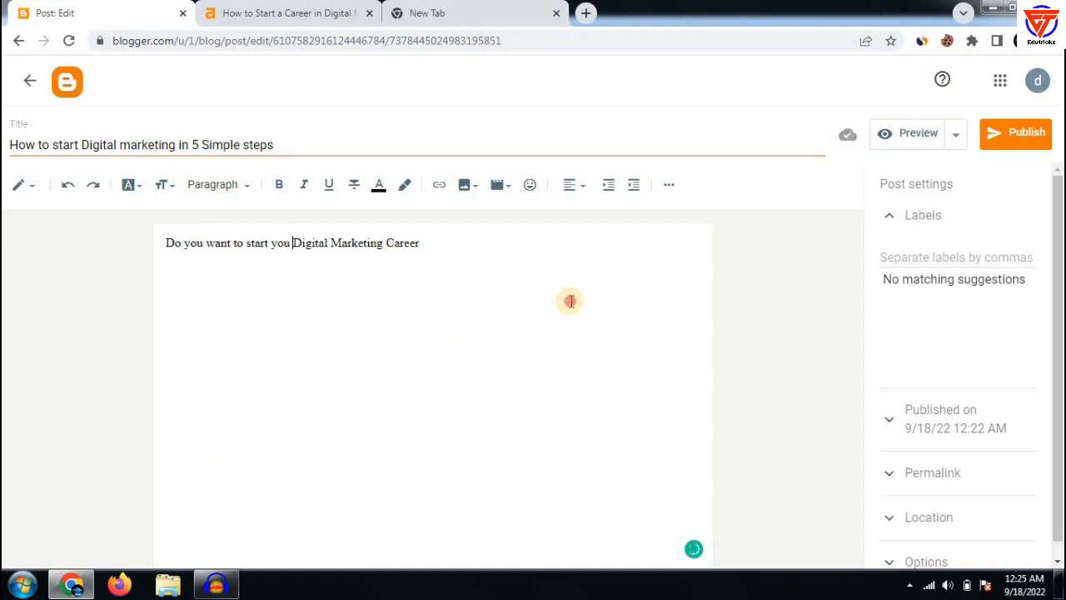
pyautogui.moveTo(569, 300); pyautogui.dragTo(163, 267)
pyautogui.click(280, 242)
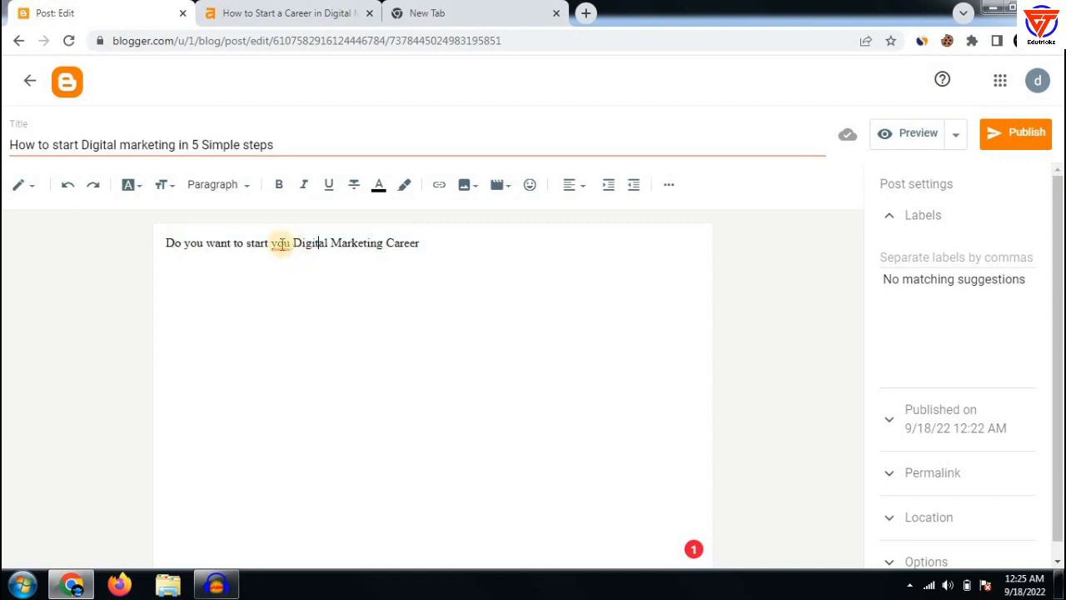
pyautogui.rightClick(281, 248)
pyautogui.click(266, 278)
pyautogui.click(268, 283)
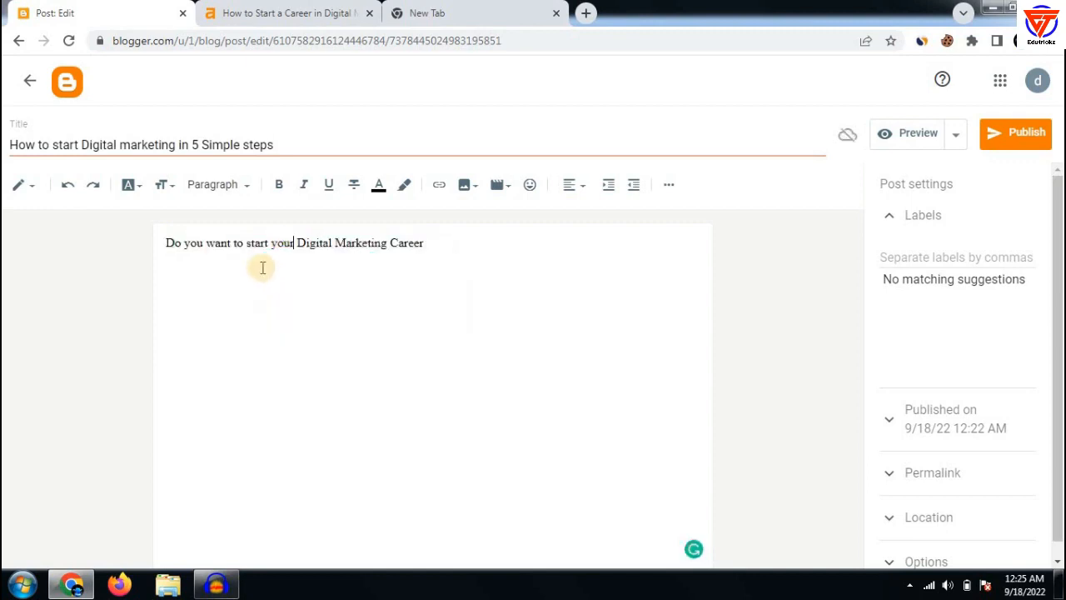
# Add a question mark after "Career" and continue the line with "so, you are at the correct place".
pyautogui.click(428, 243)
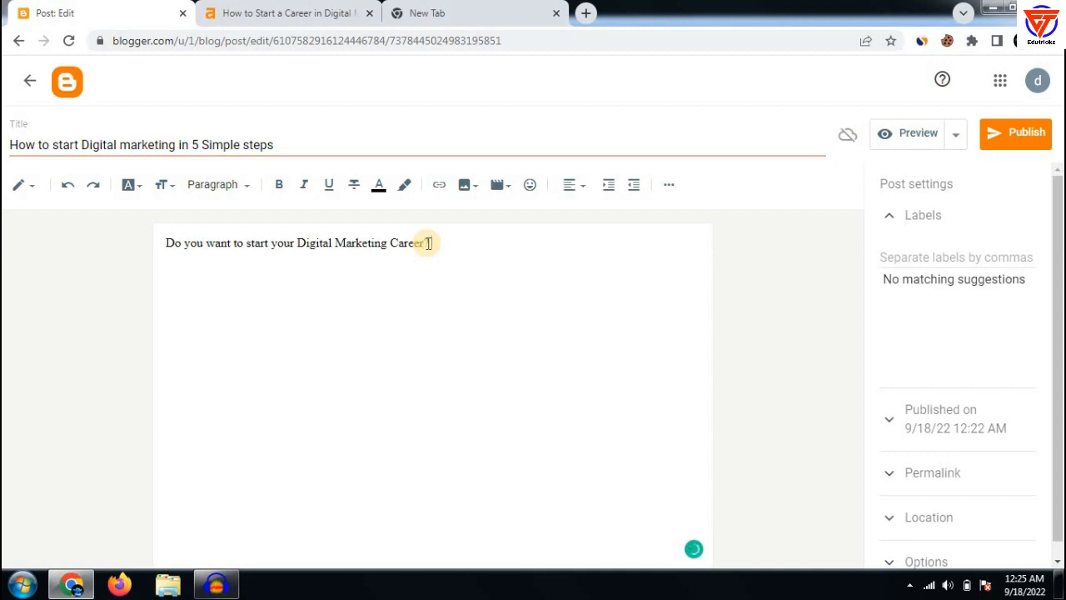
pyautogui.write('so, you are at the correct place')
pyautogui.click(429, 243)
pyautogui.write('?')
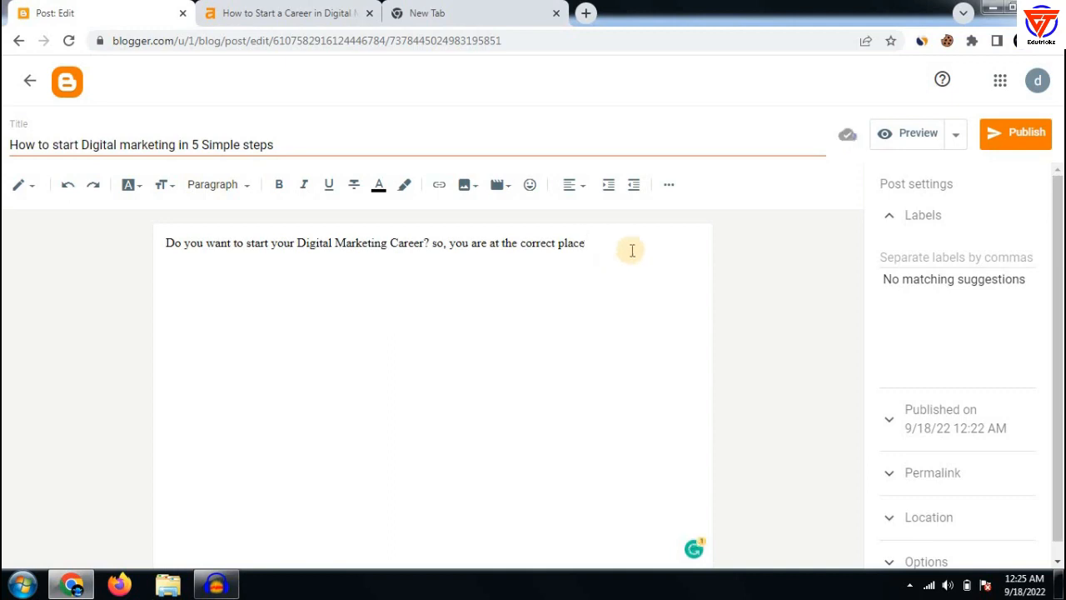
# End the opening sentence with a period after "correct place" and start a new paragraph below it.
pyautogui.moveTo(615, 248); pyautogui.dragTo(4, 265)
pyautogui.click(540, 376)
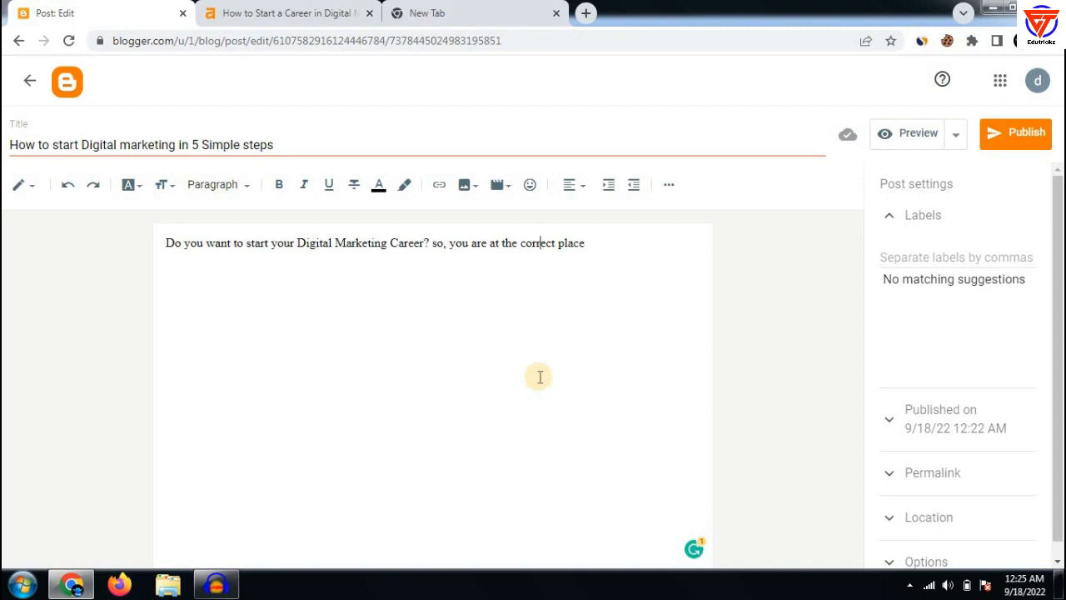
pyautogui.click(608, 250)
pyautogui.hotkey('ctrl', 'a')
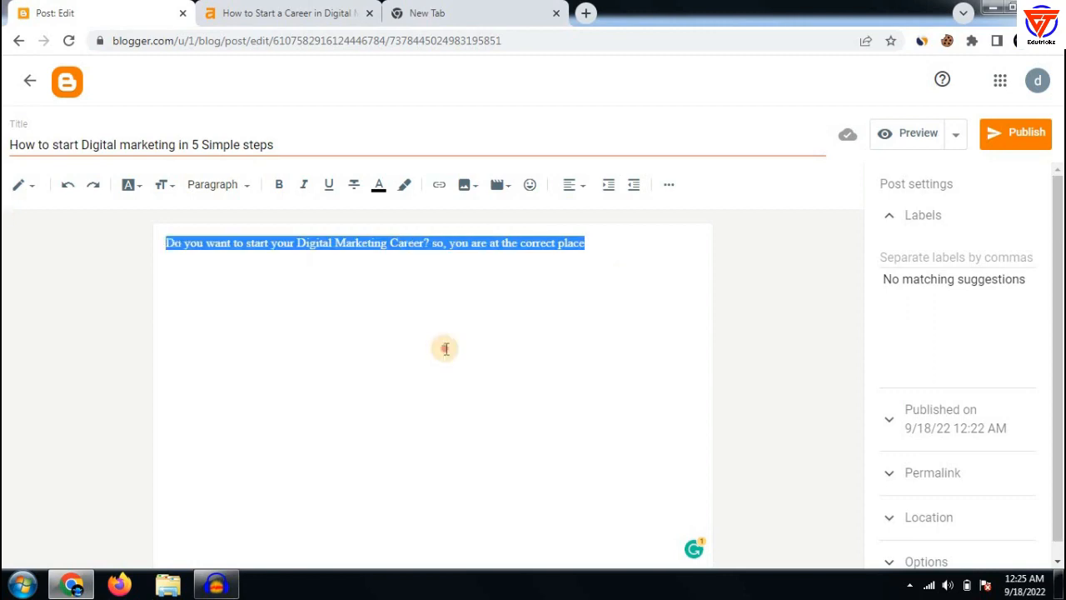
pyautogui.click(623, 255)
pyautogui.click(292, 12)
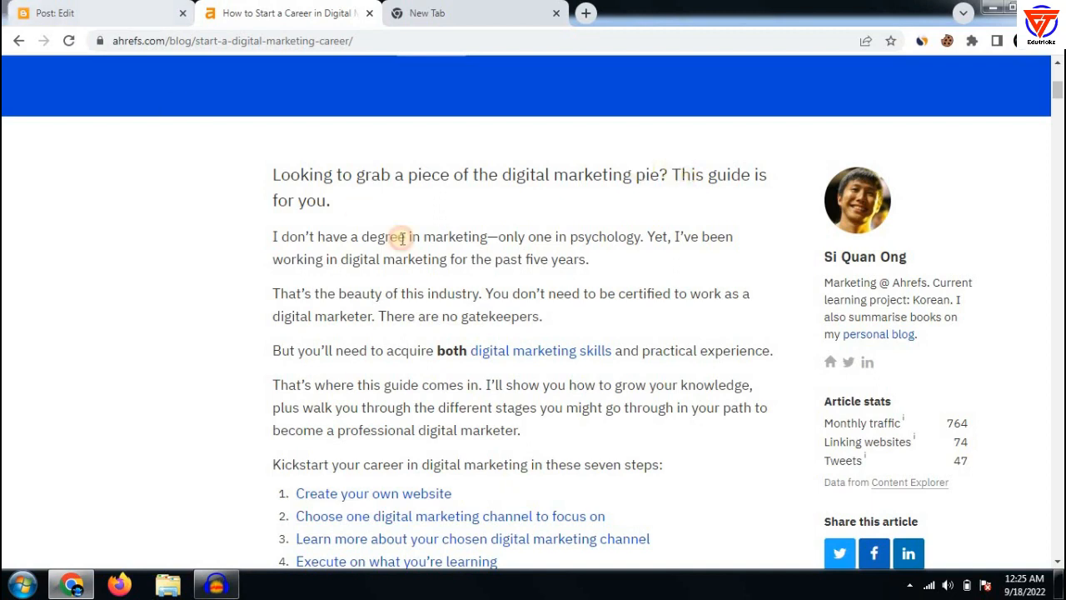
pyautogui.hotkey('ctrl', 'shift', 'Tab')
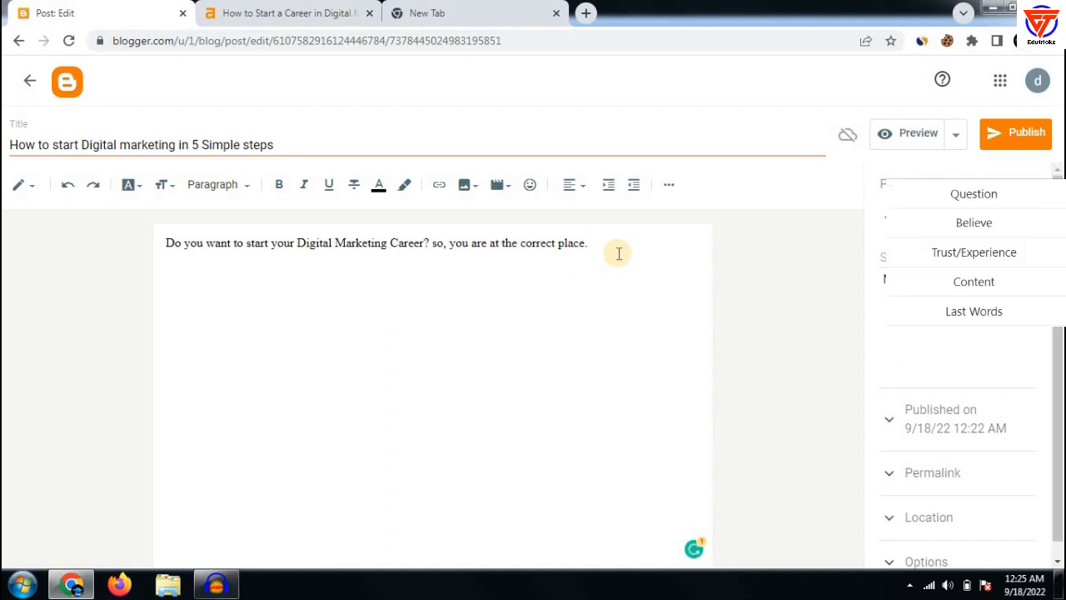
pyautogui.click(256, 9)
pyautogui.click(7, 8)
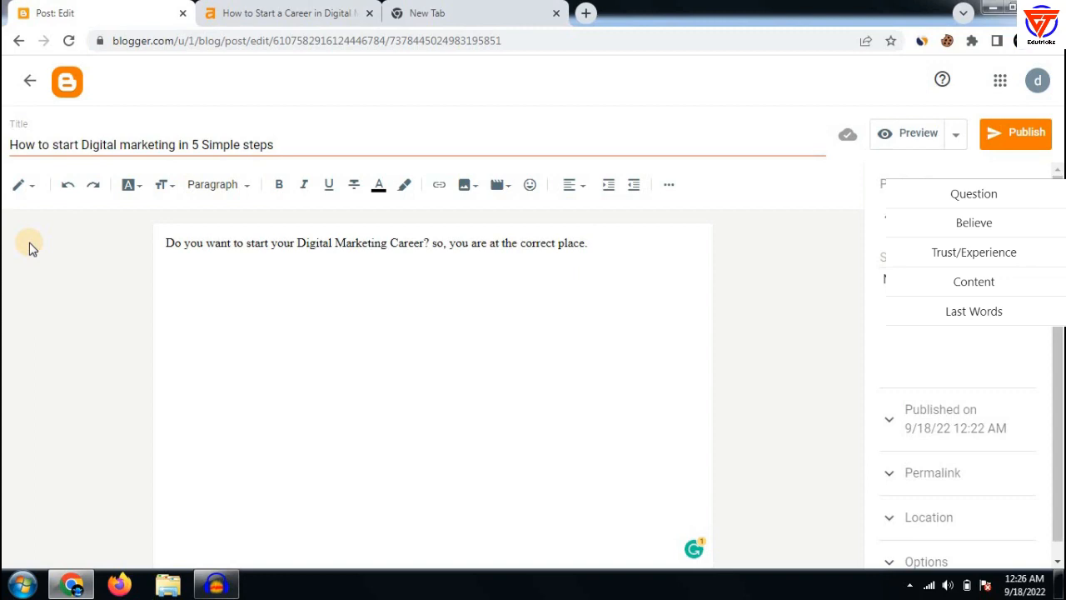
pyautogui.press('Return')
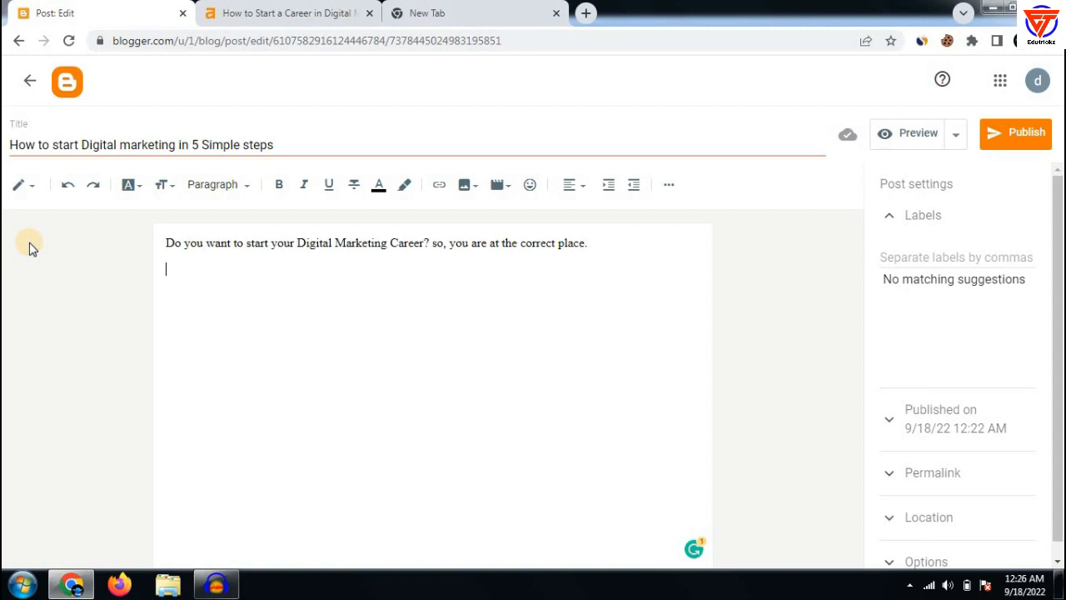
# Examine the Ahrefs article's paragraph on the author's background and years of working in digital marketing.
pyautogui.hotkey('ctrl', 'Tab')
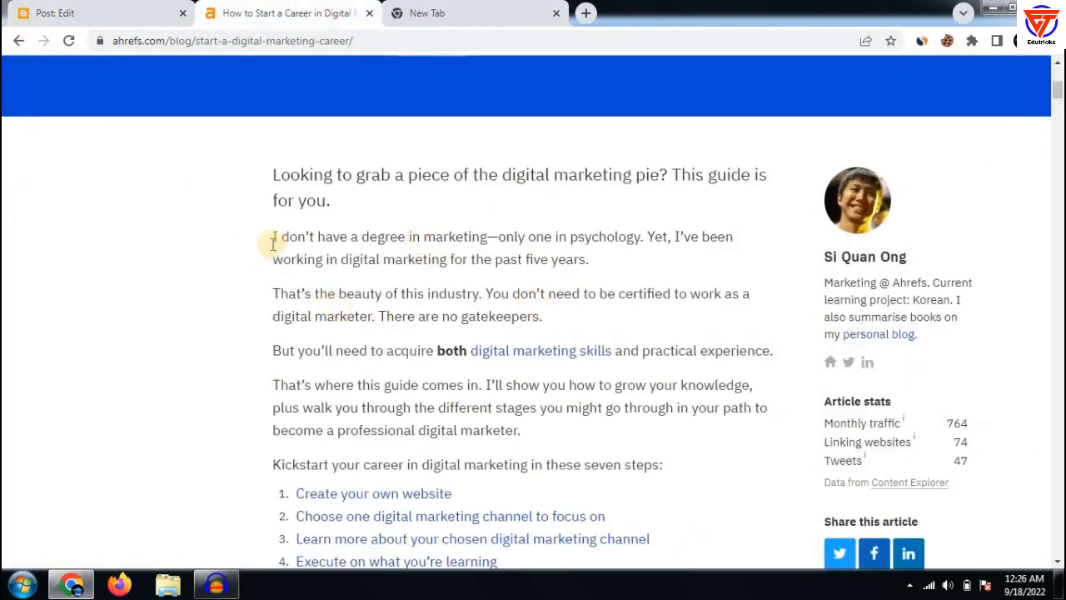
pyautogui.moveTo(273, 243); pyautogui.dragTo(601, 261)
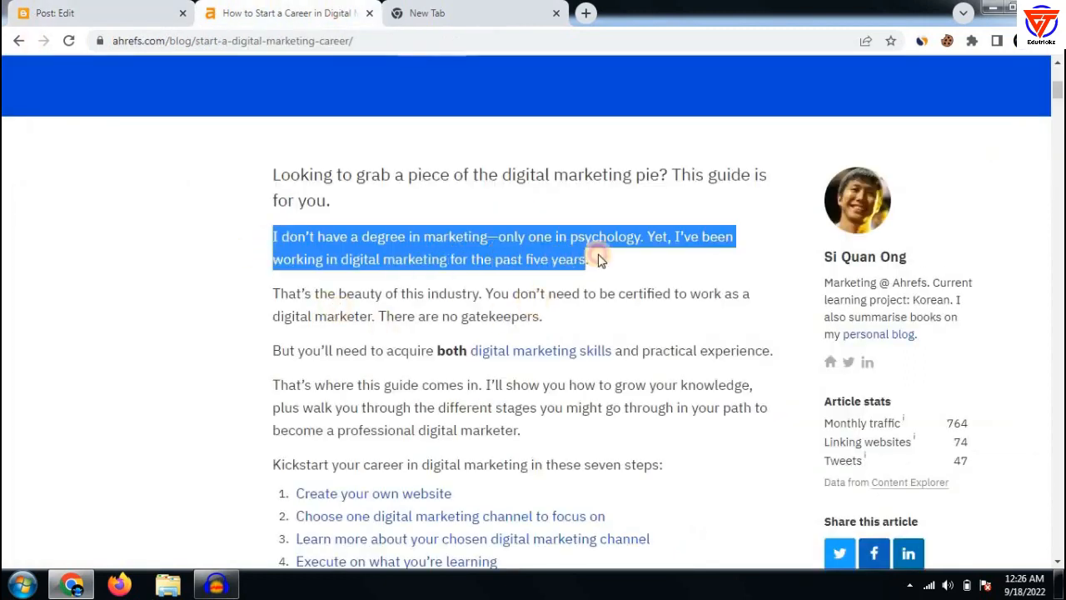
pyautogui.click(630, 253)
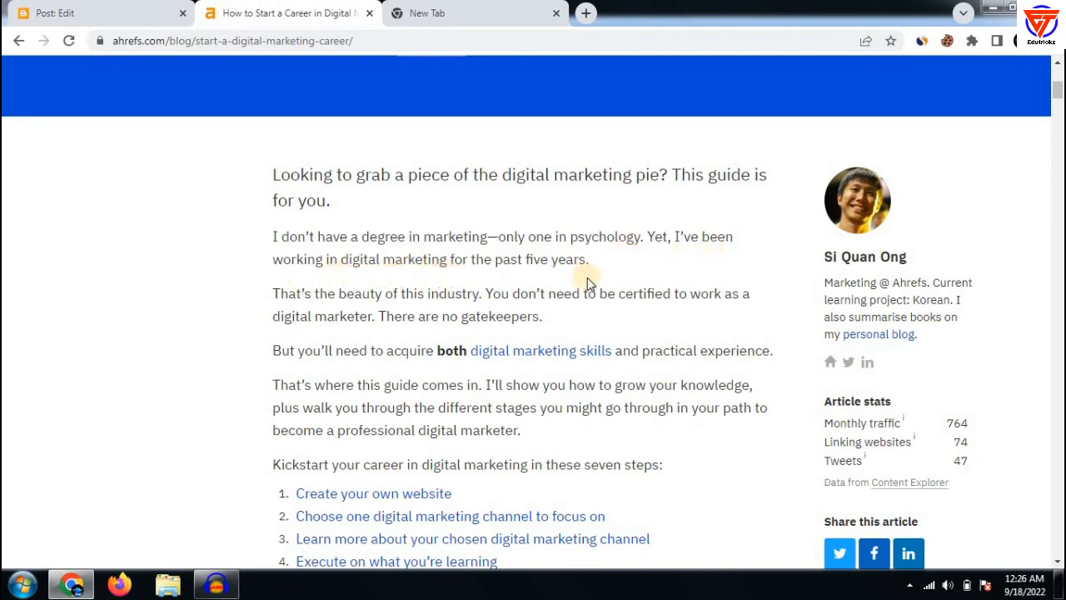
pyautogui.moveTo(599, 263); pyautogui.dragTo(485, 260)
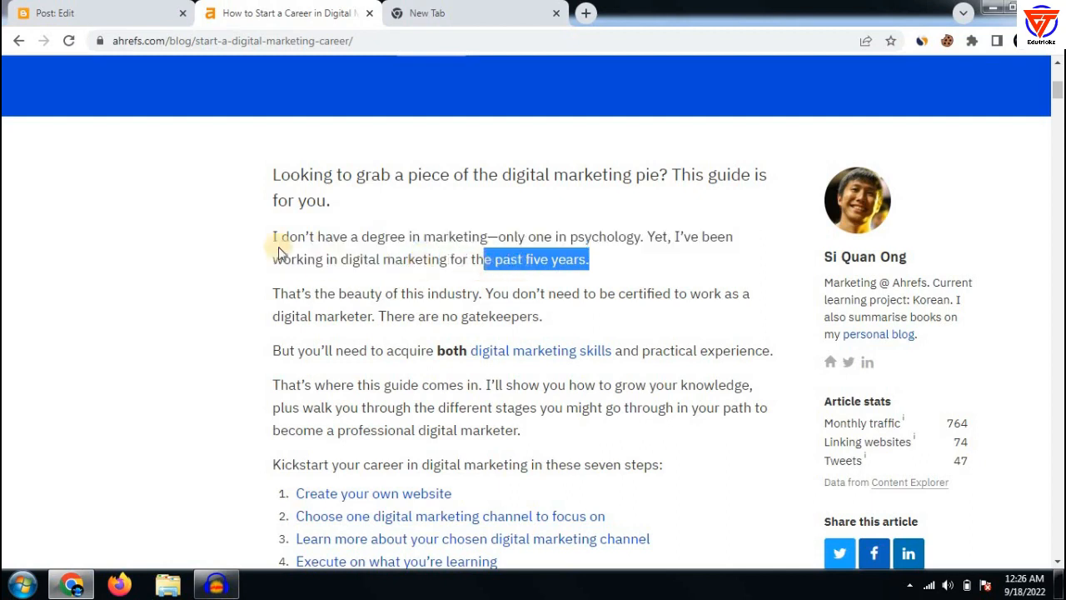
pyautogui.moveTo(249, 241); pyautogui.dragTo(556, 262)
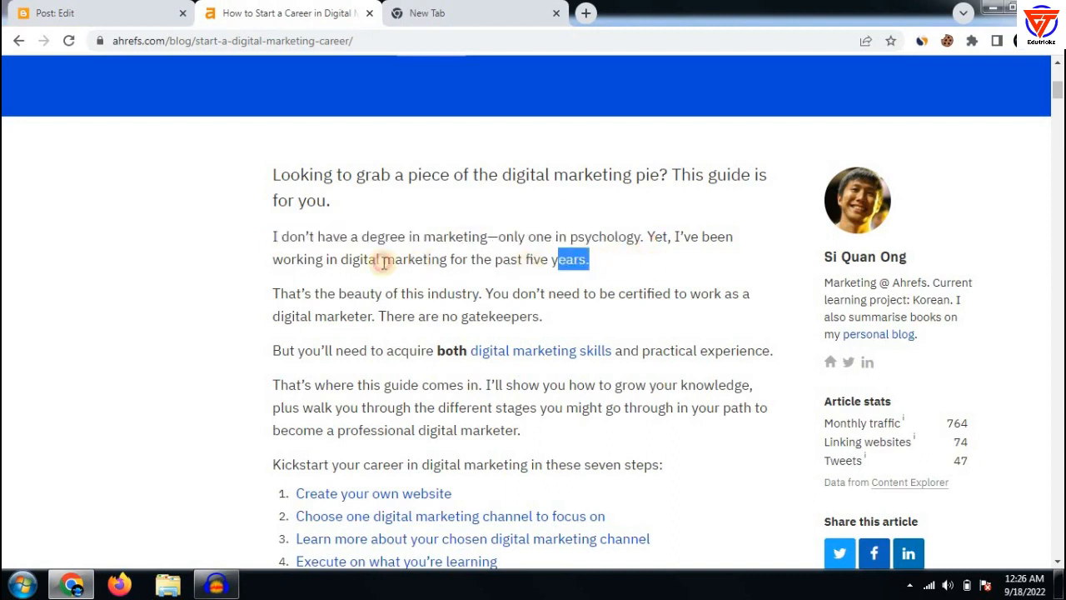
pyautogui.moveTo(385, 261); pyautogui.dragTo(207, 221)
pyautogui.click(380, 258)
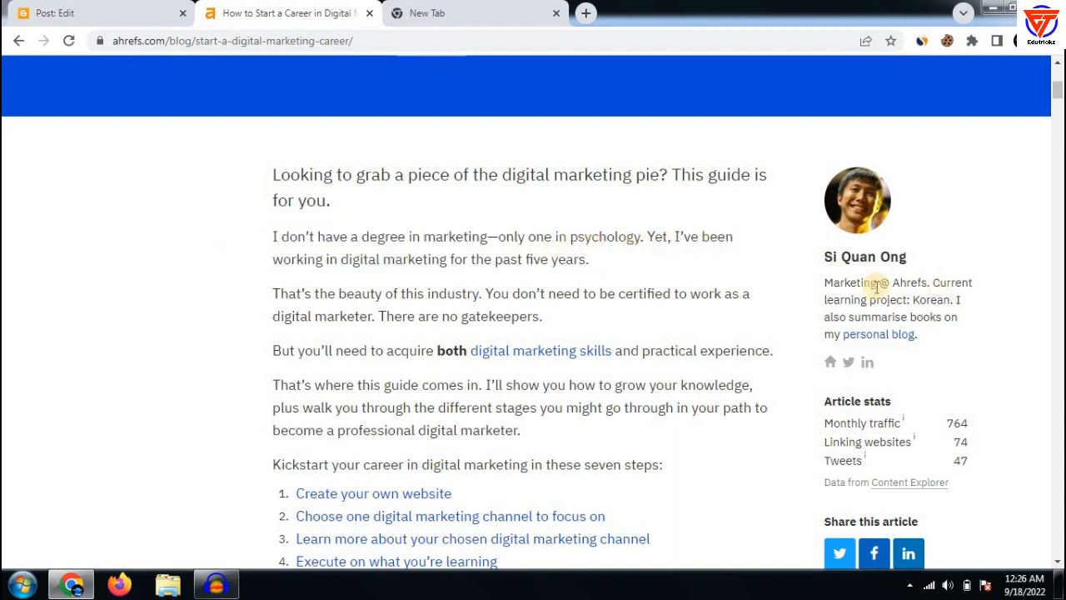
# Write a second paragraph on doing digital marketing from past 8 years, sharing personal experience, and true review and technics that make a pro digital marketer.
pyautogui.click(108, 12)
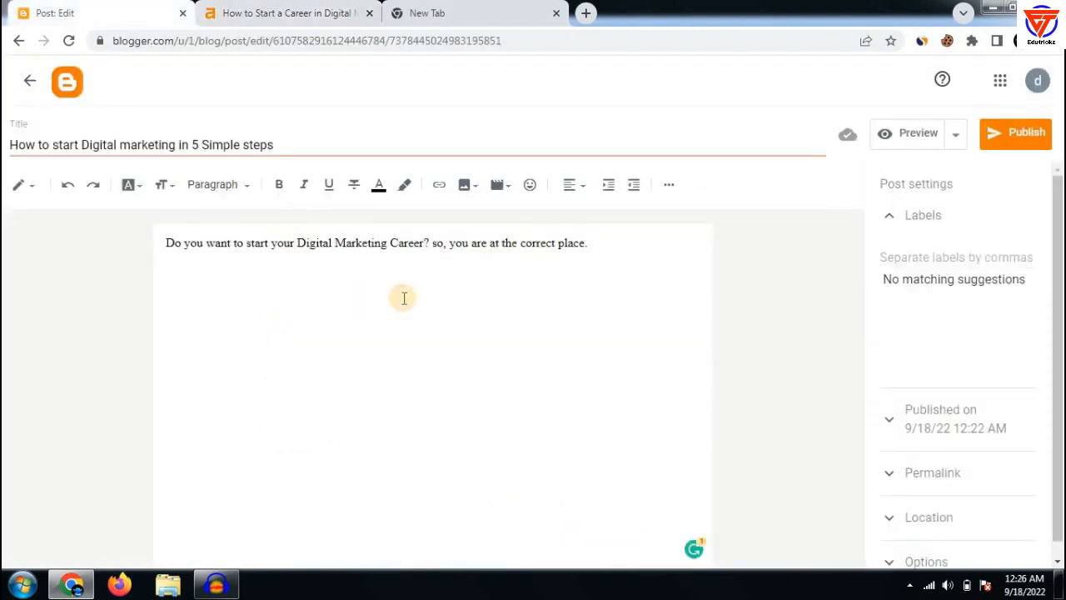
pyautogui.click(404, 298)
pyautogui.write('I am doing digital marketing from past 8 years and here I am g')
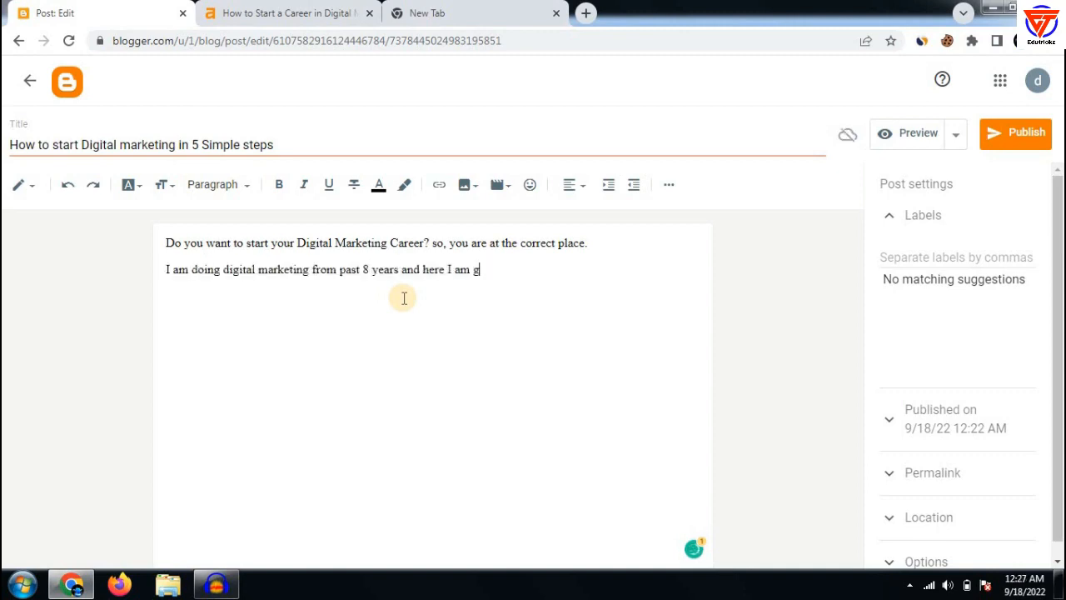
pyautogui.write('oing to share my personal experience with you. This is my true review and technics about Digital marketing that will make you a pro digital marketer.')
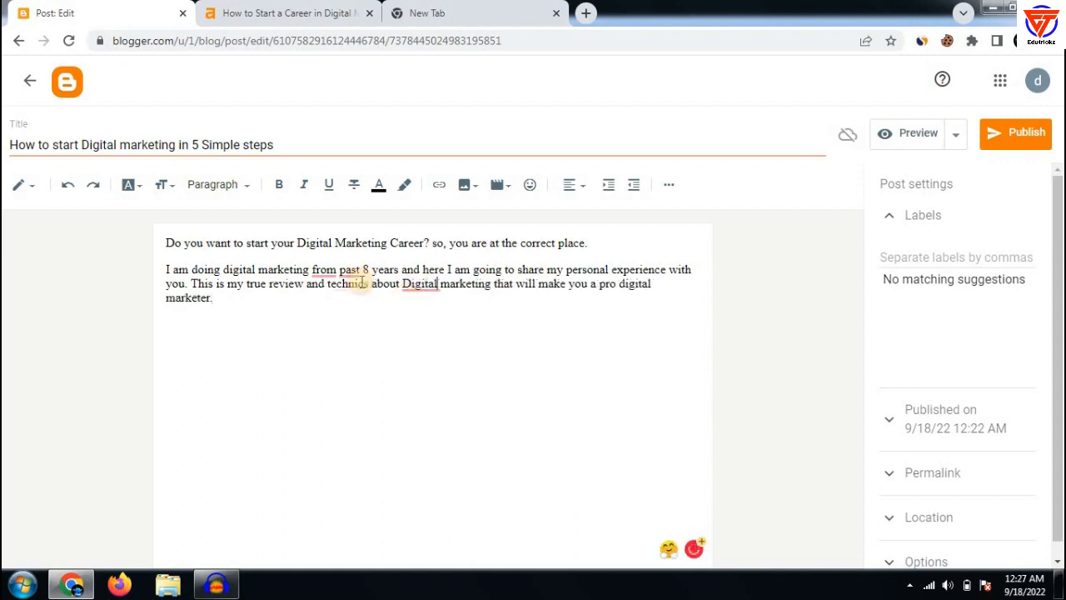
# Increase the font size of the whole post body and correct "from past 8 years" to "for the past 8 years".
pyautogui.hotkey('ctrl', 'a')
pyautogui.click(218, 185)
pyautogui.click(160, 189)
pyautogui.click(194, 321)
pyautogui.click(393, 313)
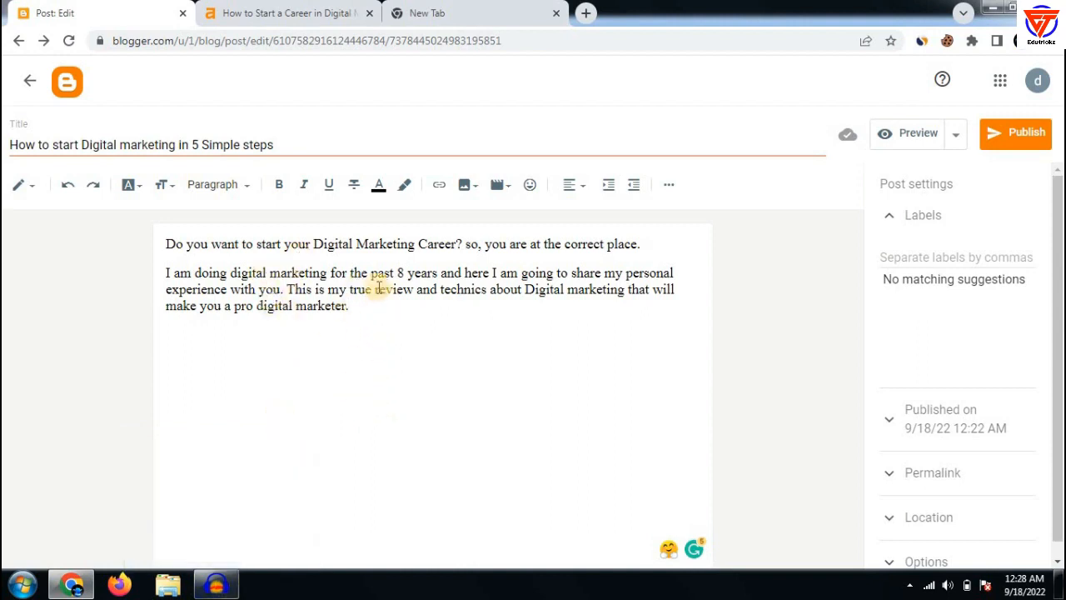
# Highlight "you a pro digital marketer" in the second paragraph and start a new paragraph below it.
pyautogui.press('Return')
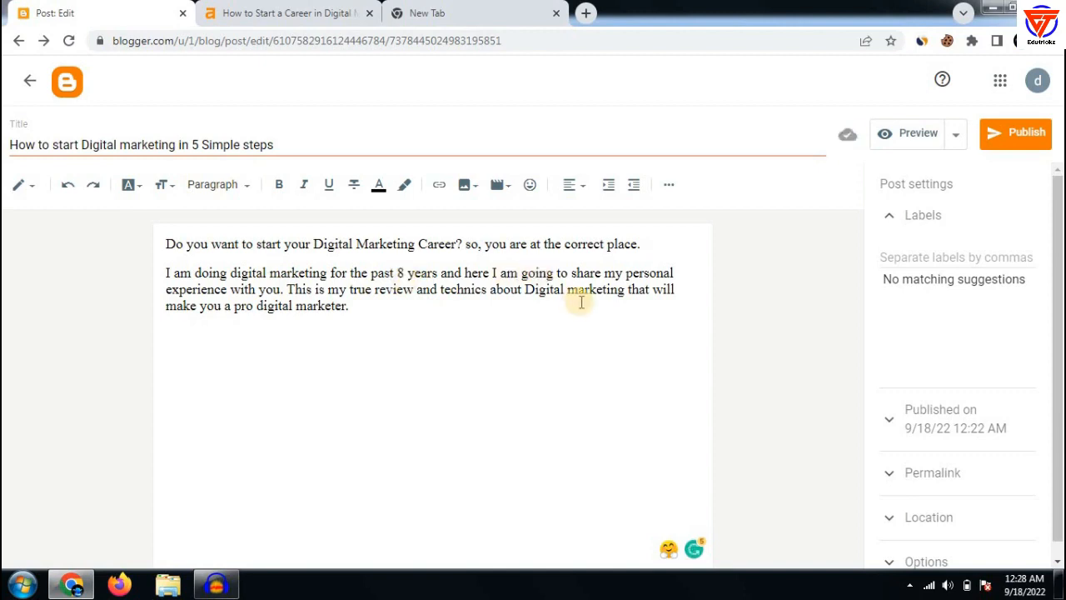
pyautogui.moveTo(198, 307); pyautogui.dragTo(296, 306)
pyautogui.moveTo(374, 296); pyautogui.dragTo(374, 306)
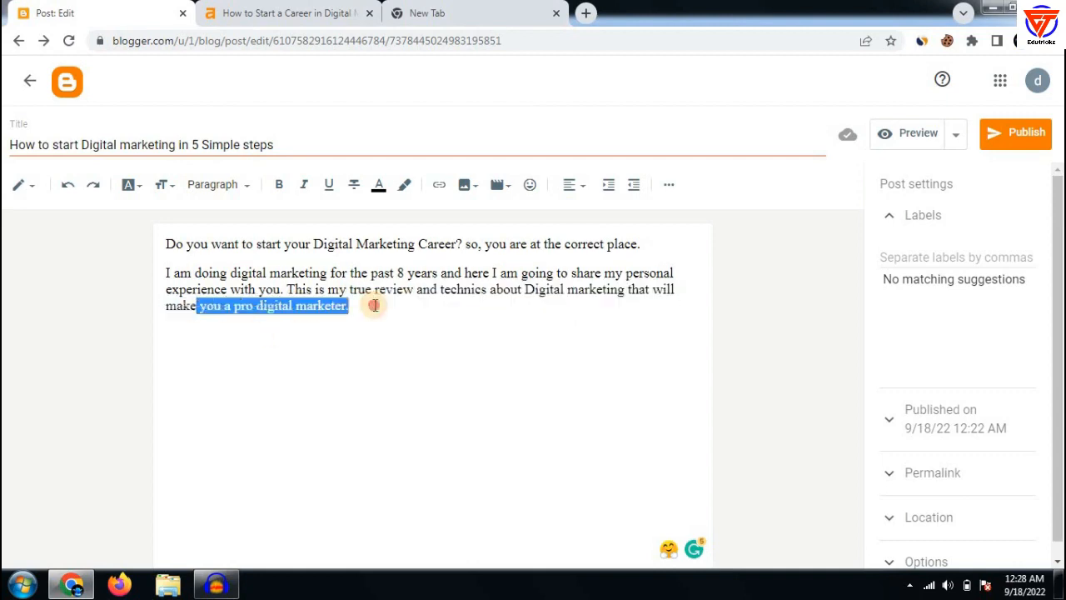
pyautogui.click(372, 309)
pyautogui.click(336, 345)
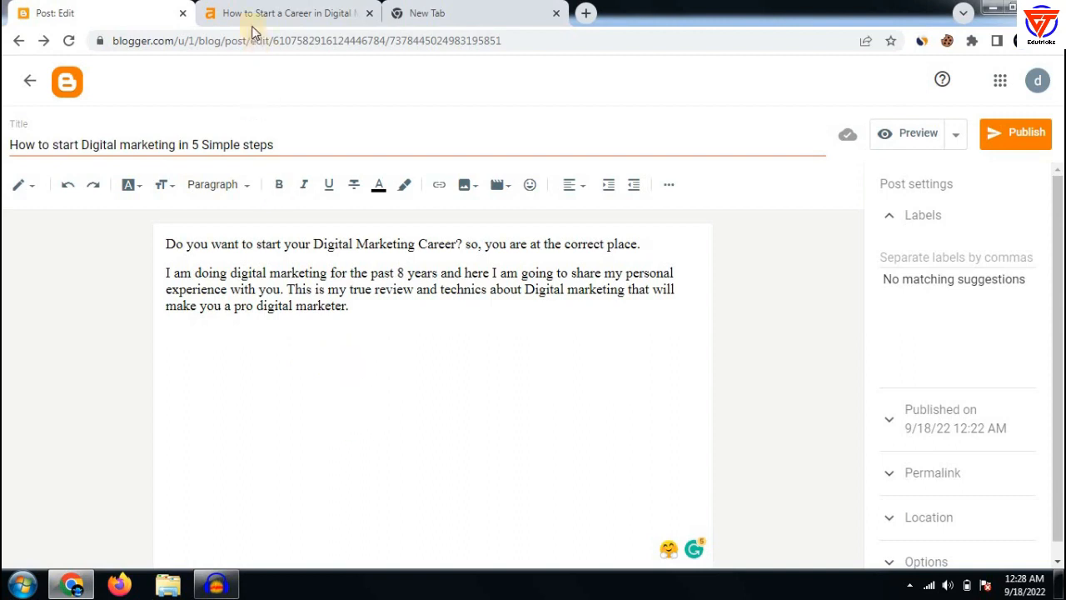
pyautogui.click(238, 381)
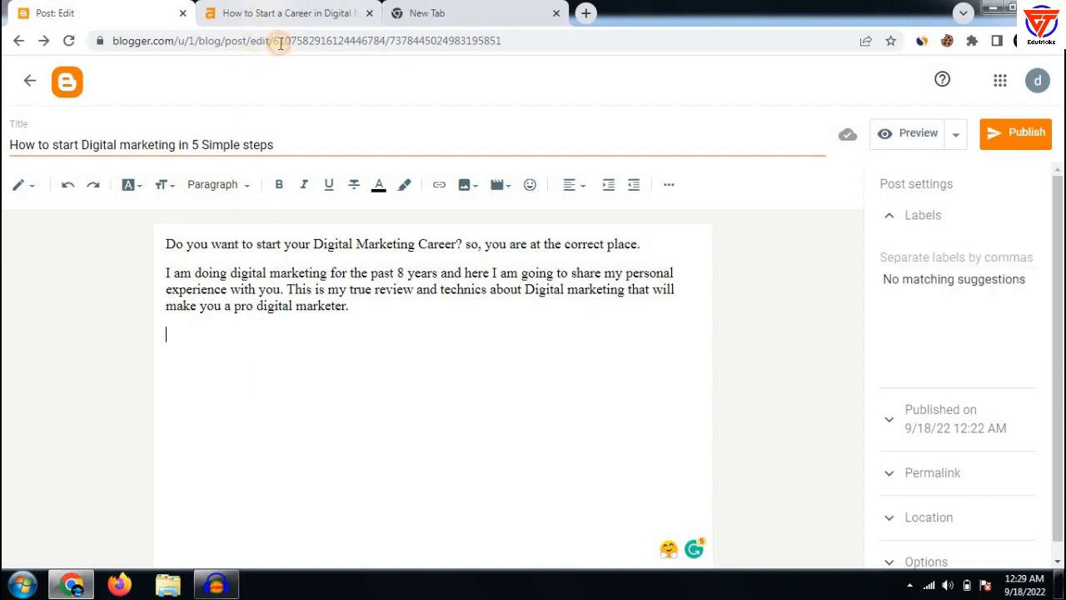
# Examine how the Ahrefs article covers the needed skills and introduces its list of steps, and return to the post.
pyautogui.click(283, 13)
pyautogui.moveTo(272, 350); pyautogui.dragTo(613, 351)
pyautogui.moveTo(682, 354); pyautogui.dragTo(783, 378)
pyautogui.click(775, 376)
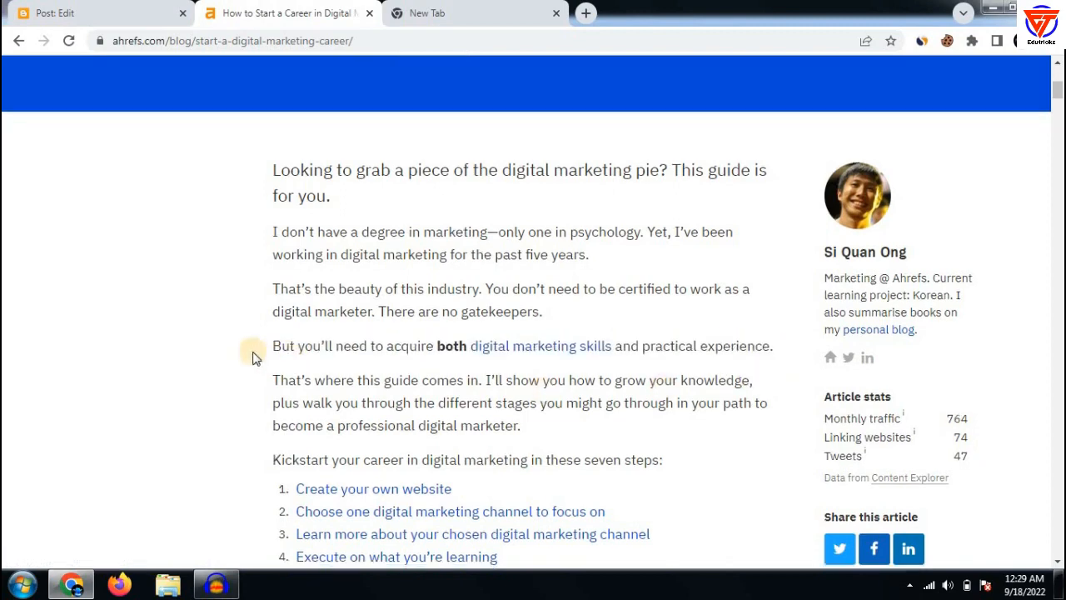
pyautogui.scroll(-2, 254, 250)
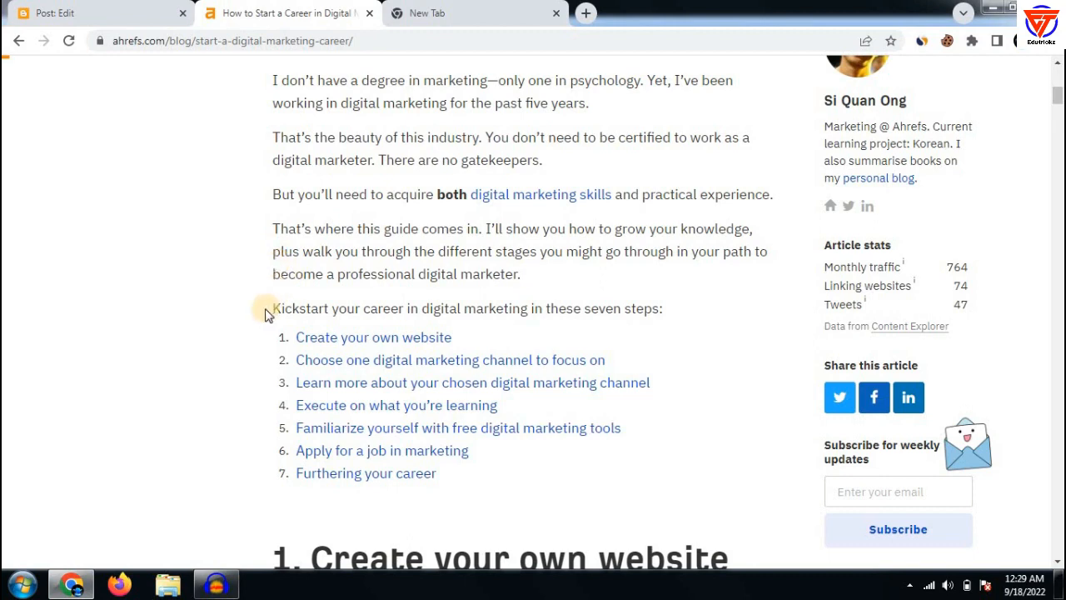
pyautogui.moveTo(267, 309); pyautogui.dragTo(688, 312)
pyautogui.click(648, 300)
pyautogui.click(73, 10)
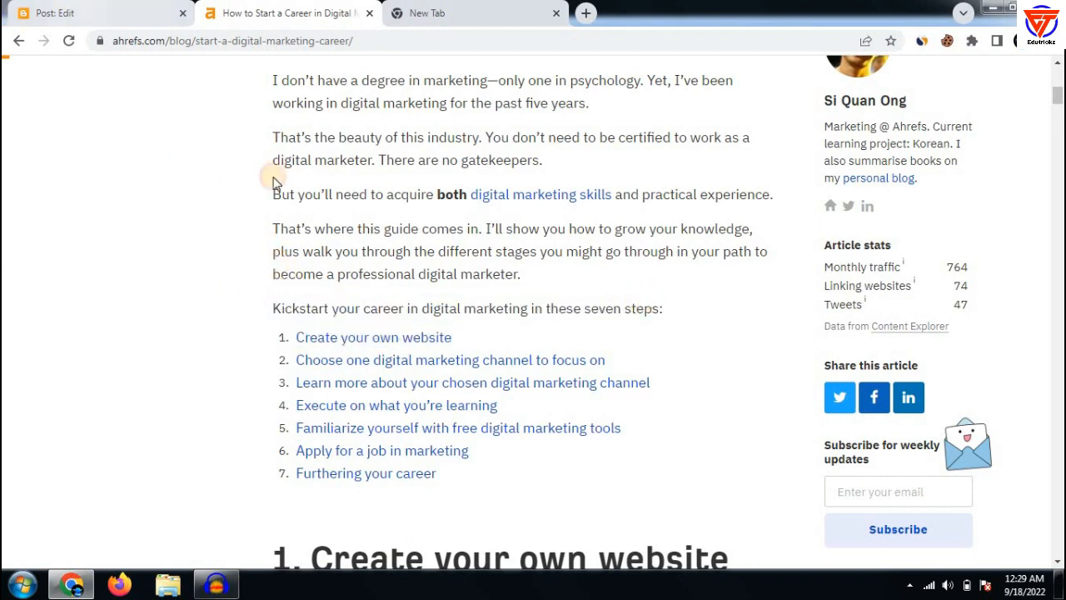
pyautogui.hotkey('ctrl', 'Tab')
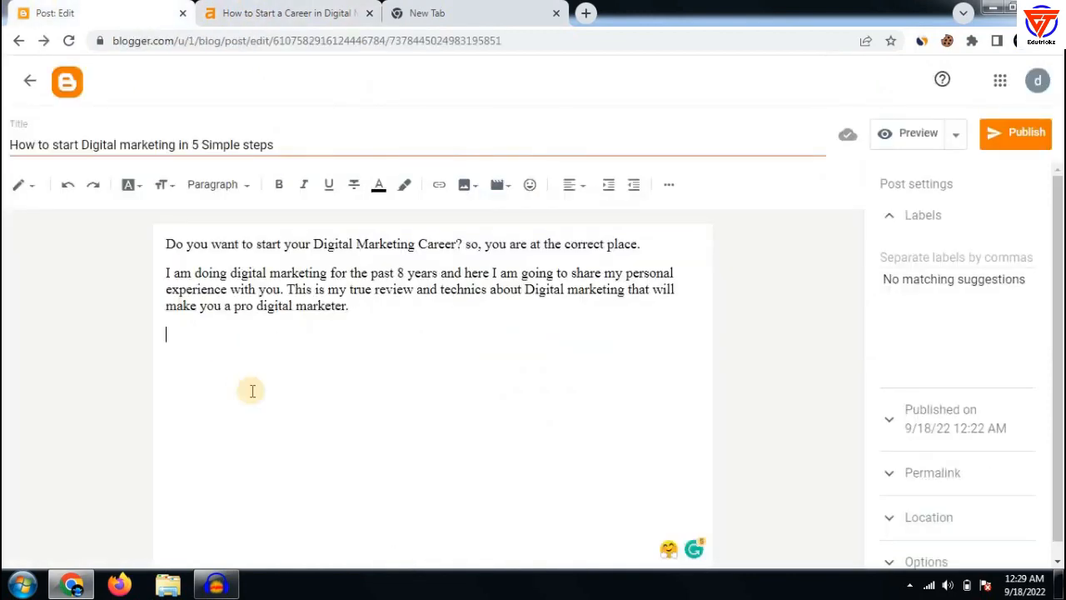
pyautogui.hotkey('ctrl', 'shift', 'Tab')
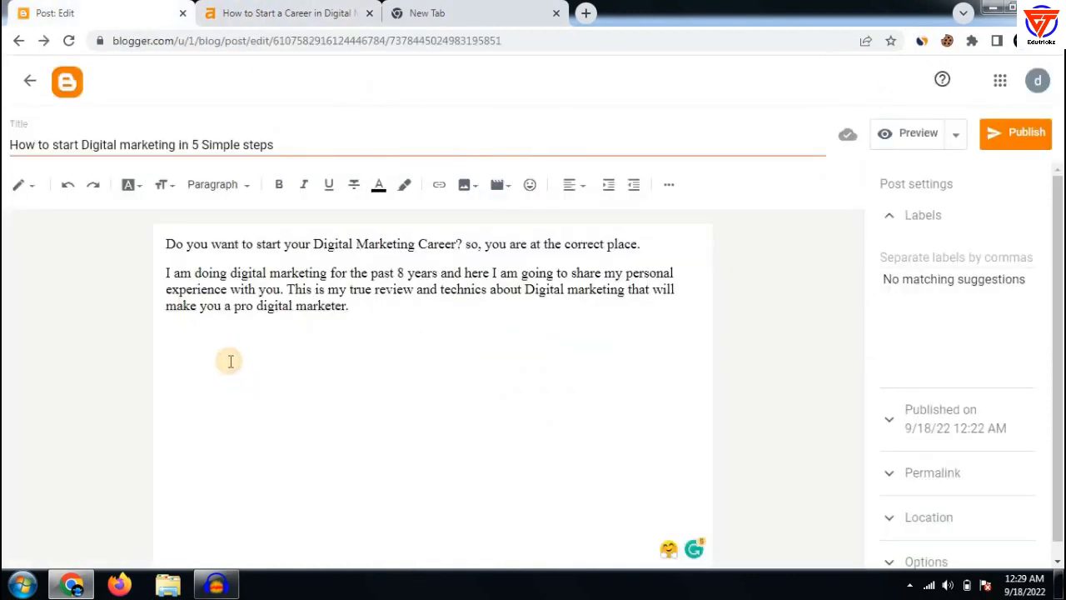
# Write the third paragraph, from "You can Start your journey to Digital Marketing in a few simple steps" through "you will learn it asap.".
pyautogui.write('You can Start with your journey to Digital Marketing in a few simple steps')
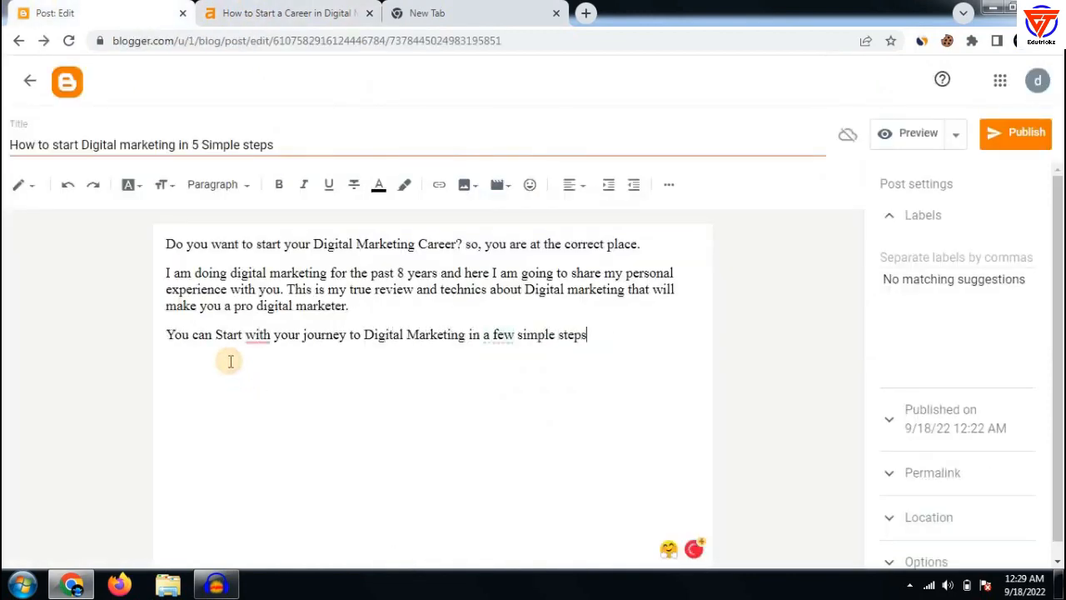
pyautogui.write('. All you need to do is to follow these steps and you will learn it asap.')
pyautogui.click(457, 369)
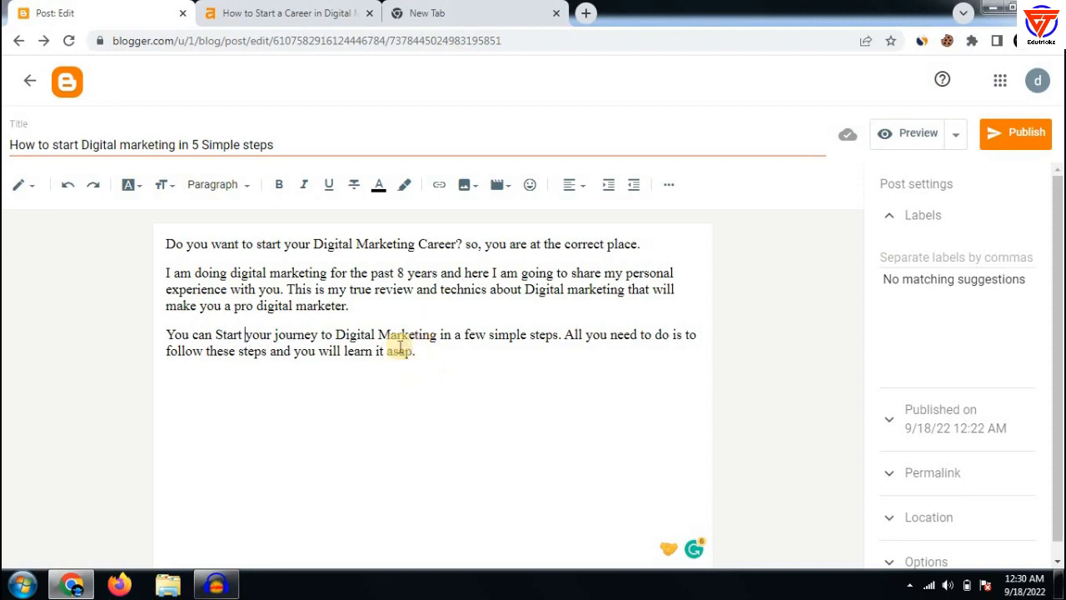
# Review the third paragraph by highlighting its sentences, and start a new paragraph after "asap.".
pyautogui.click(434, 337)
pyautogui.moveTo(434, 337); pyautogui.dragTo(167, 336)
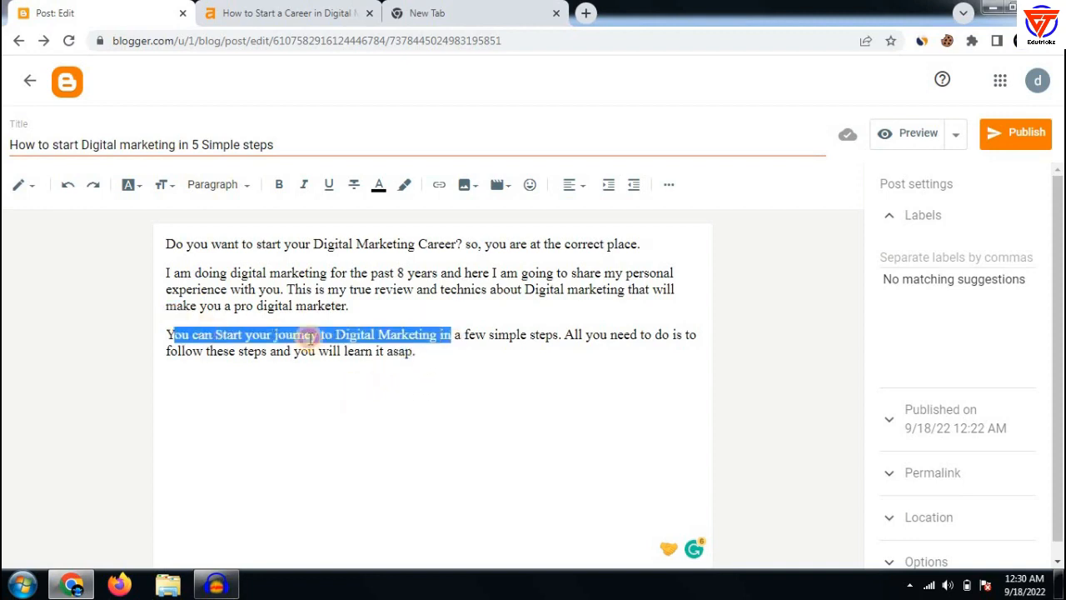
pyautogui.moveTo(442, 354); pyautogui.dragTo(319, 351)
pyautogui.moveTo(238, 362); pyautogui.dragTo(219, 362)
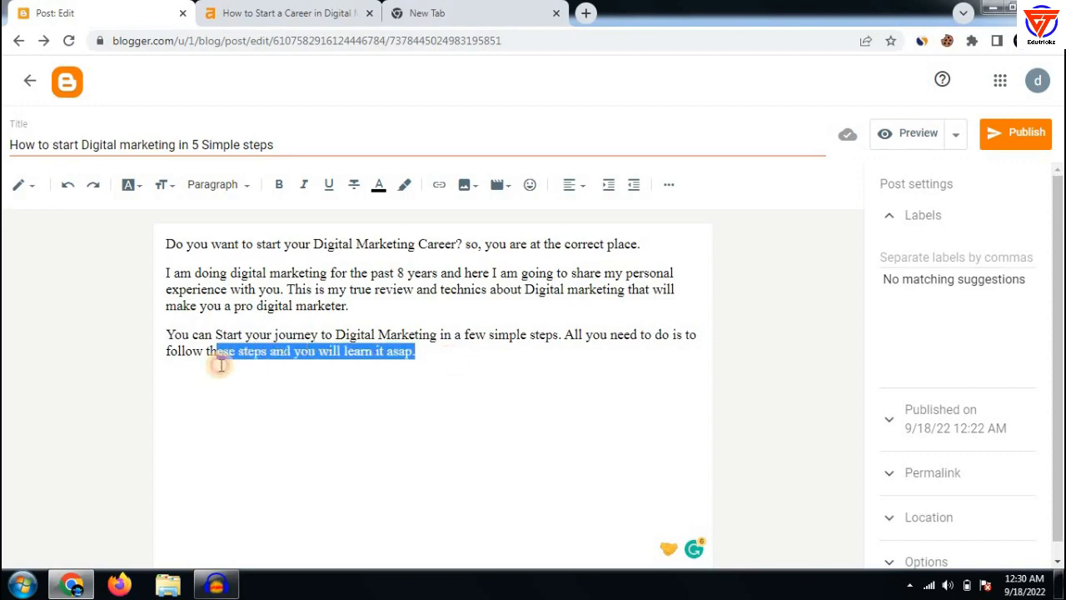
pyautogui.click(250, 374)
pyautogui.click(439, 357)
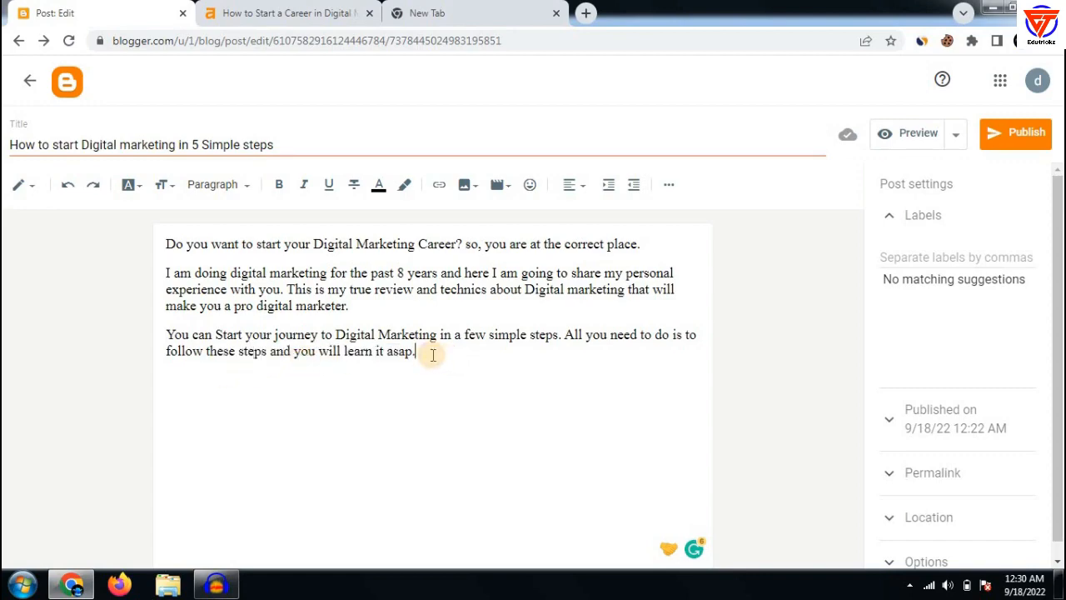
pyautogui.press('Return')
# Check the seven-step list in the Ahrefs article, return to the post, and begin a "#1" line below the third paragraph.
pyautogui.click(269, 13)
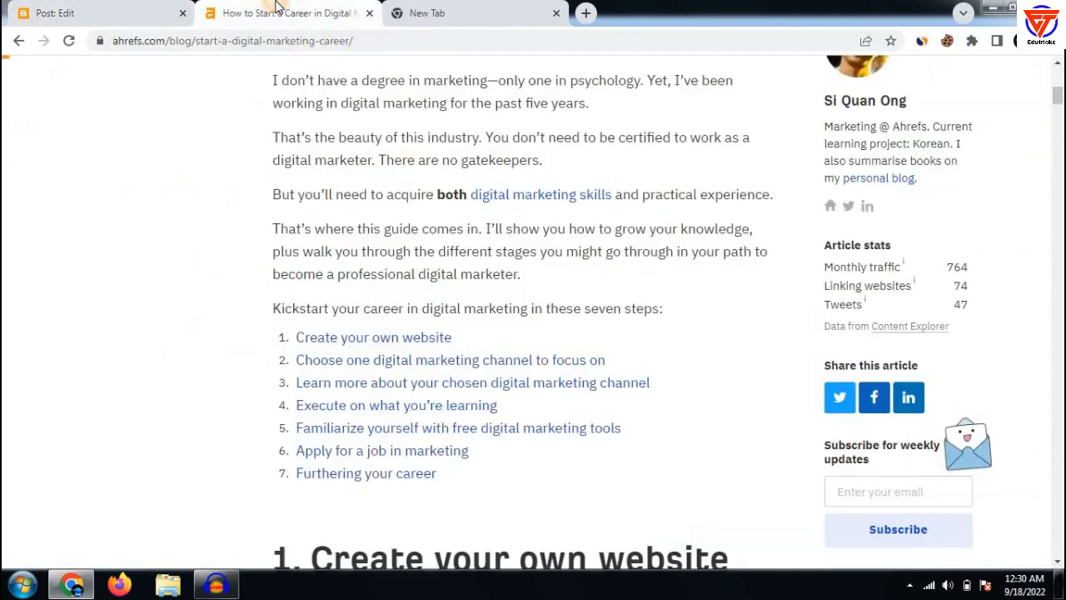
pyautogui.moveTo(280, 308); pyautogui.dragTo(554, 489)
pyautogui.click(555, 489)
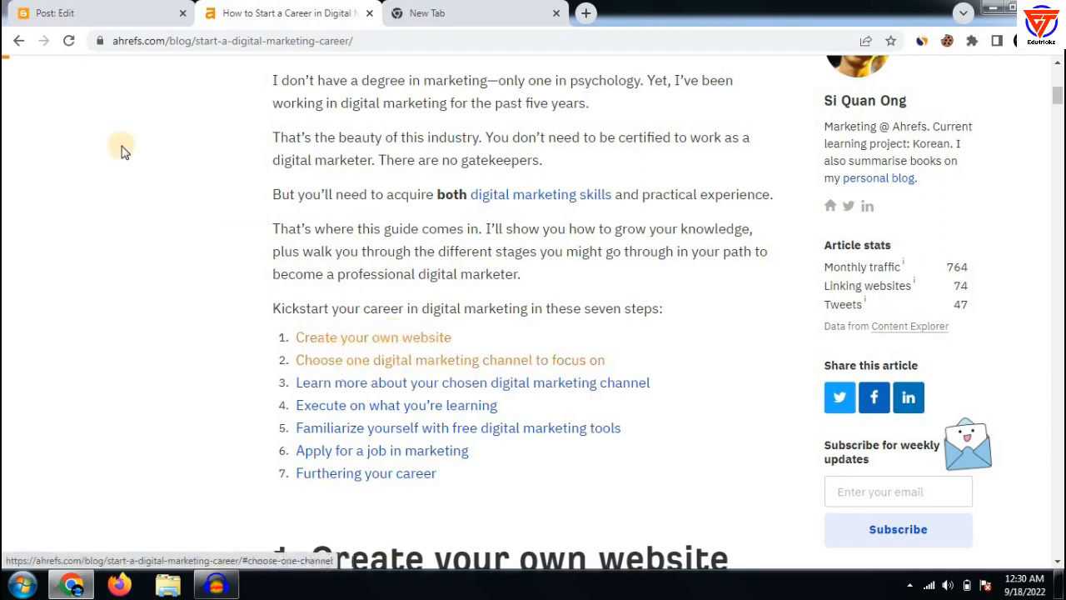
pyautogui.click(41, 13)
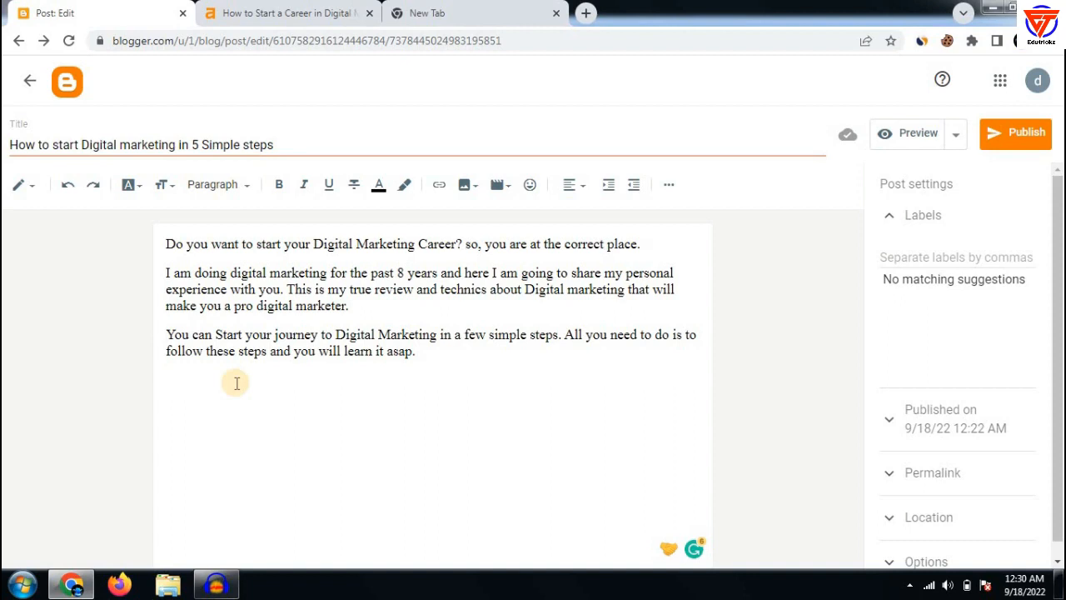
pyautogui.write('#1')
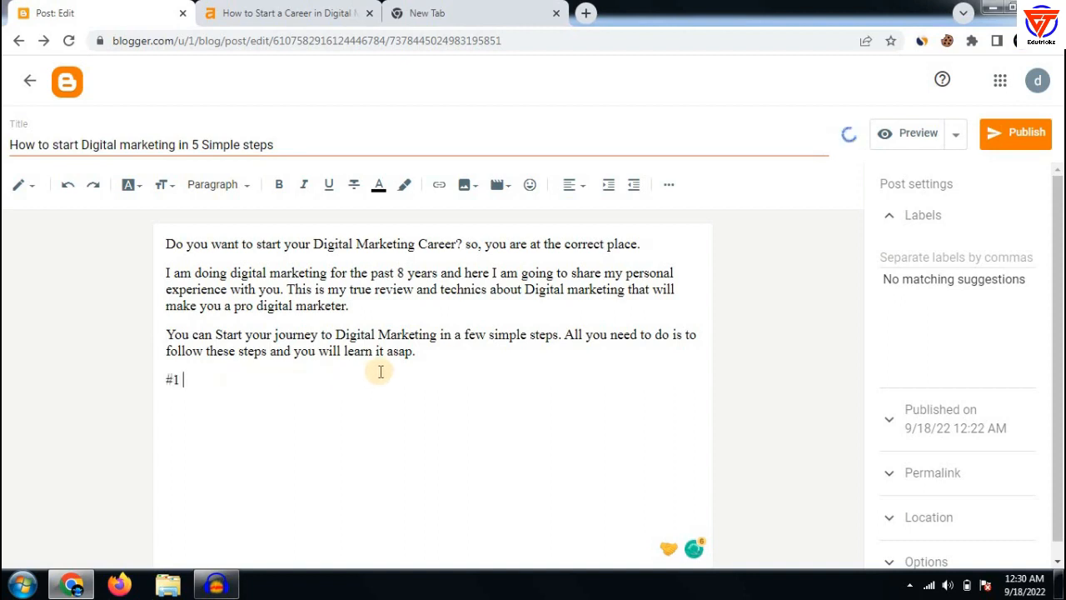
# Insert the line "5 Steps to Kickstart your Digital Marketing Career" between the third paragraph and "#1".
pyautogui.click(433, 361)
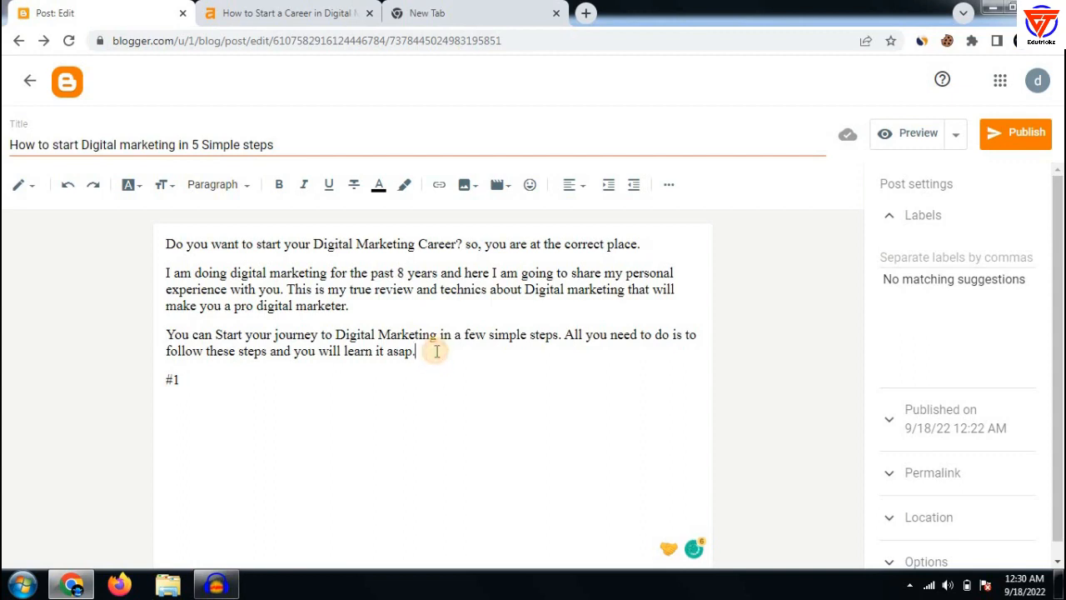
pyautogui.press('Return')
pyautogui.write('5 Steps to Kick start your Digital Mareting Career')
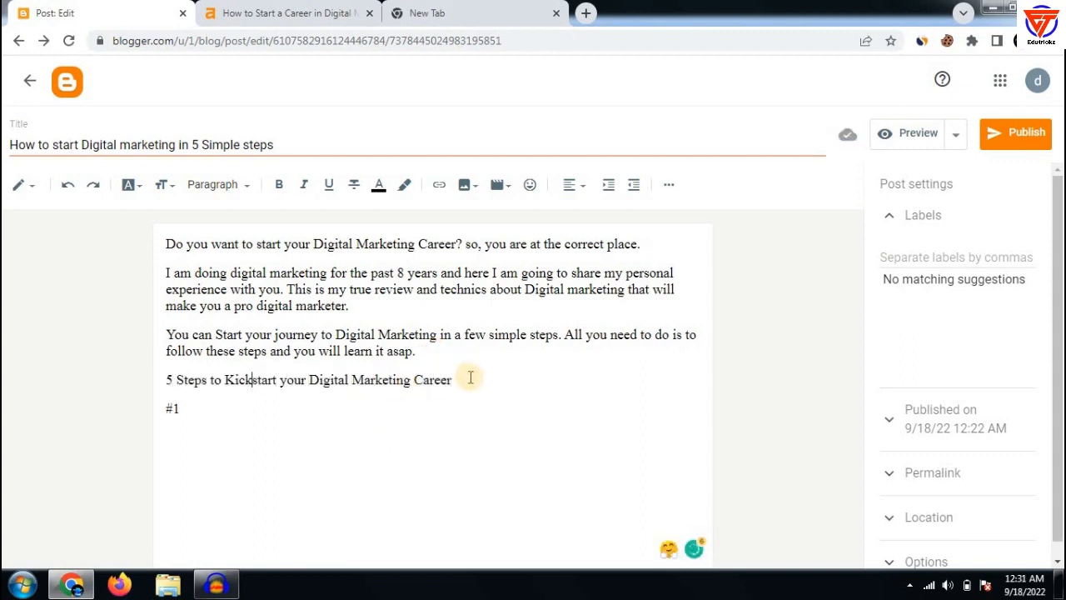
# Format "5 Steps to Kickstart your Digital Marketing Career" as a Heading and place the cursor after "#1".
pyautogui.moveTo(467, 379); pyautogui.dragTo(164, 380)
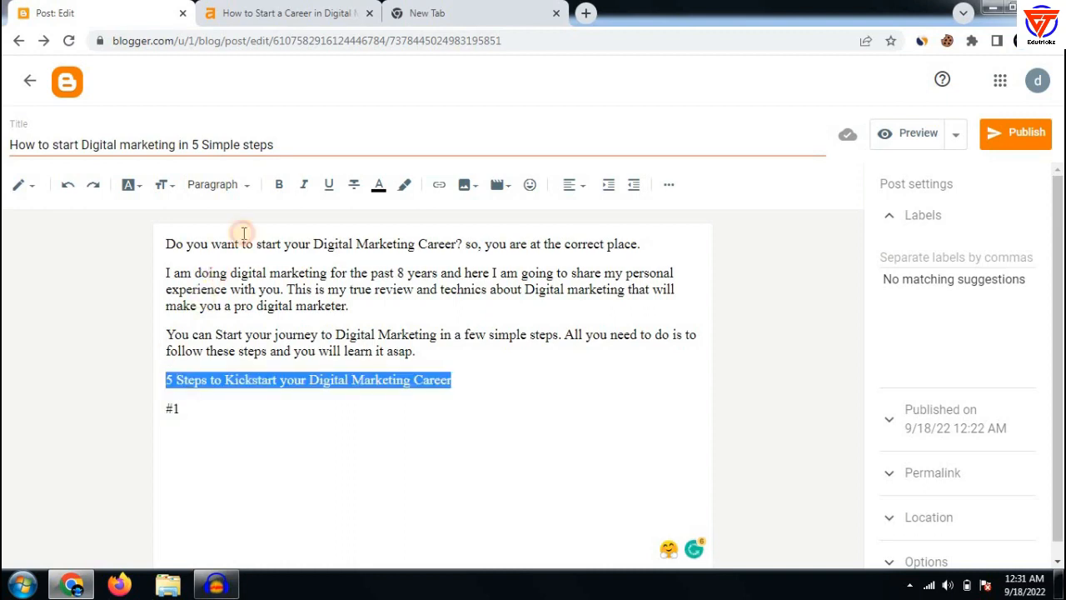
pyautogui.click(163, 185)
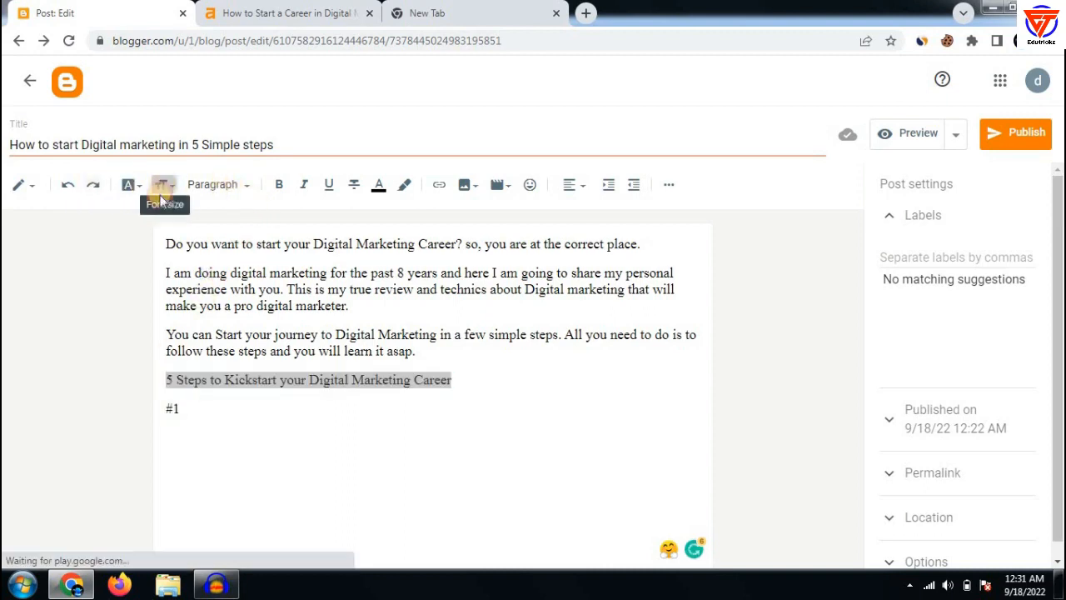
pyautogui.click(210, 186)
pyautogui.click(209, 186)
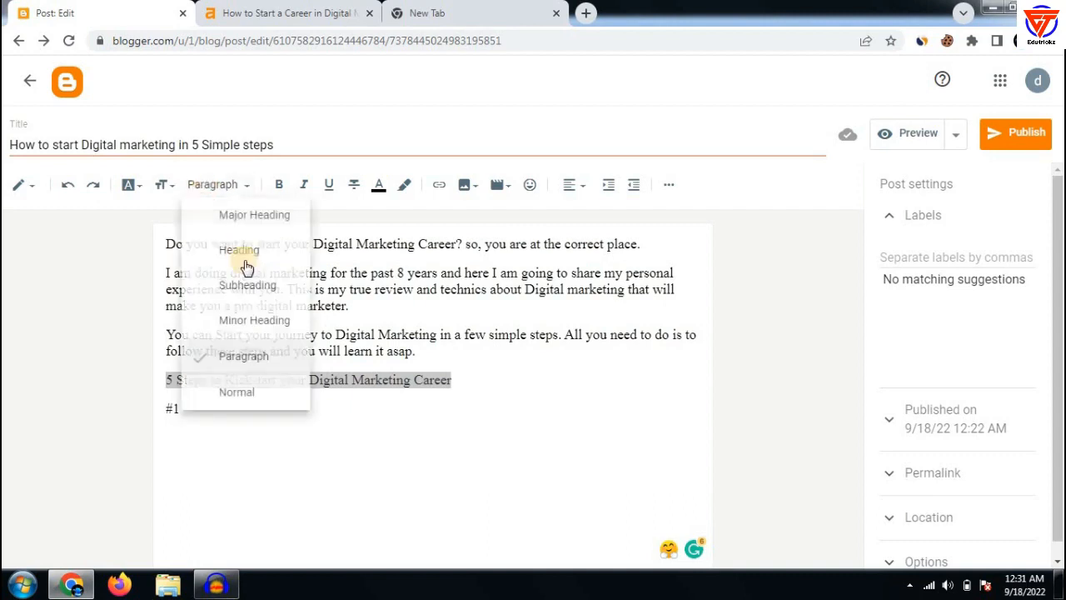
pyautogui.click(247, 257)
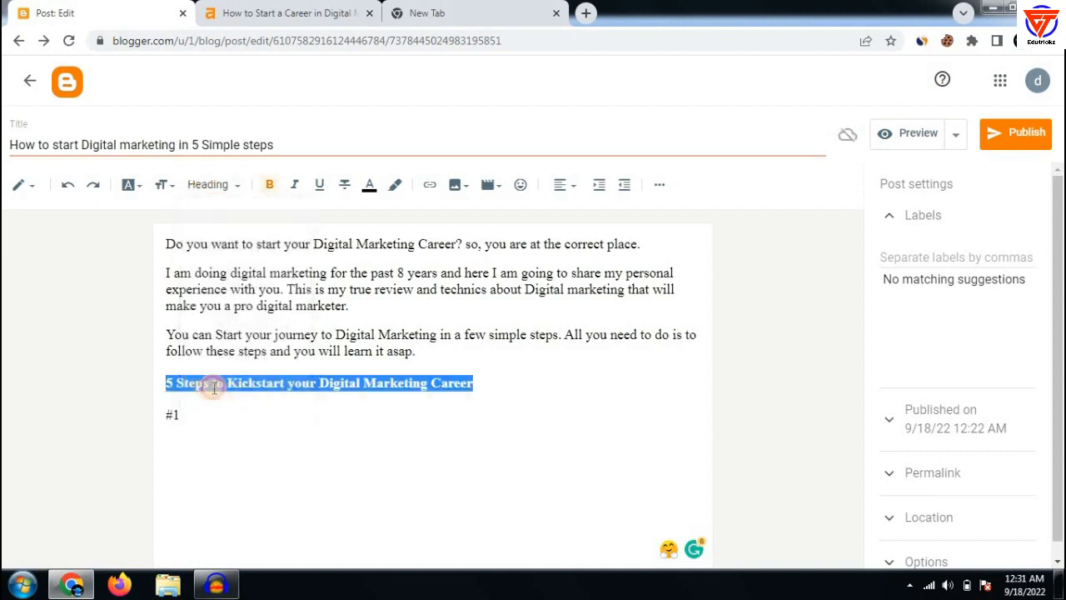
pyautogui.click(213, 389)
pyautogui.click(185, 414)
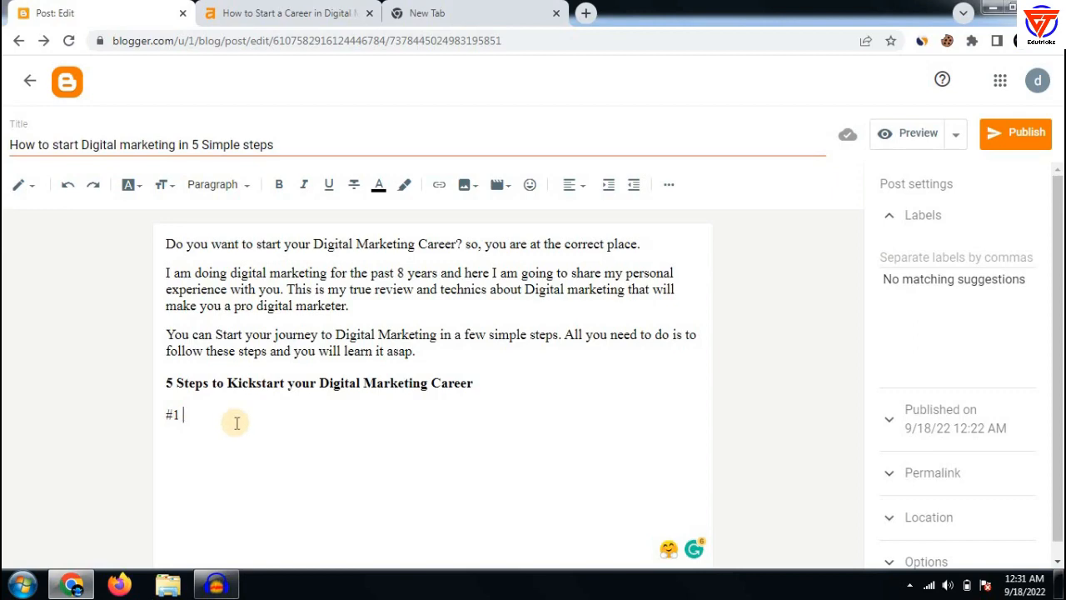
# Check how the Ahrefs article presents its first step, and complete the "#1" line with "Start your Own Website".
pyautogui.click(281, 12)
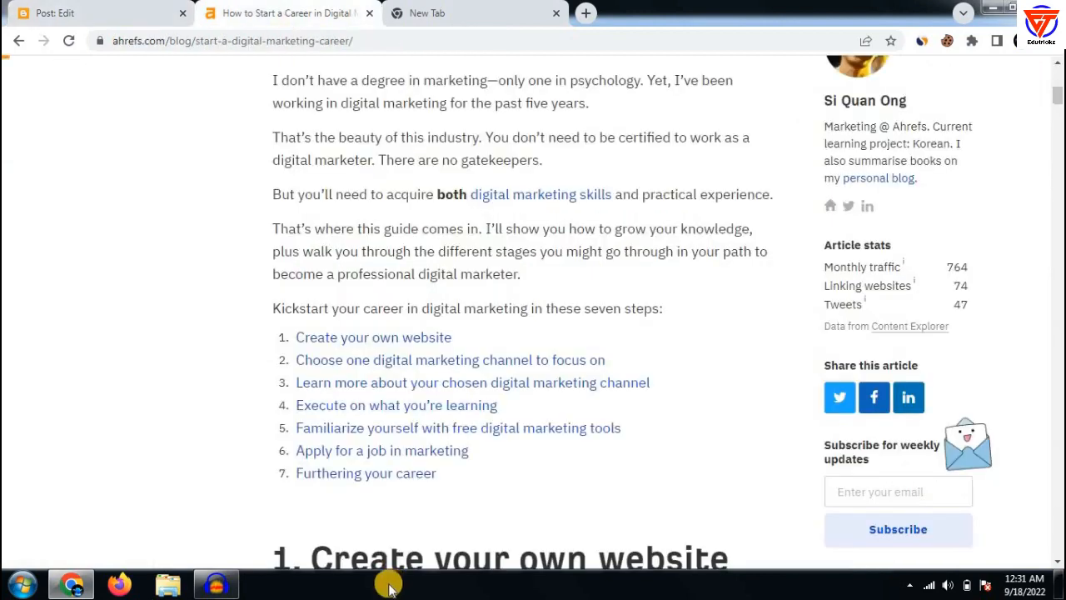
pyautogui.scroll(-4, 319, 372)
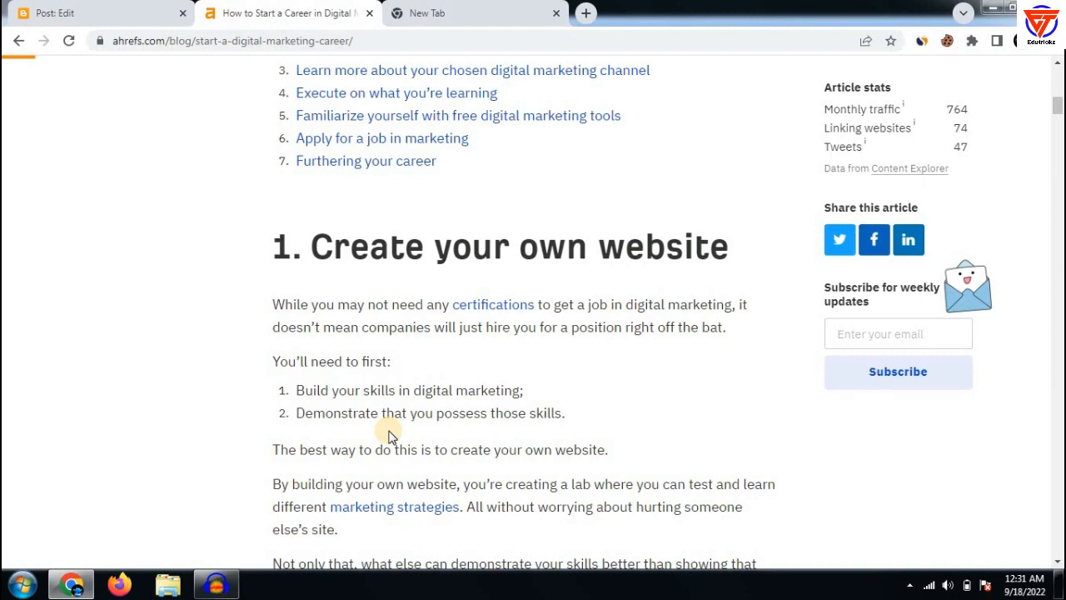
pyautogui.click(70, 11)
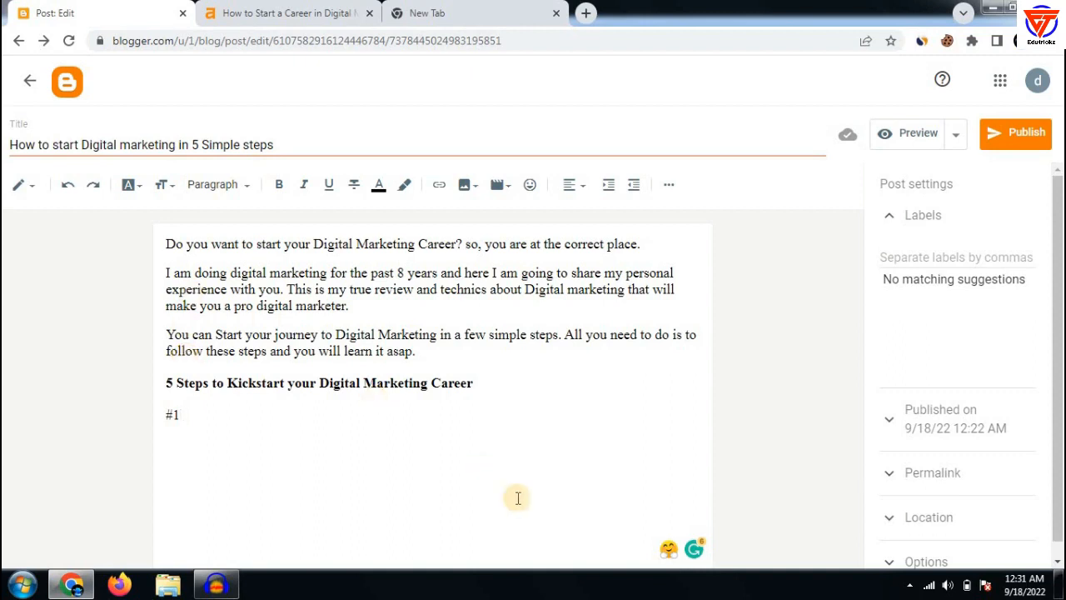
pyautogui.click(280, 13)
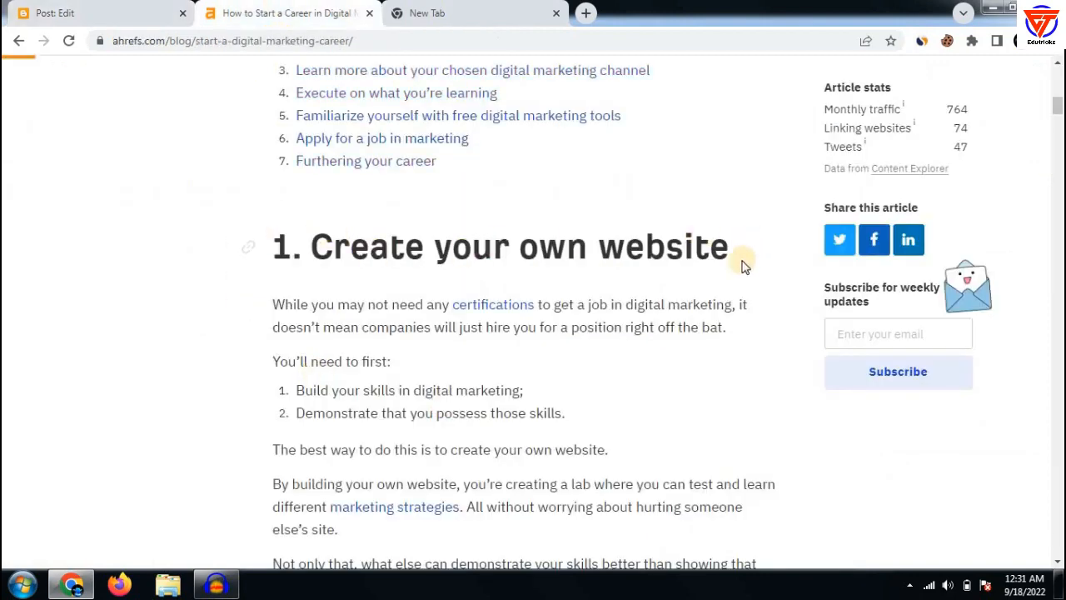
pyautogui.click(55, 13)
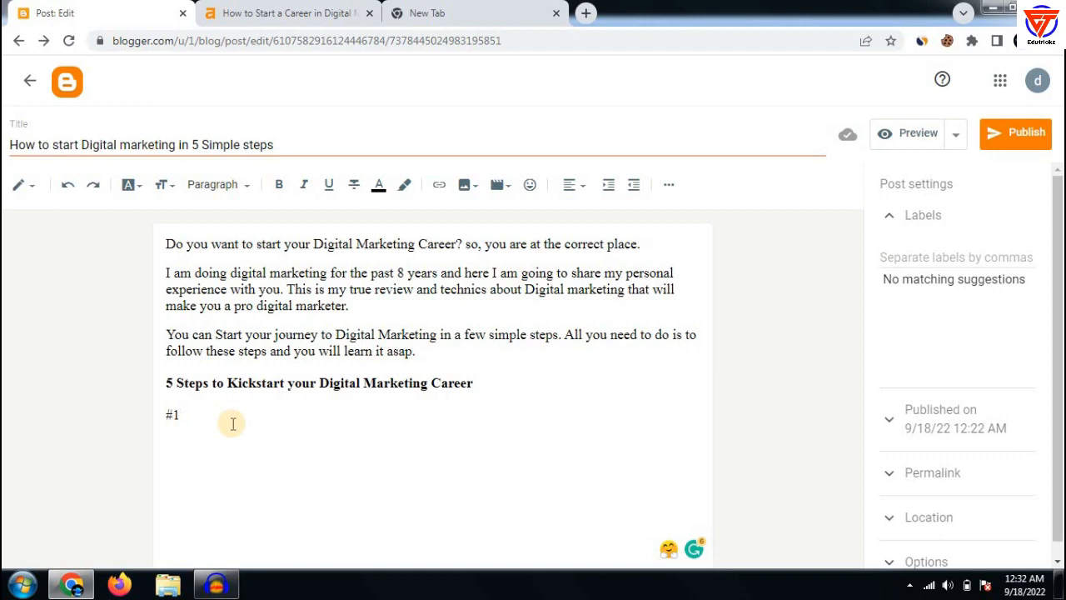
pyautogui.write('Start your Own Website')
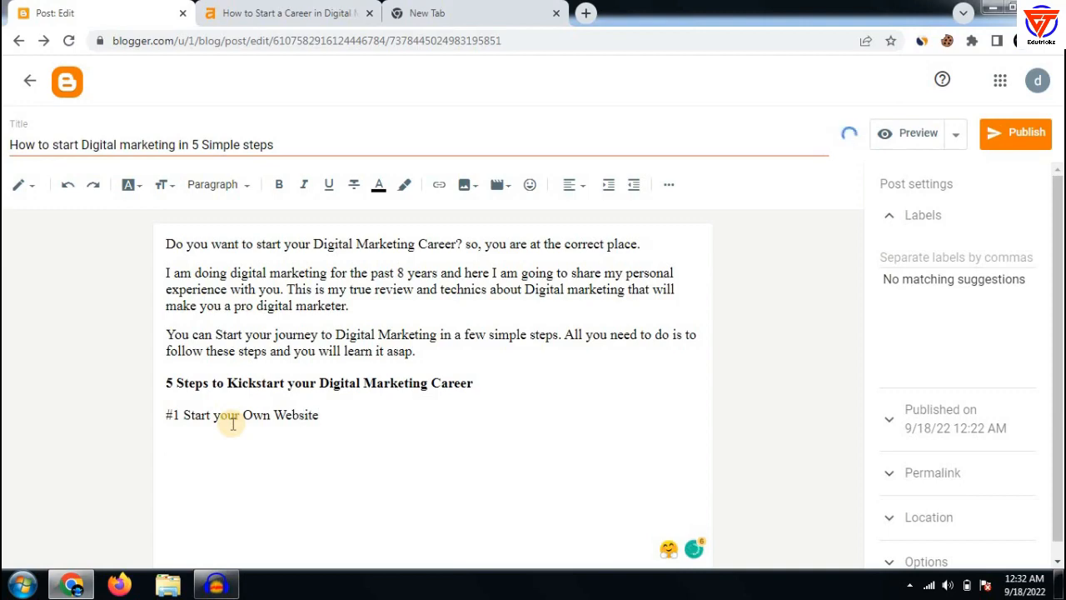
pyautogui.press('Return')
# Look over the text under the first step in the Ahrefs article, and add a "#2" line below "#1 Start your Own Website".
pyautogui.click(267, 10)
pyautogui.scroll(-2, 425, 288)
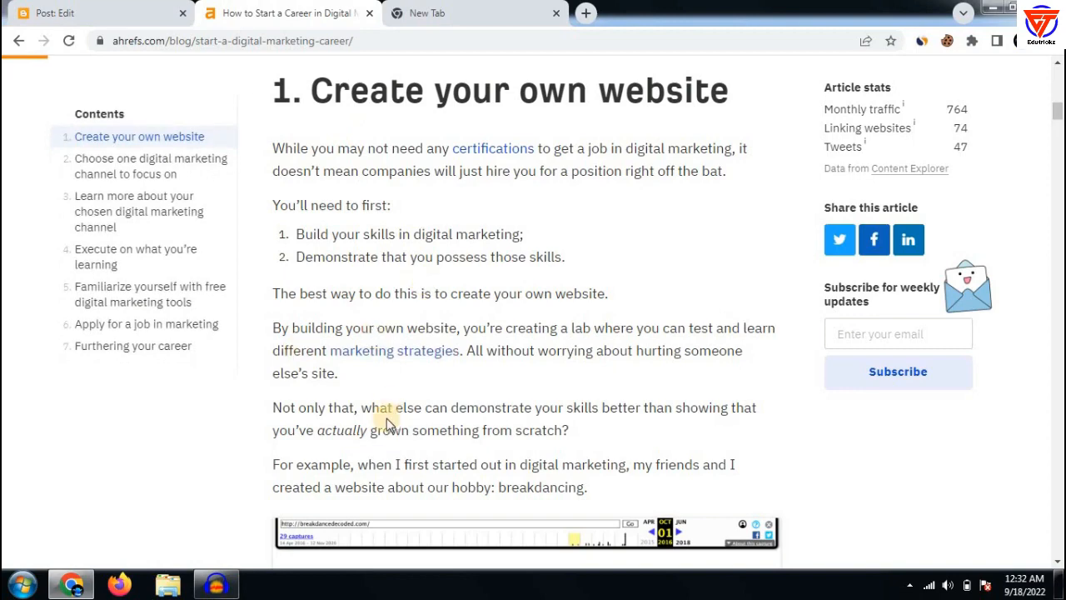
pyautogui.click(54, 13)
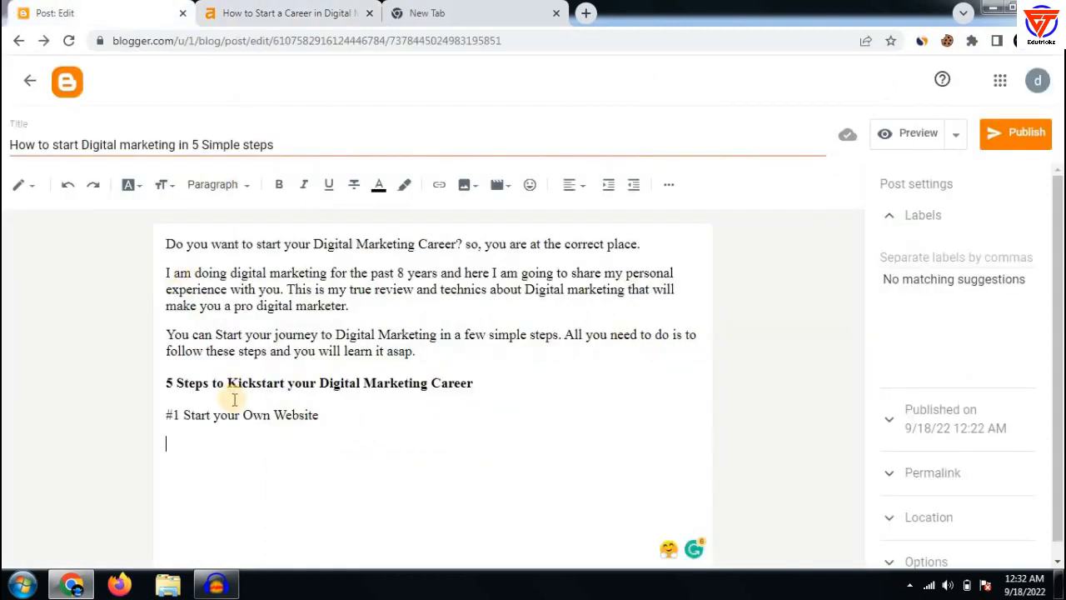
pyautogui.press('Return')
pyautogui.write('#2')
# Review the three introduction paragraphs by highlighting them, and complete the "#2" line with the placeholder "XYZ".
pyautogui.click(450, 354)
pyautogui.keyDown('shift'); pyautogui.click(161, 243); pyautogui.keyUp('shift')
pyautogui.click(210, 308)
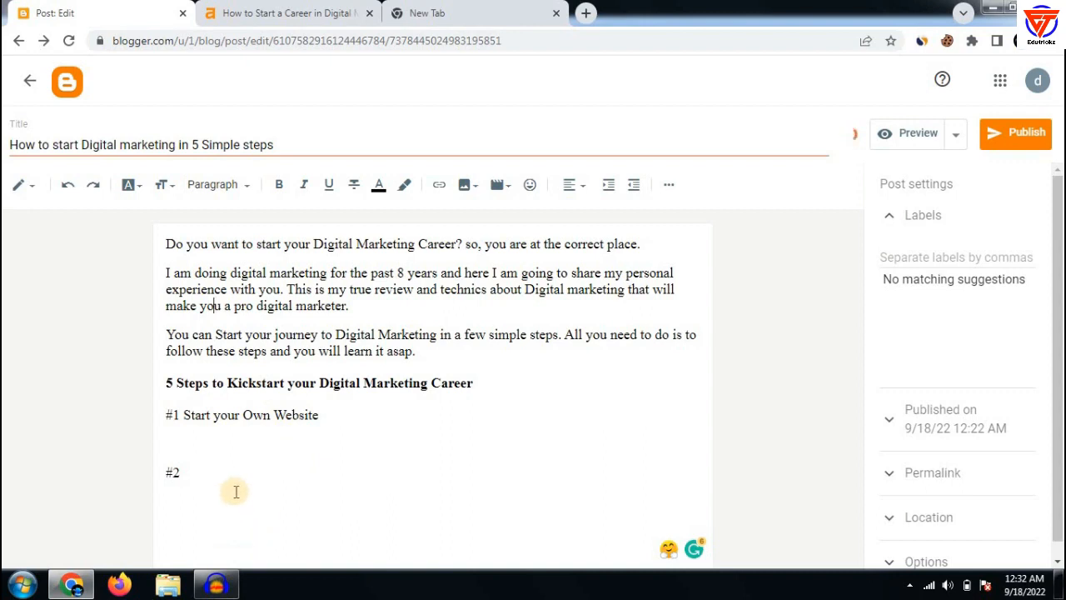
pyautogui.click(238, 457)
pyautogui.write('XYZ')
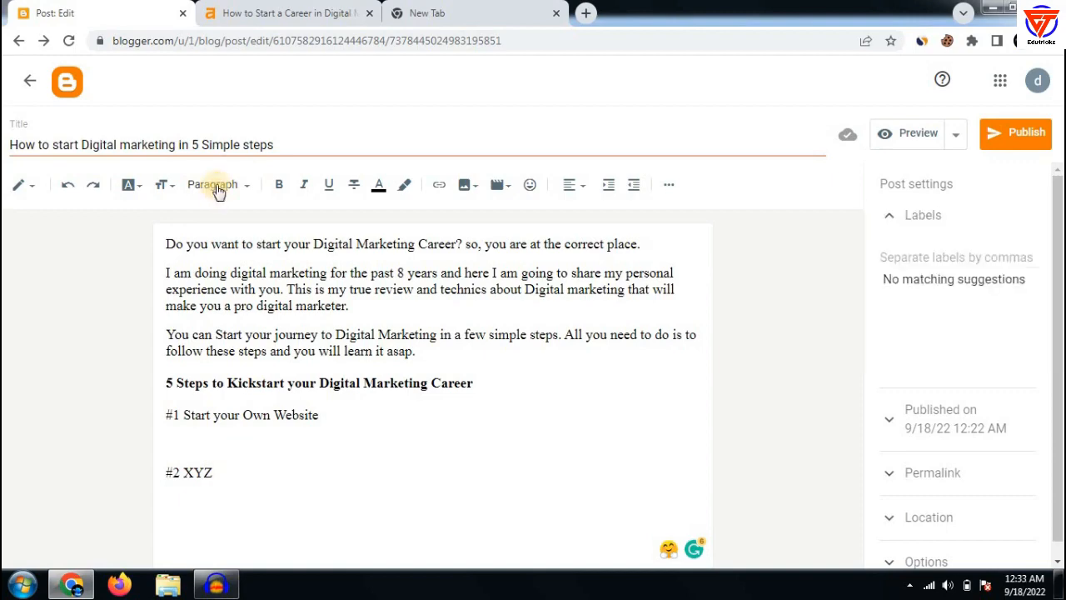
# Skim the rest of the Ahrefs article, and add a "Wrapping Up" line below "#2 XYZ" with an empty paragraph under it.
pyautogui.click(220, 12)
pyautogui.scroll(-5, 377, 184)
pyautogui.scroll(-20, 381, 185)
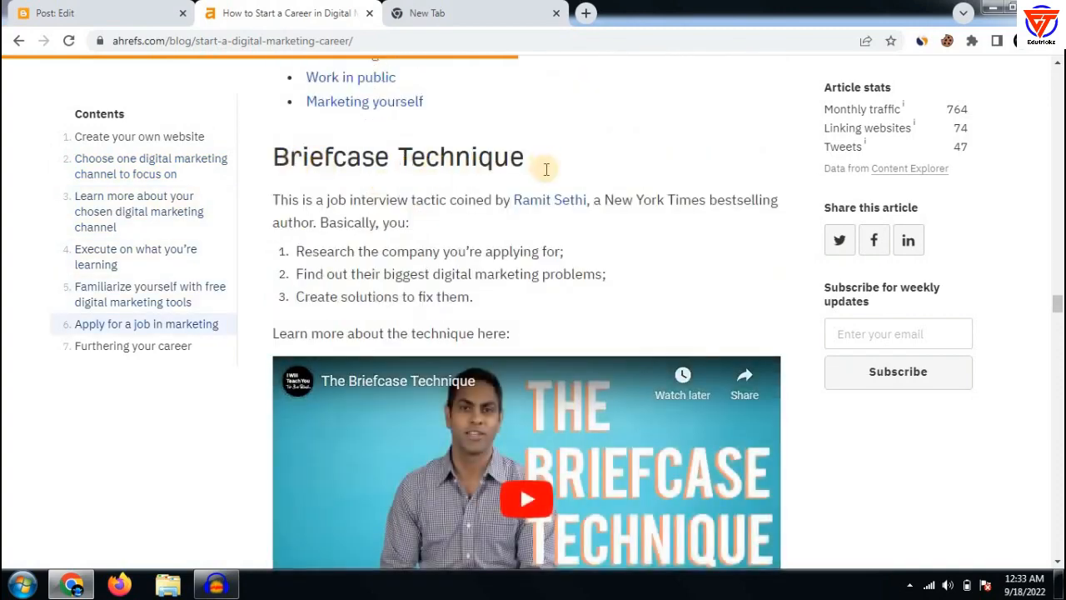
pyautogui.scroll(-7, 545, 169)
pyautogui.hotkey('ctrl', 'pageup')
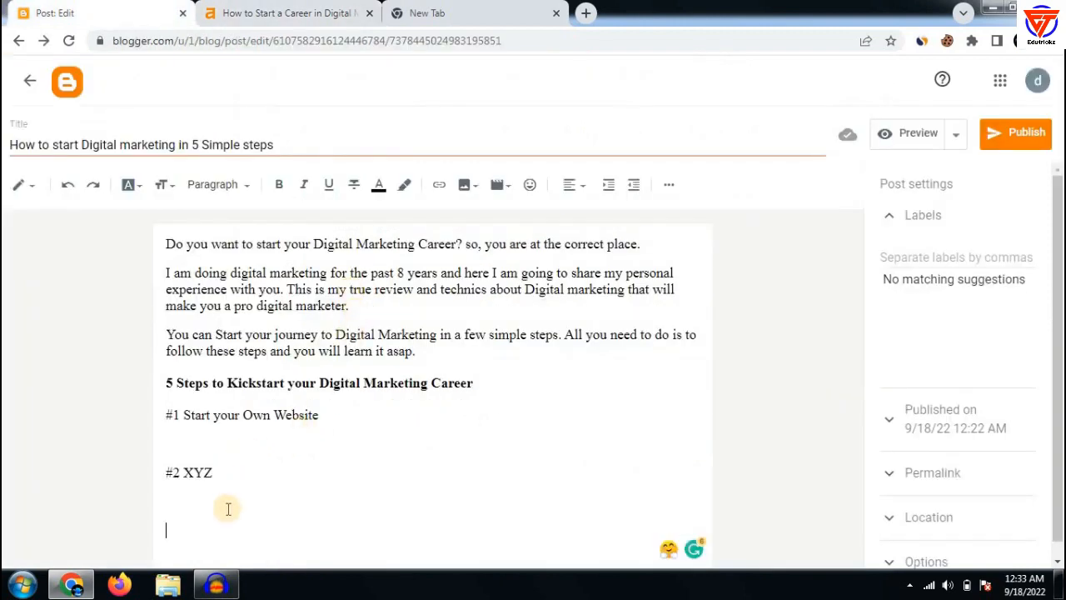
pyautogui.write('Wrappin')
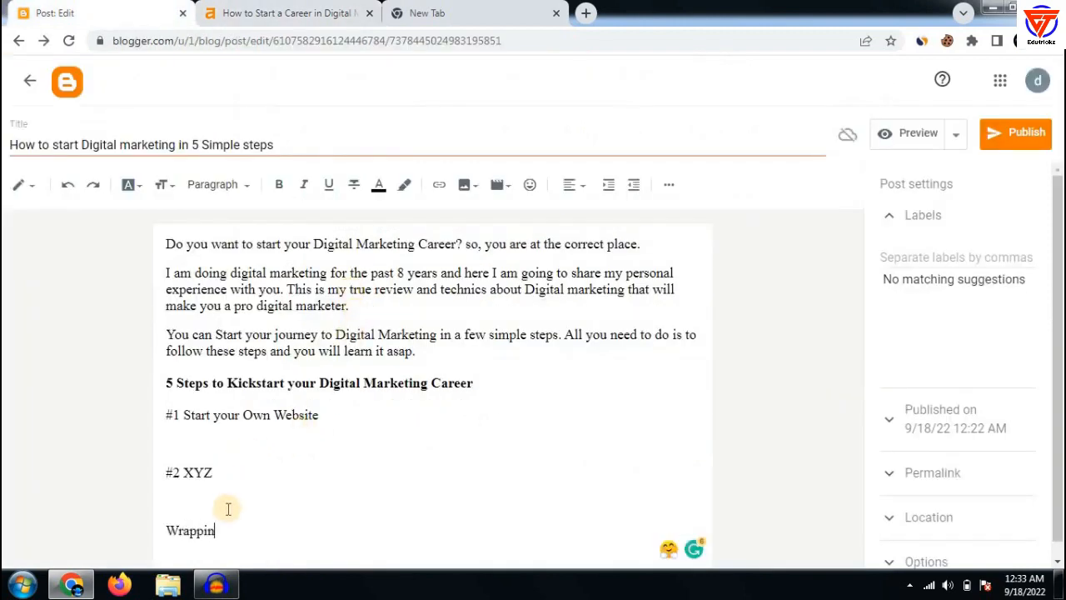
pyautogui.write('g Up')
pyautogui.press('Return')
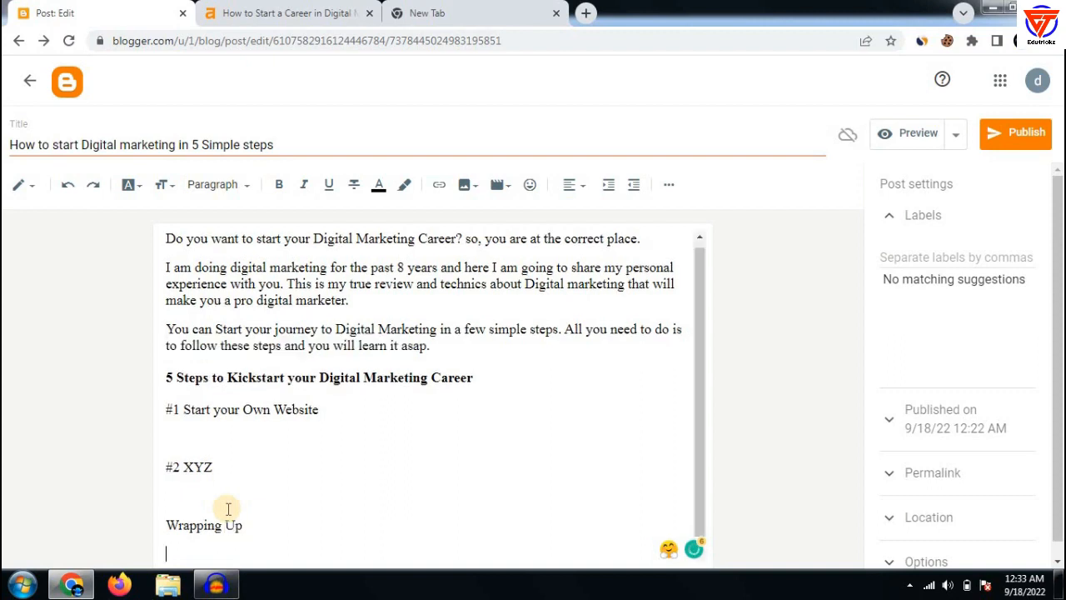
pyautogui.moveTo(250, 527); pyautogui.dragTo(81, 519)
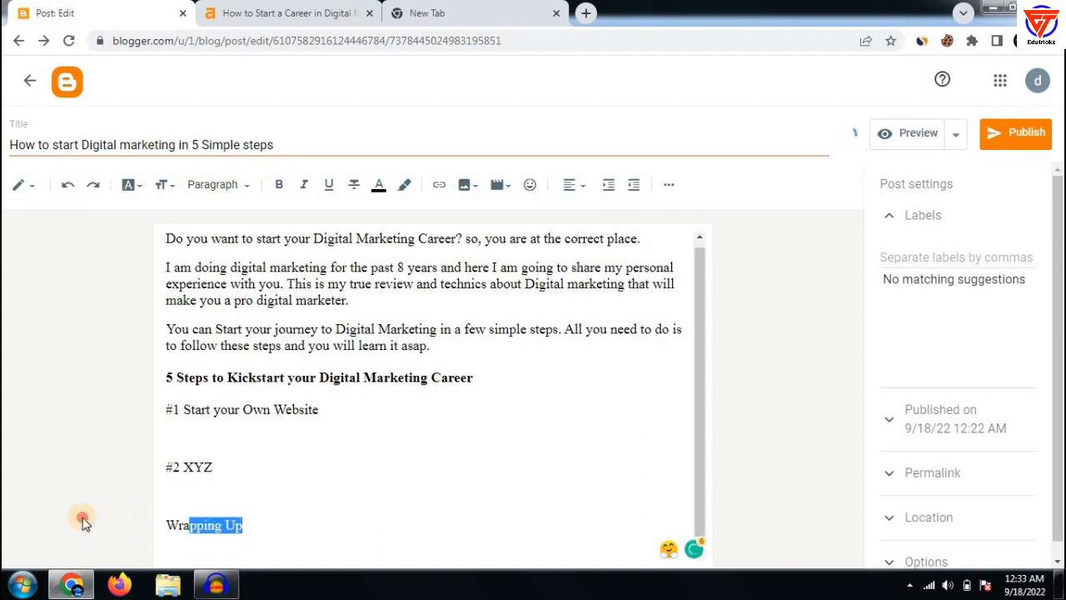
pyautogui.click(256, 546)
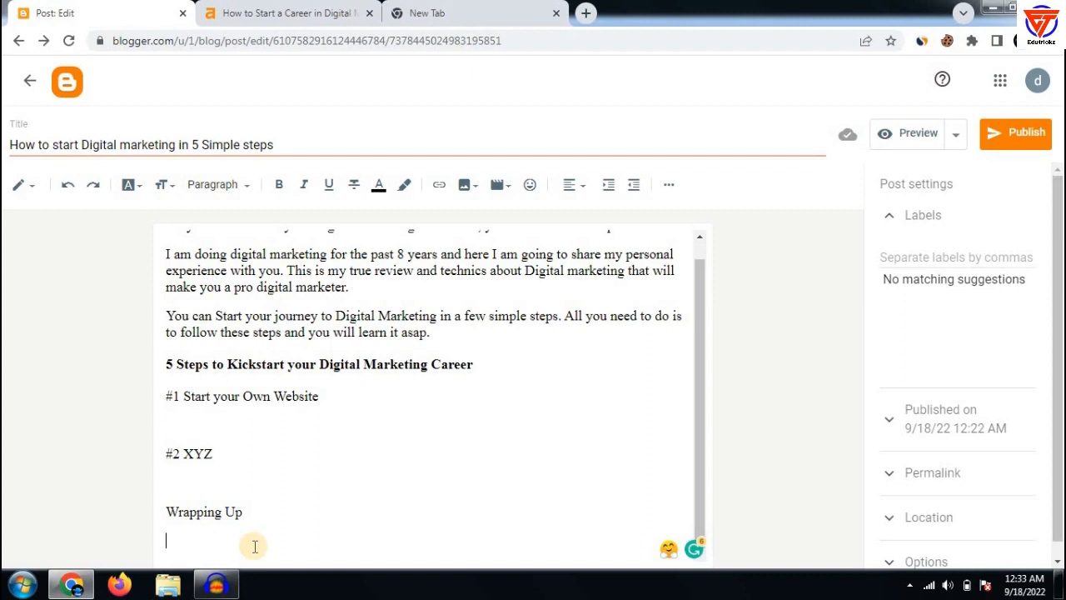
# Write the closing paragraph under "Wrapping Up", from "Thats all the basic steps that you need to follow" through "do not want you to do in yours.".
pyautogui.write('Thats all the basic steps that you need to follow to become a pro Digital Marketer. ')
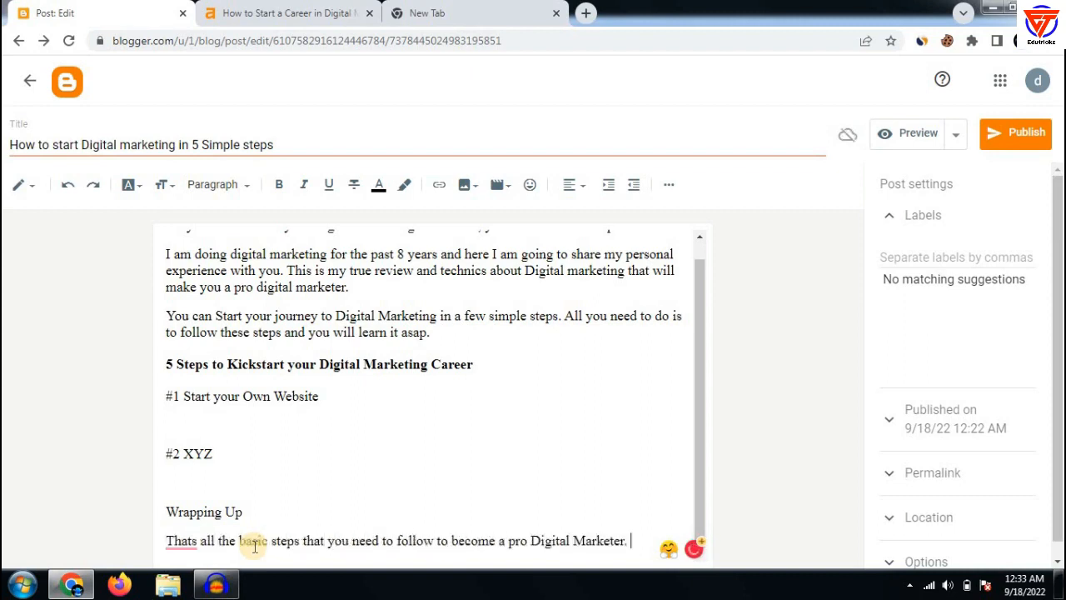
pyautogui.write('There are several ups and down')
pyautogui.doubleClick(648, 539)
pyautogui.write('In my Digital marketing career I Faced several problems and ')
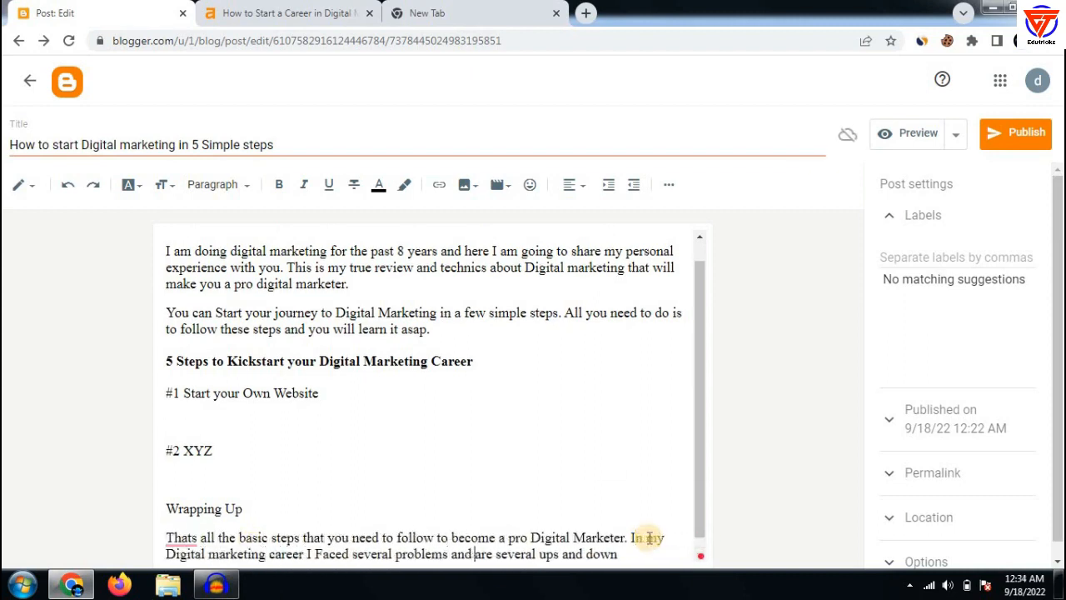
pyautogui.write('did many mistakes that regarated me a lot. So, I do not want you to do these all. Here are the mistakes that I did in my digital marketing career that I do not want you to do in yours')
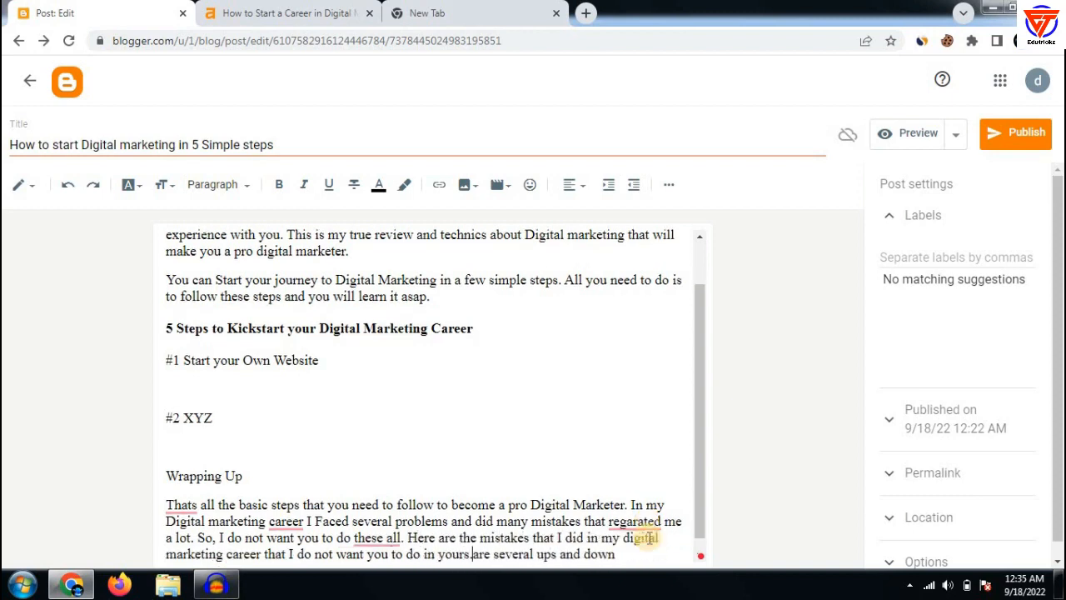
pyautogui.hotkey('shift', 'End')
pyautogui.write('.')
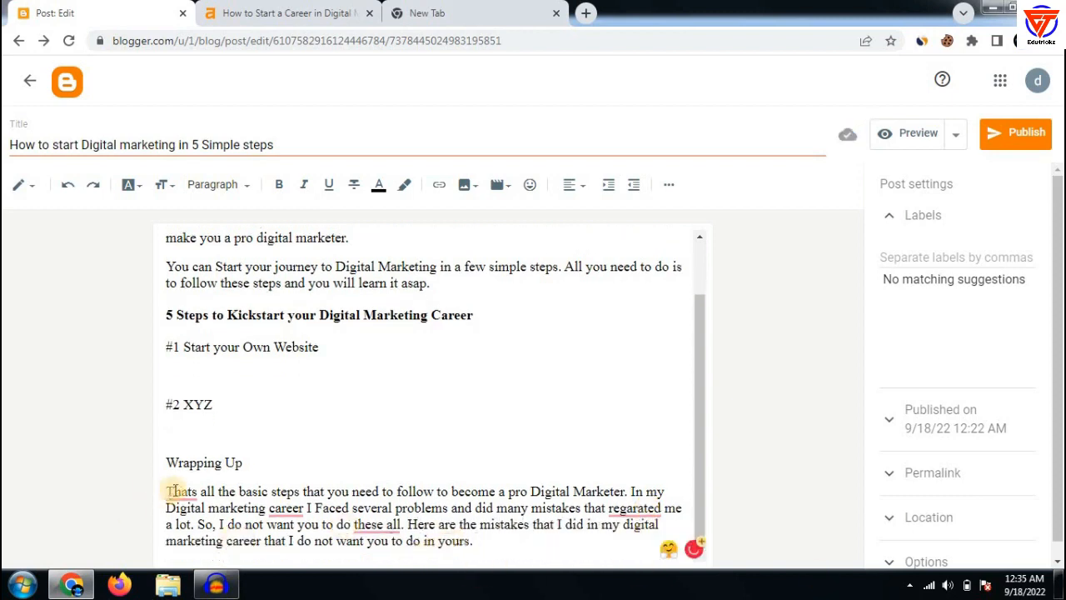
# Apply the Grammarly corrections "That's", a comma after "career", and "this all" in the closing paragraph.
pyautogui.moveTo(179, 492)
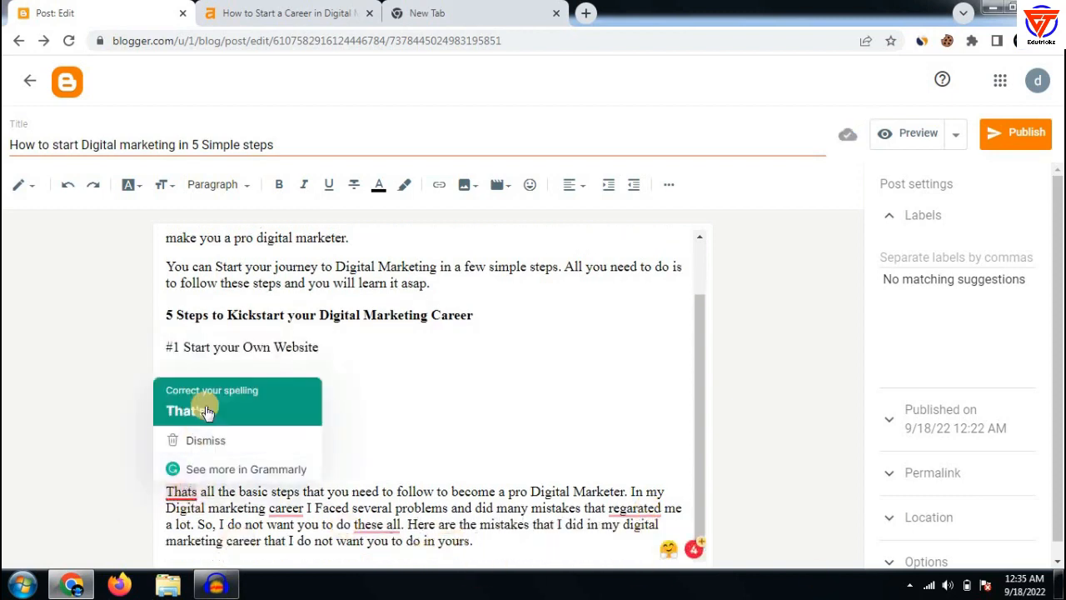
pyautogui.click(208, 411)
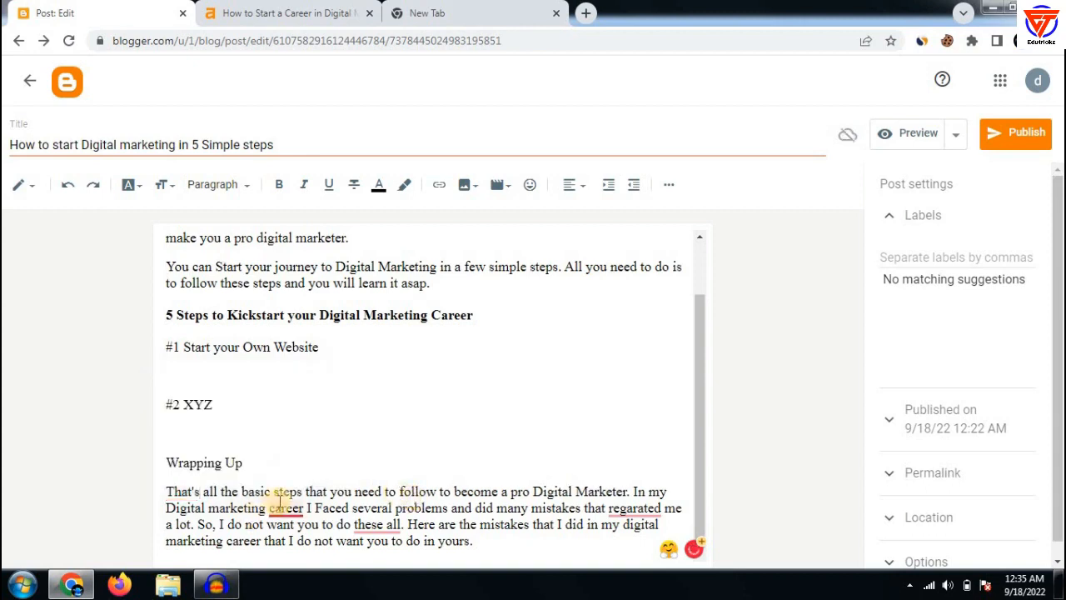
pyautogui.moveTo(283, 504)
pyautogui.click(306, 431)
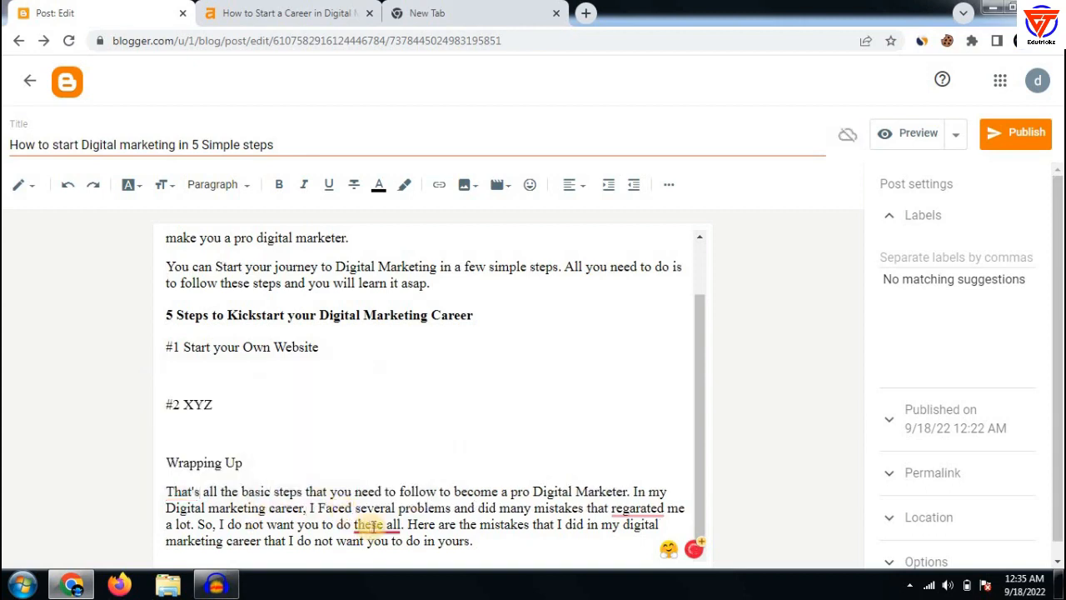
pyautogui.moveTo(371, 524)
pyautogui.click(375, 442)
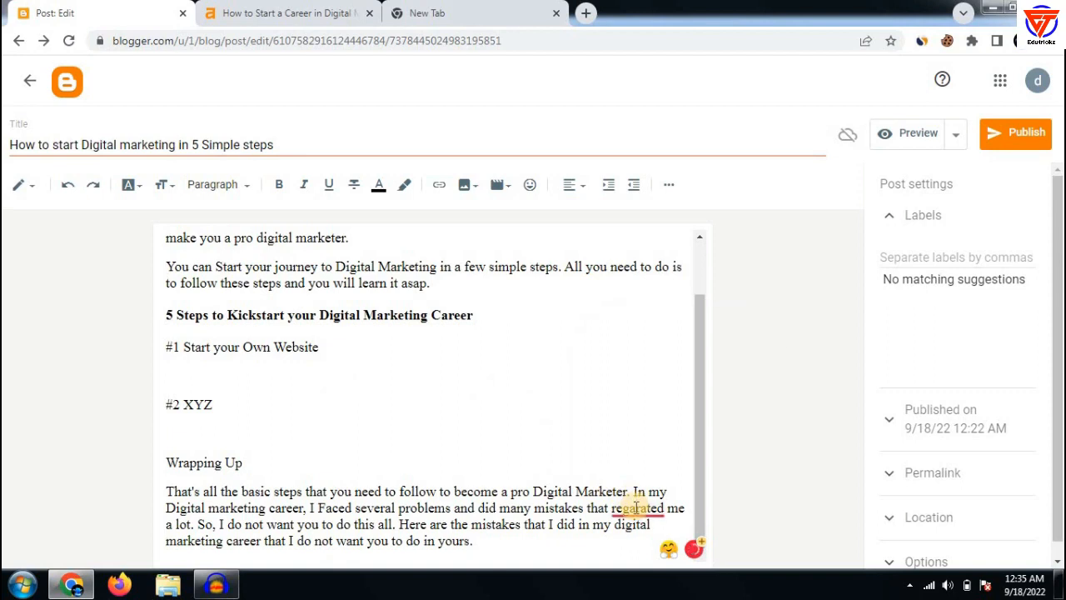
# Replace the misspelled word after "many mistakes that" in the closing paragraph with "regarded", and review the paragraph by highlighting it.
pyautogui.moveTo(636, 507)
pyautogui.click(616, 342)
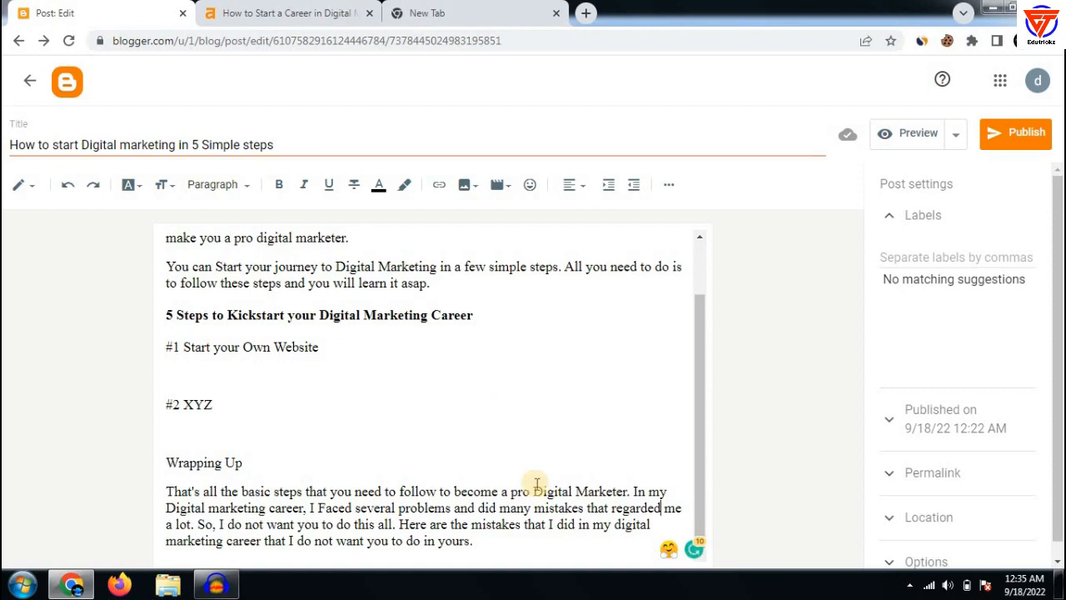
pyautogui.moveTo(521, 542); pyautogui.dragTo(150, 479)
pyautogui.click(279, 475)
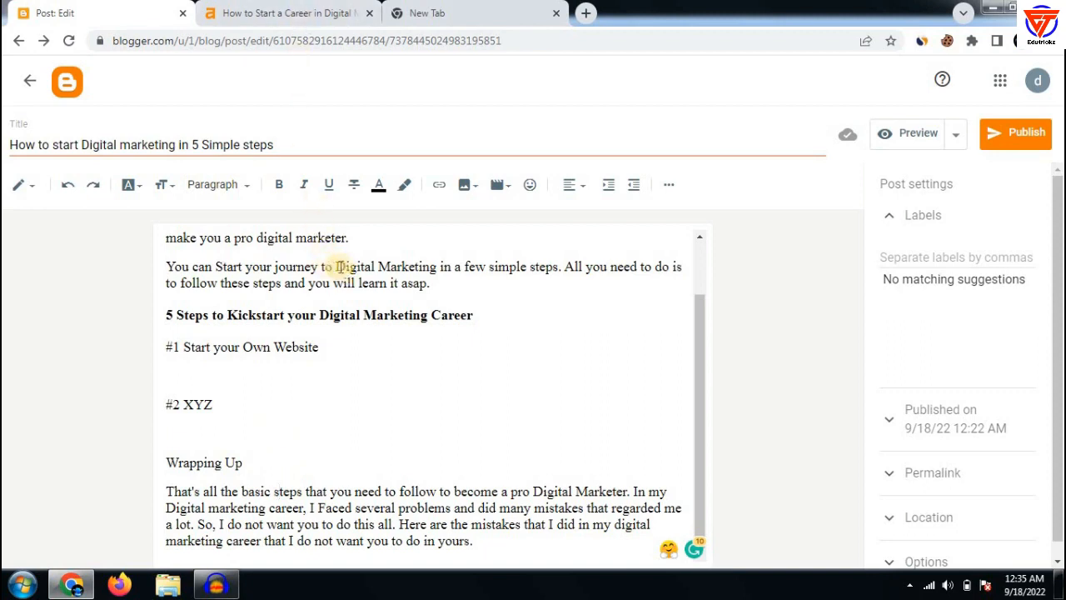
# Examine the wording of the last introduction paragraph by highlighting the phrase "Digital Marketing" and the text following it.
pyautogui.moveTo(337, 267); pyautogui.dragTo(436, 268)
pyautogui.click(430, 315)
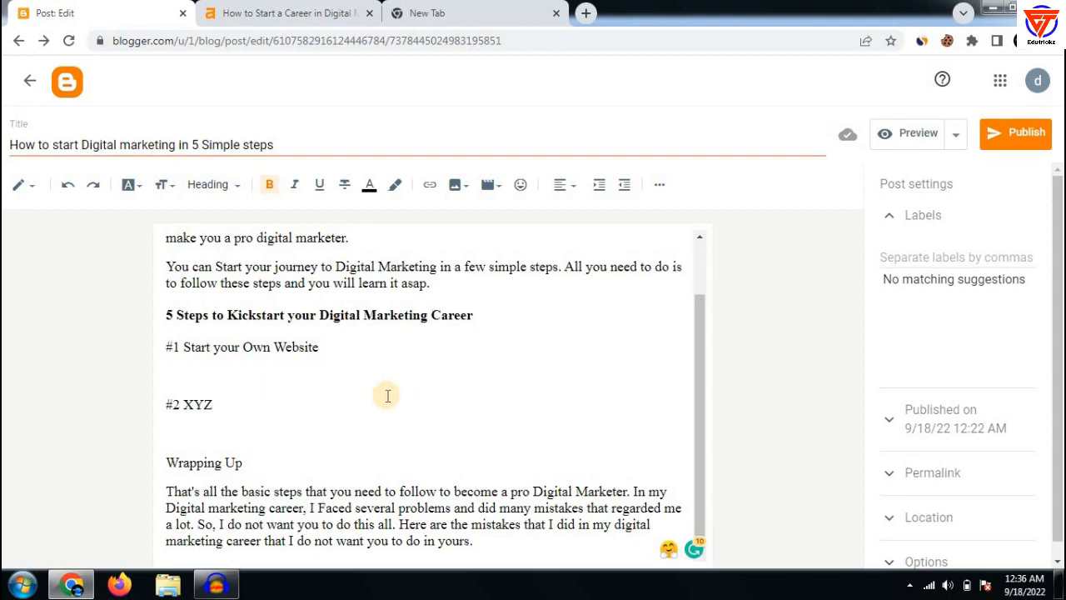
pyautogui.moveTo(324, 266); pyautogui.dragTo(462, 281)
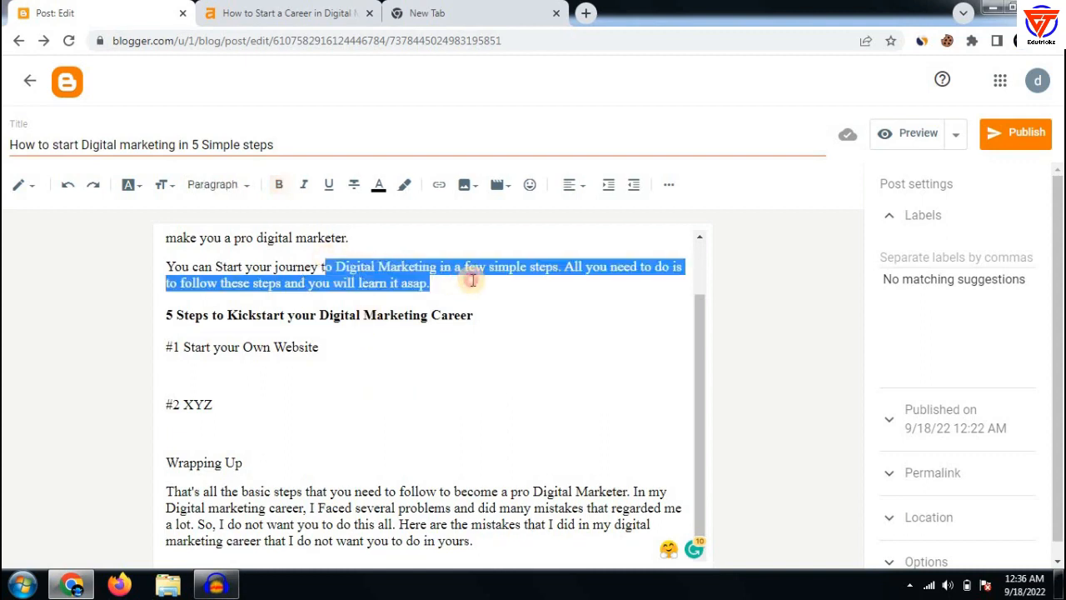
pyautogui.click(458, 281)
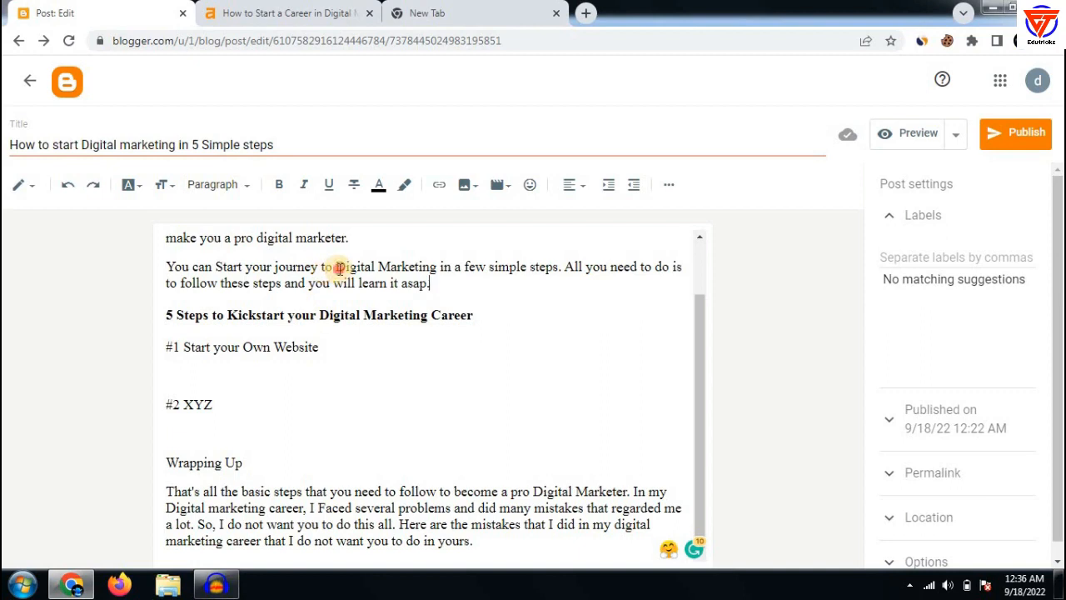
pyautogui.moveTo(336, 268); pyautogui.dragTo(435, 268)
pyautogui.click(442, 280)
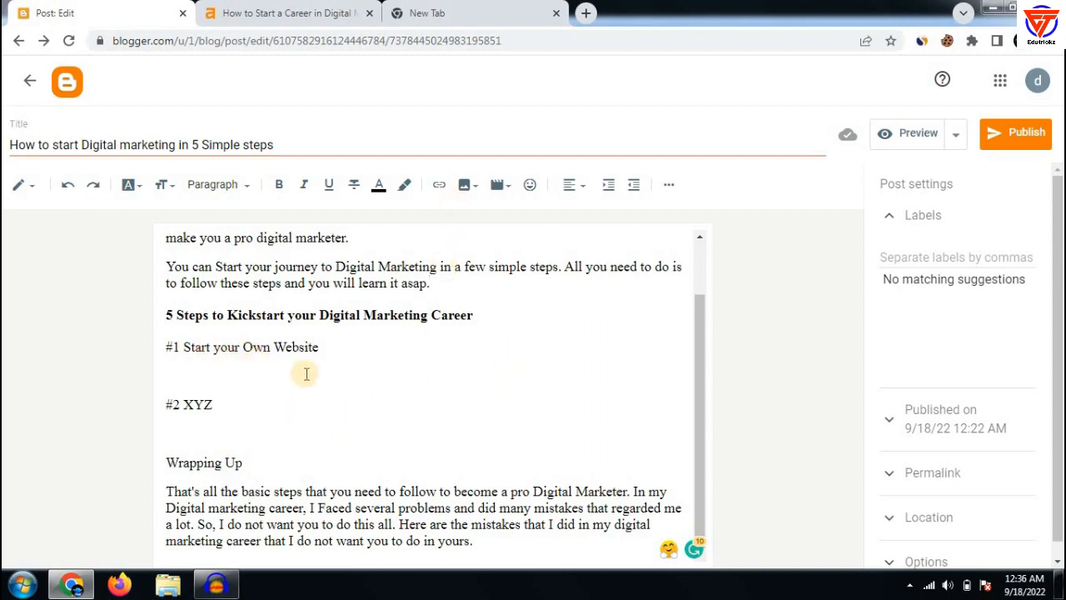
# Add a line reading "Blogger" directly below "#1 Start your Own Website".
pyautogui.moveTo(184, 346); pyautogui.dragTo(321, 347)
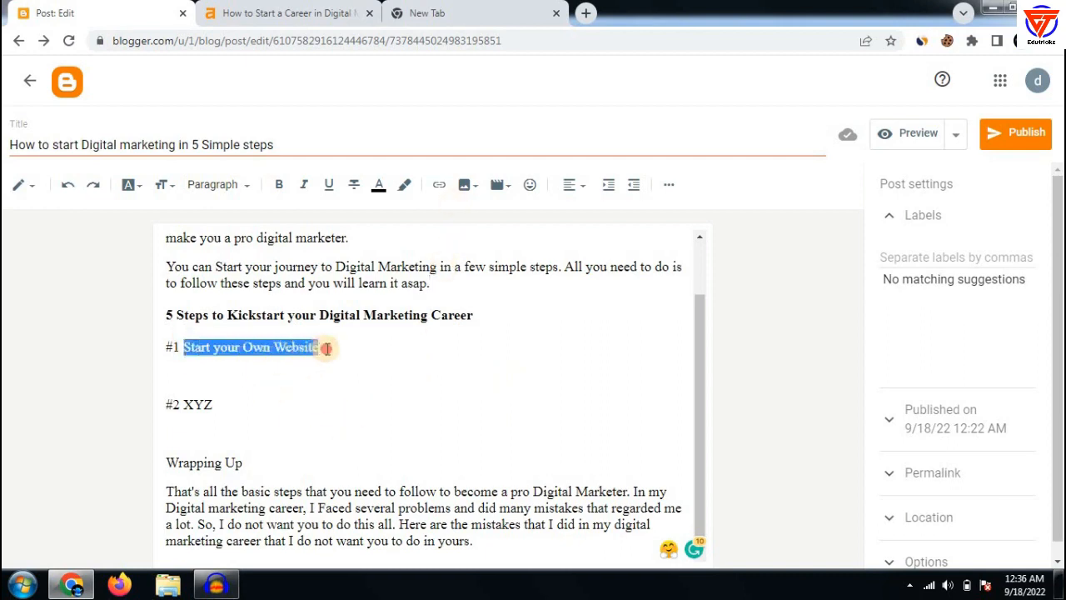
pyautogui.click(319, 347)
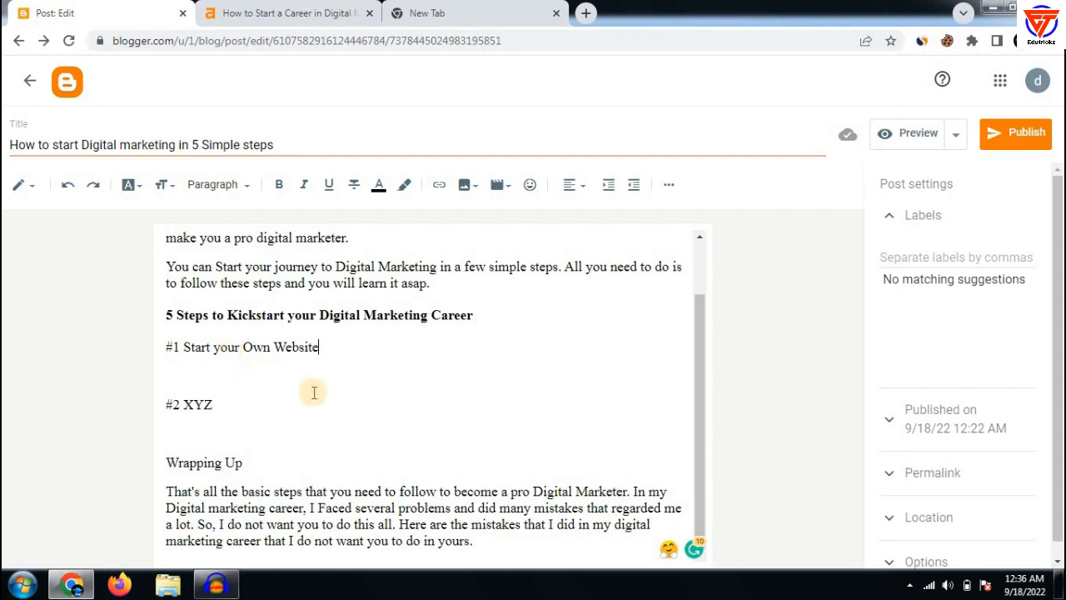
pyautogui.press('Return')
pyautogui.write('Blogger')
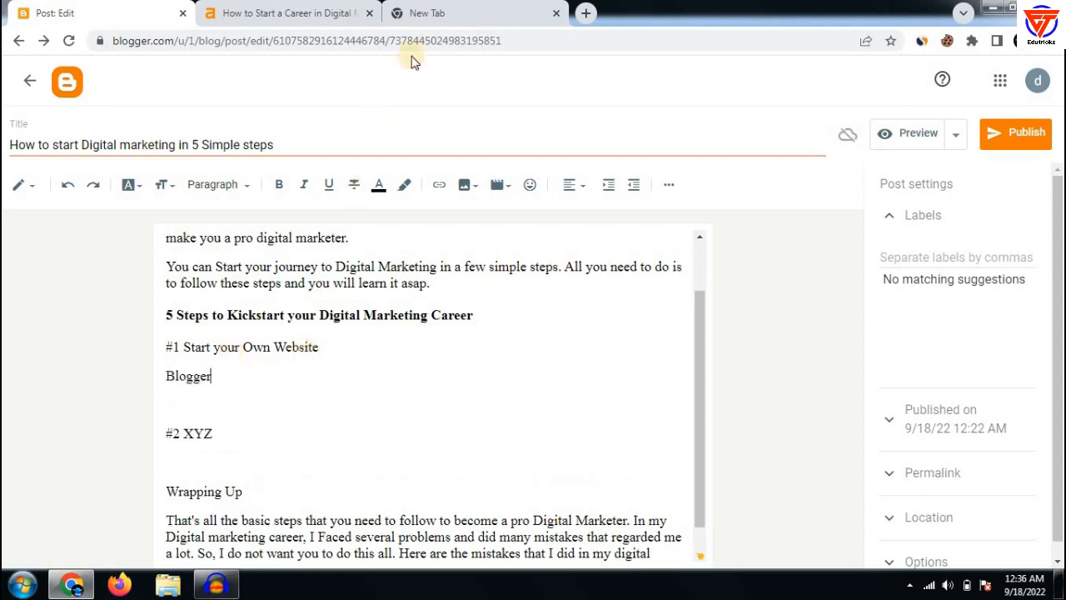
# Search Google for "blogger" in the empty browser tab and open the Wikipedia article "Blogger (service)".
pyautogui.click(425, 14)
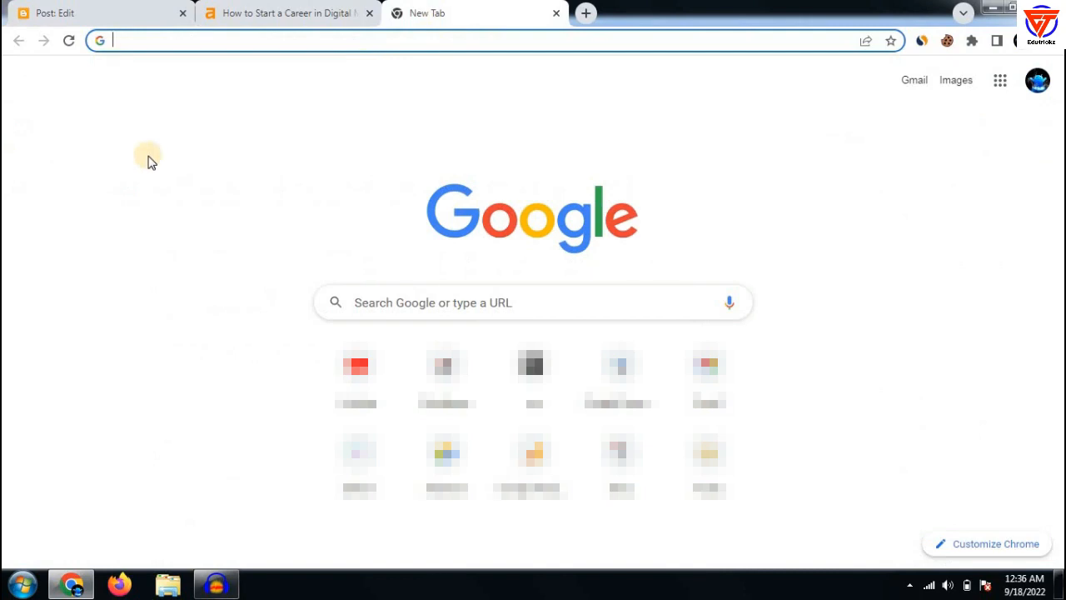
pyautogui.write('blogger')
pyautogui.press('Return')
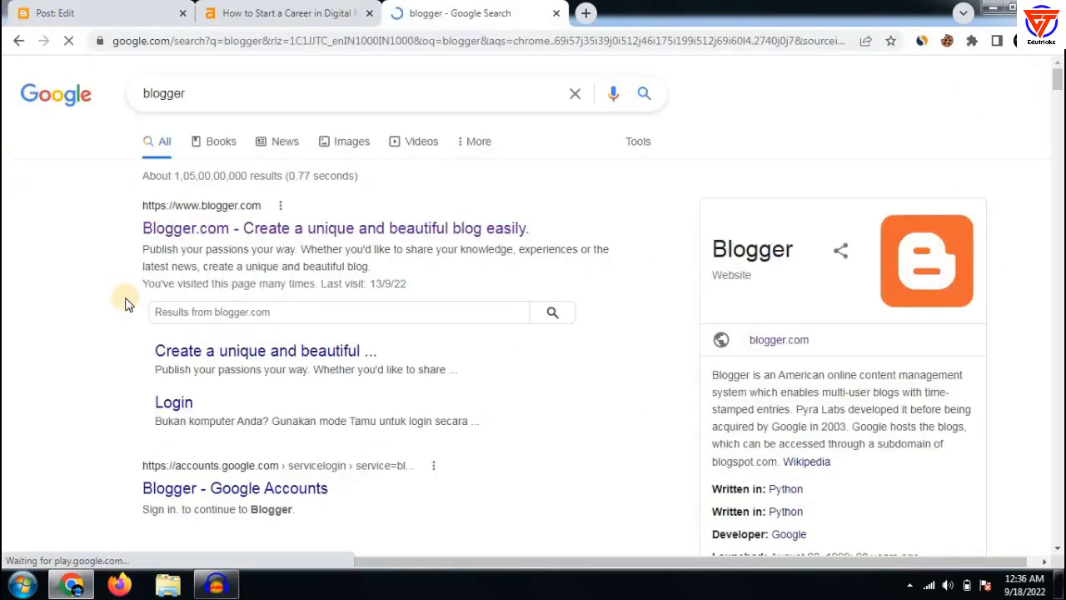
pyautogui.scroll(-1, 218, 354)
pyautogui.scroll(-5, 218, 354)
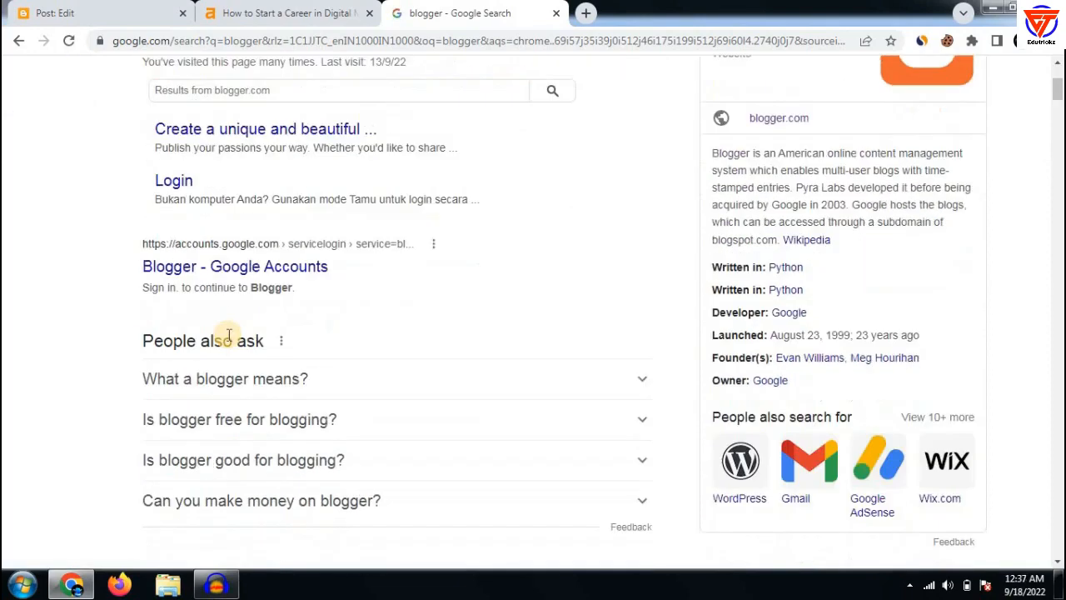
pyautogui.scroll(-1, 186, 333)
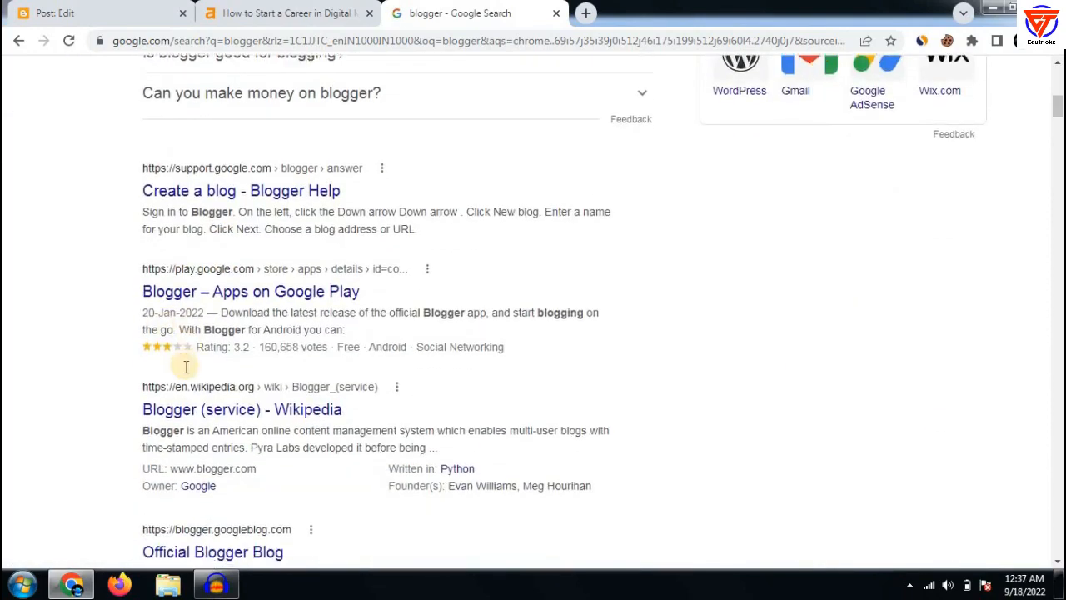
pyautogui.scroll(-1, 175, 342)
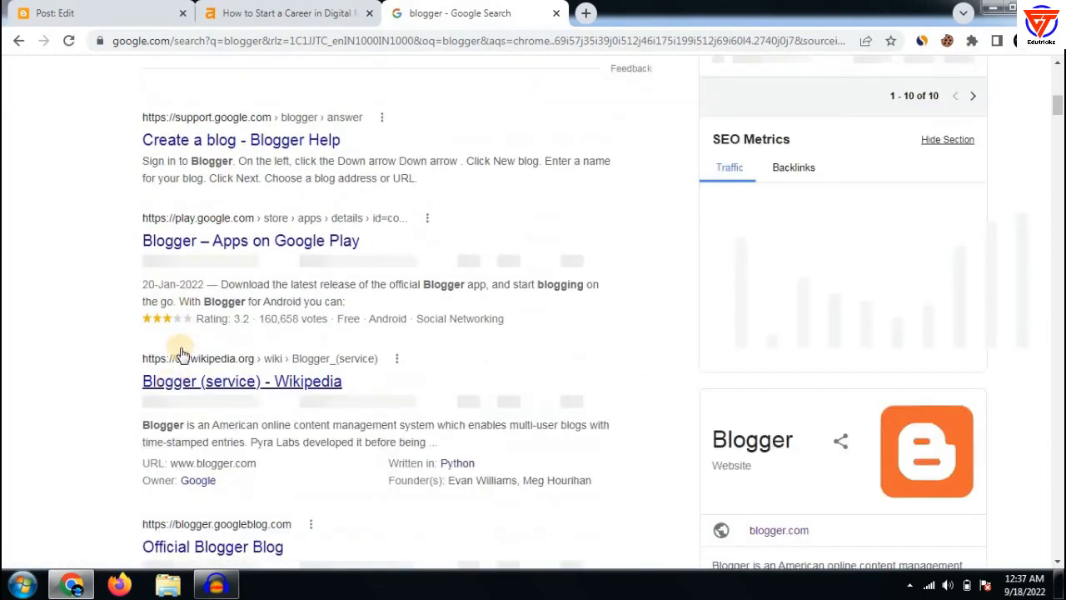
pyautogui.click(232, 390)
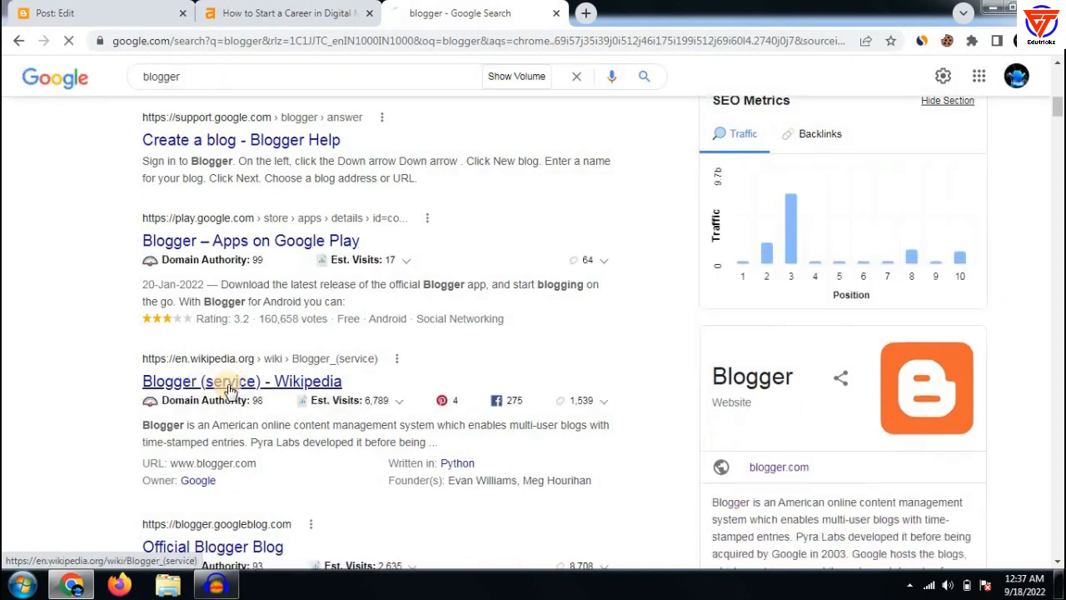
# Copy the web address of the Wikipedia article on Blogger and switch back to the Blogger post editor.
pyautogui.rightClick(329, 44)
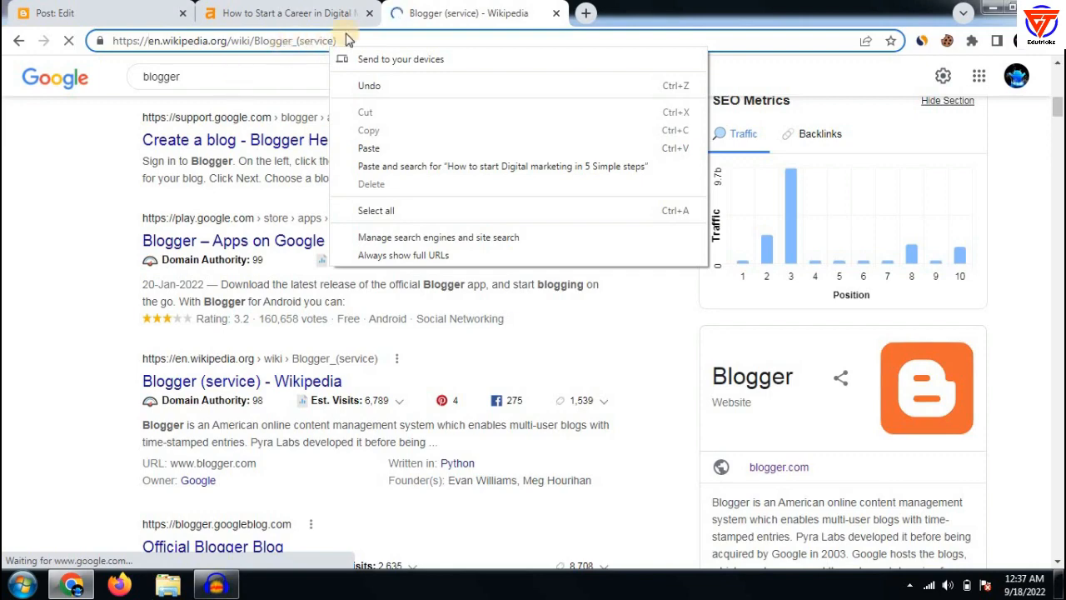
pyautogui.moveTo(362, 40); pyautogui.dragTo(231, 40)
pyautogui.moveTo(37, 21); pyautogui.dragTo(39, 22)
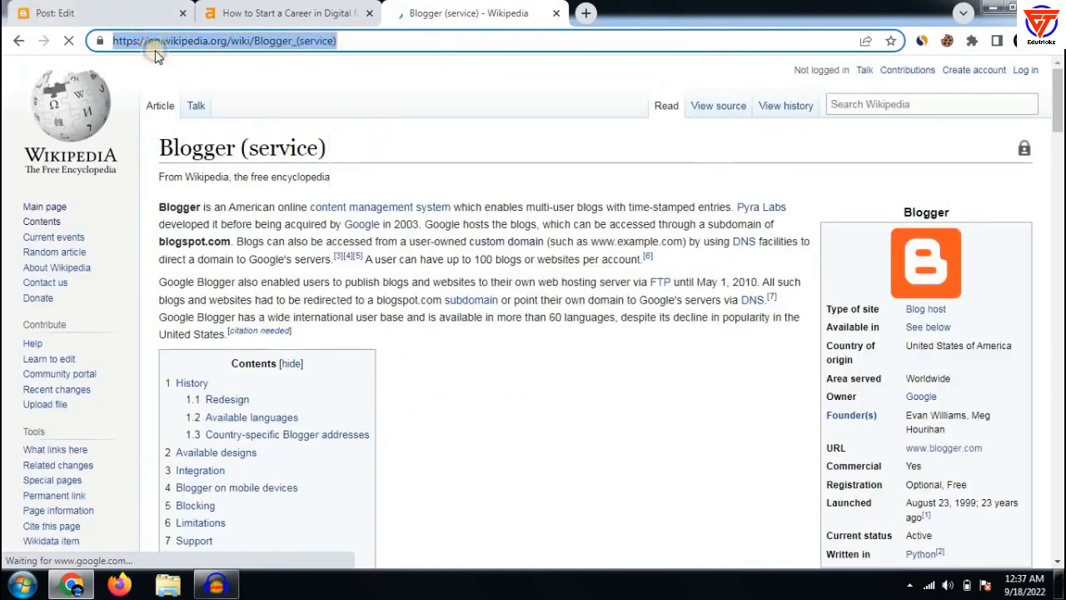
pyautogui.rightClick(154, 42)
pyautogui.click(178, 126)
pyautogui.click(109, 10)
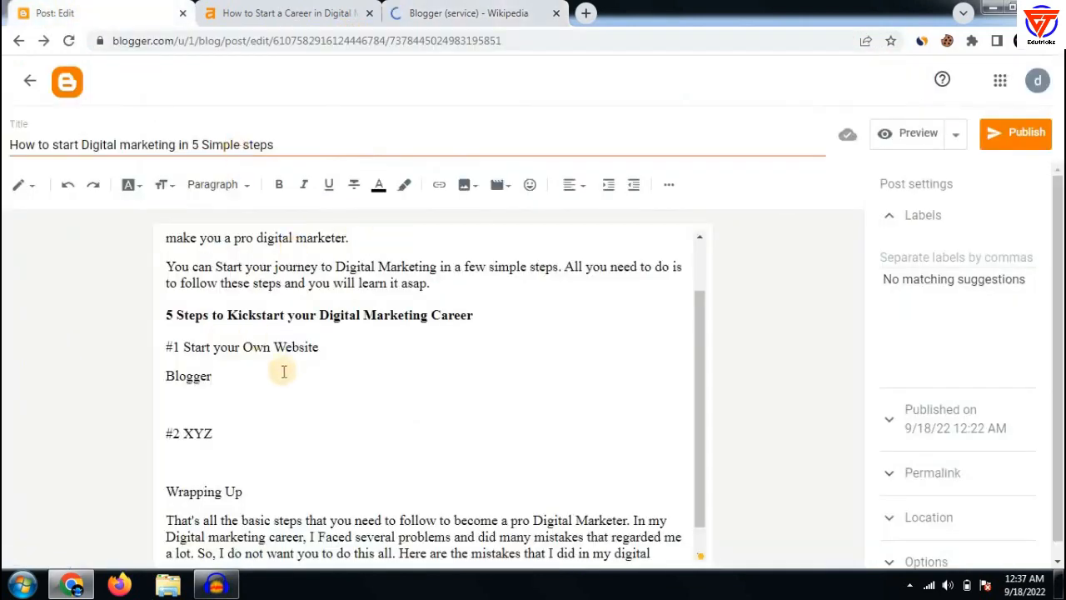
# Link the word "Blogger" under step #1 to the copied Wikipedia address, set to open in a new window.
pyautogui.moveTo(223, 377); pyautogui.dragTo(166, 377)
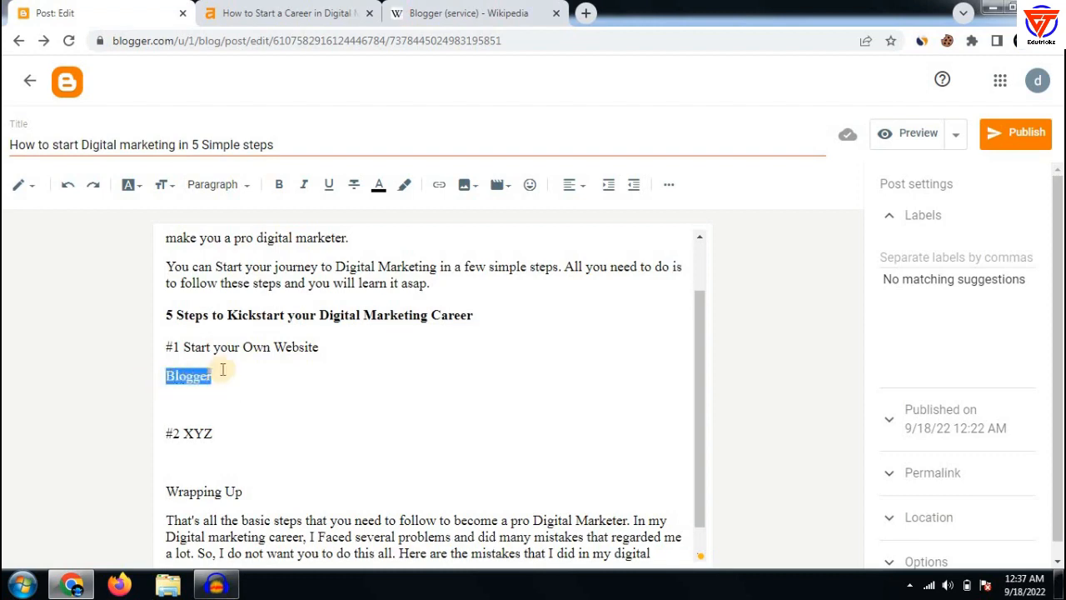
pyautogui.click(439, 190)
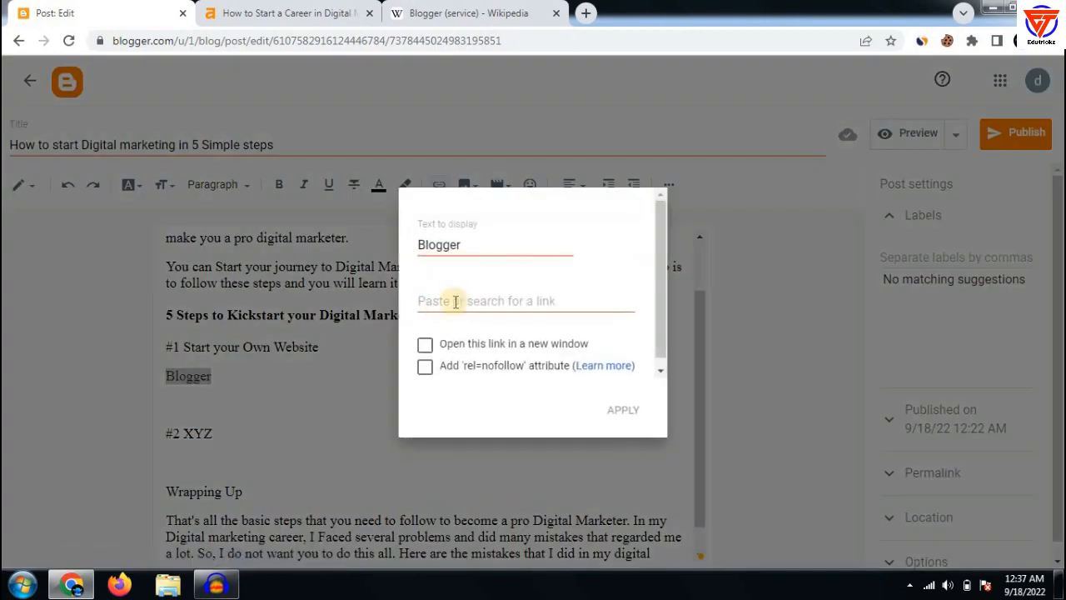
pyautogui.rightClick(455, 304)
pyautogui.click(505, 399)
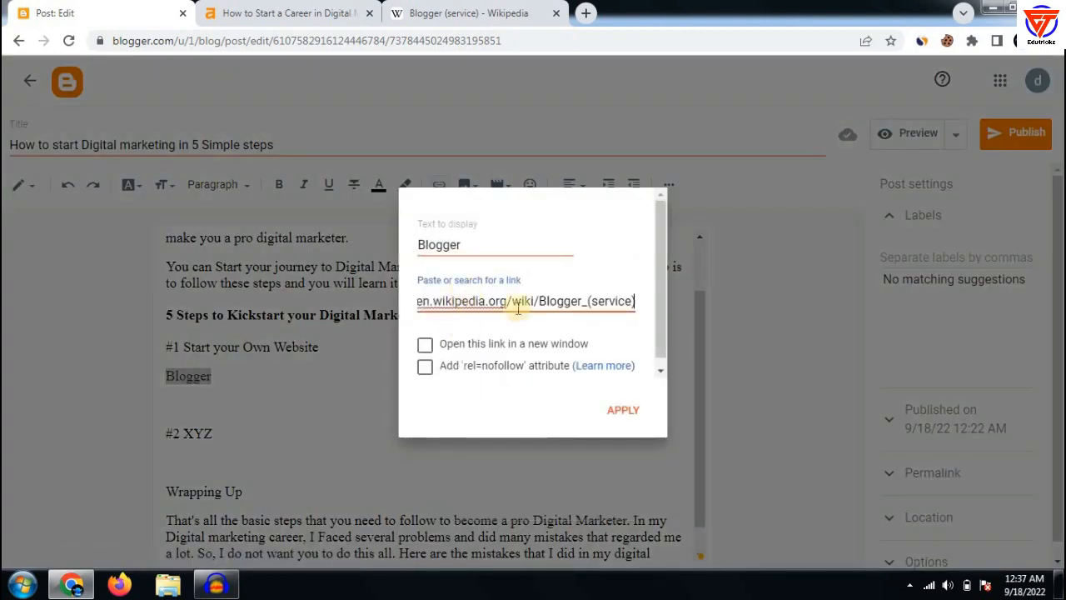
pyautogui.click(425, 344)
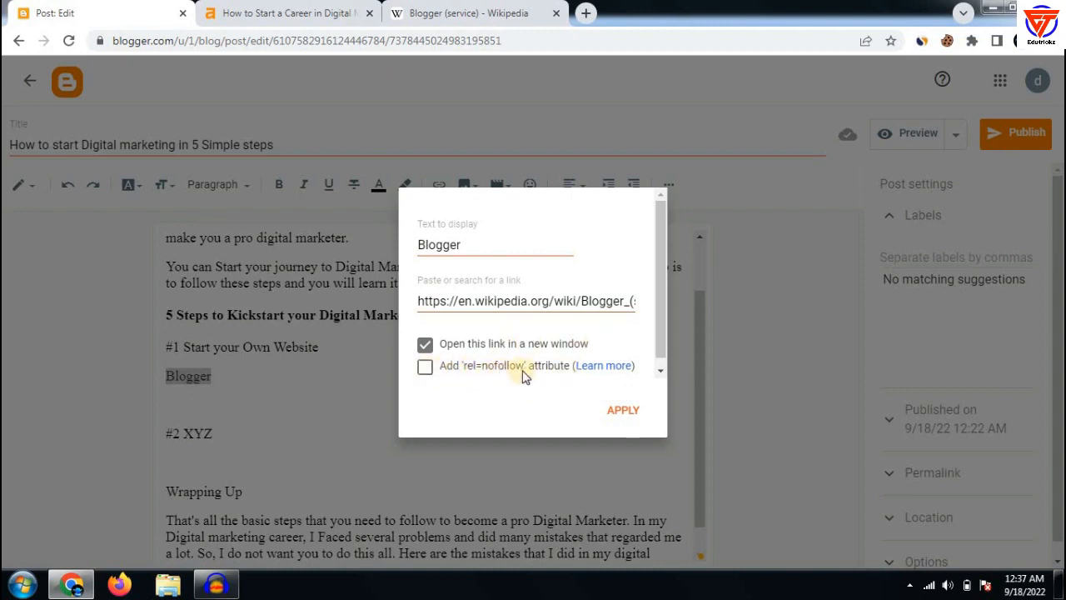
pyautogui.click(617, 412)
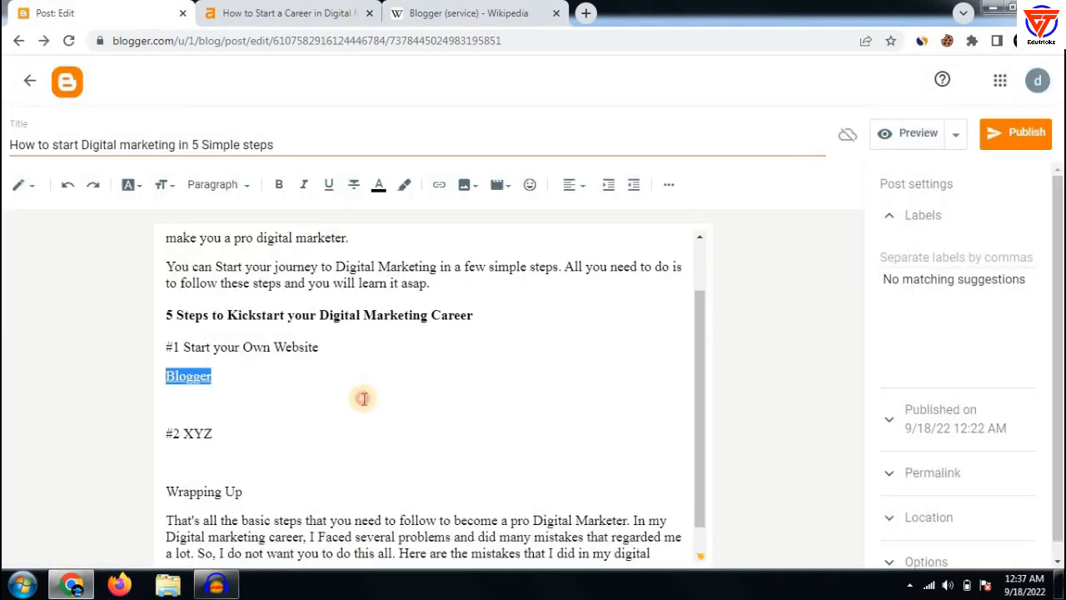
pyautogui.click(363, 398)
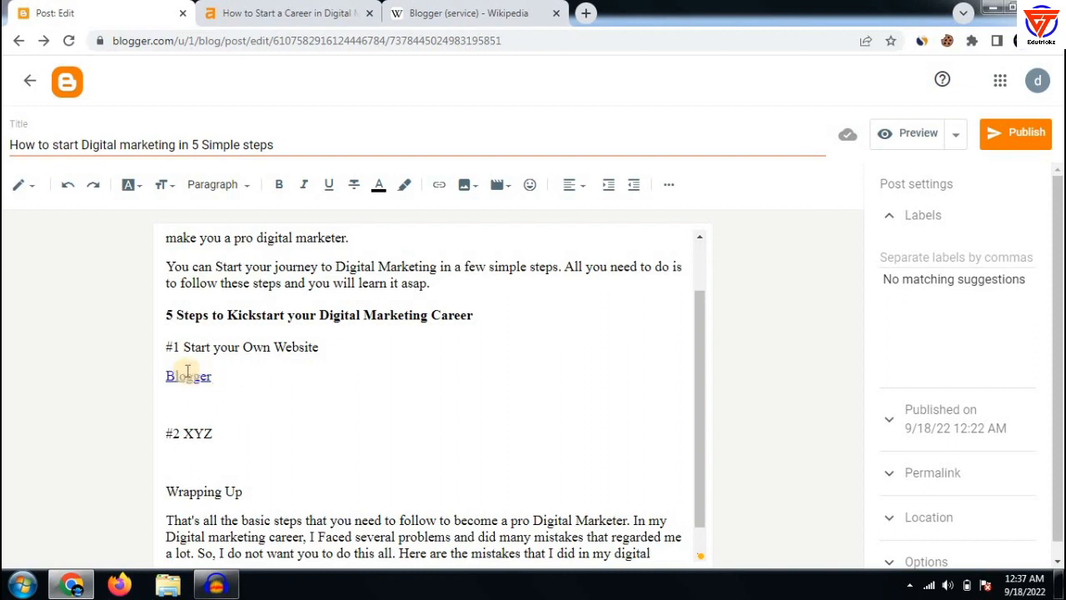
pyautogui.scroll(-1, 231, 414)
pyautogui.scroll(2, 333, 423)
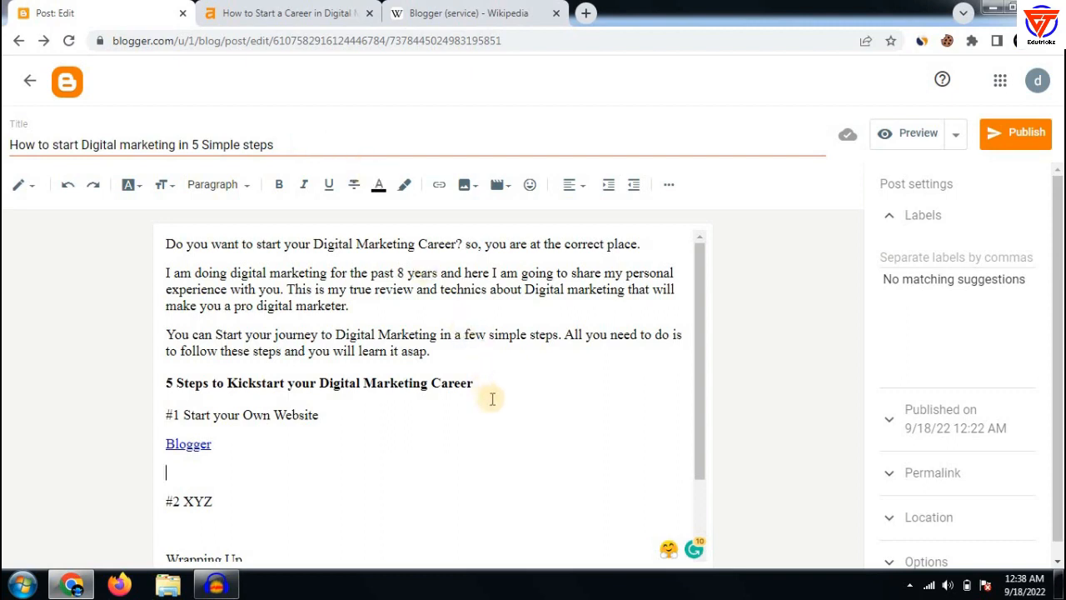
pyautogui.scroll(-2, 486, 495)
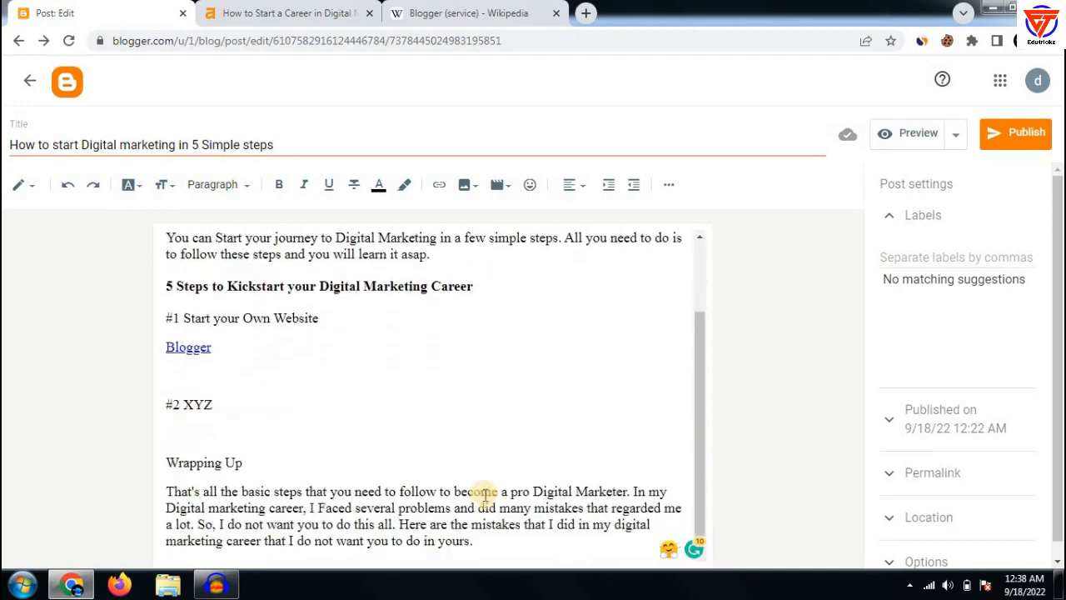
pyautogui.scroll(2, 428, 460)
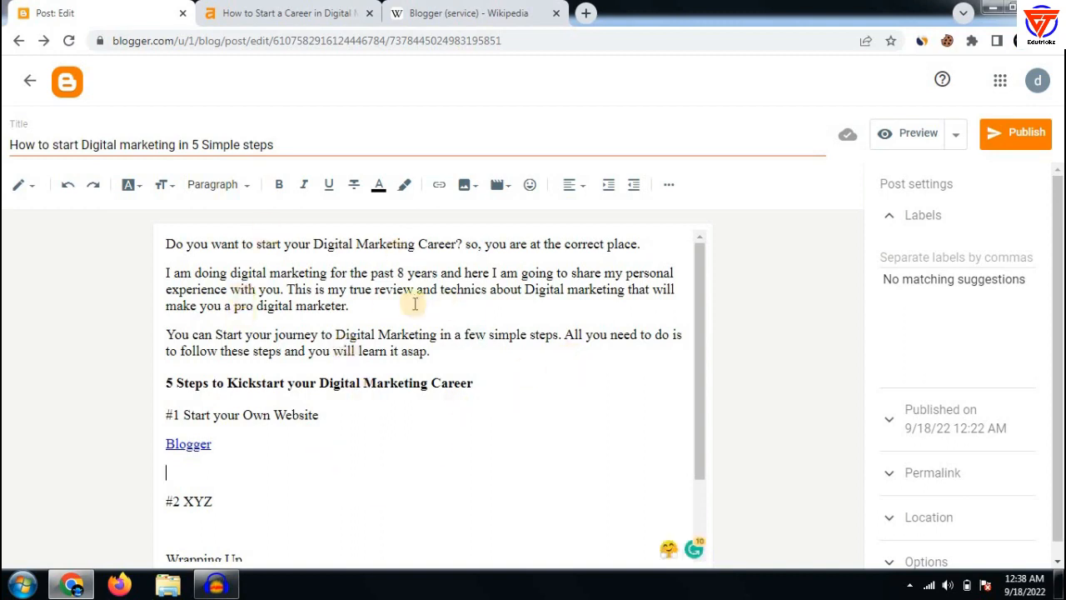
pyautogui.scroll(-1, 452, 347)
pyautogui.scroll(1, 409, 322)
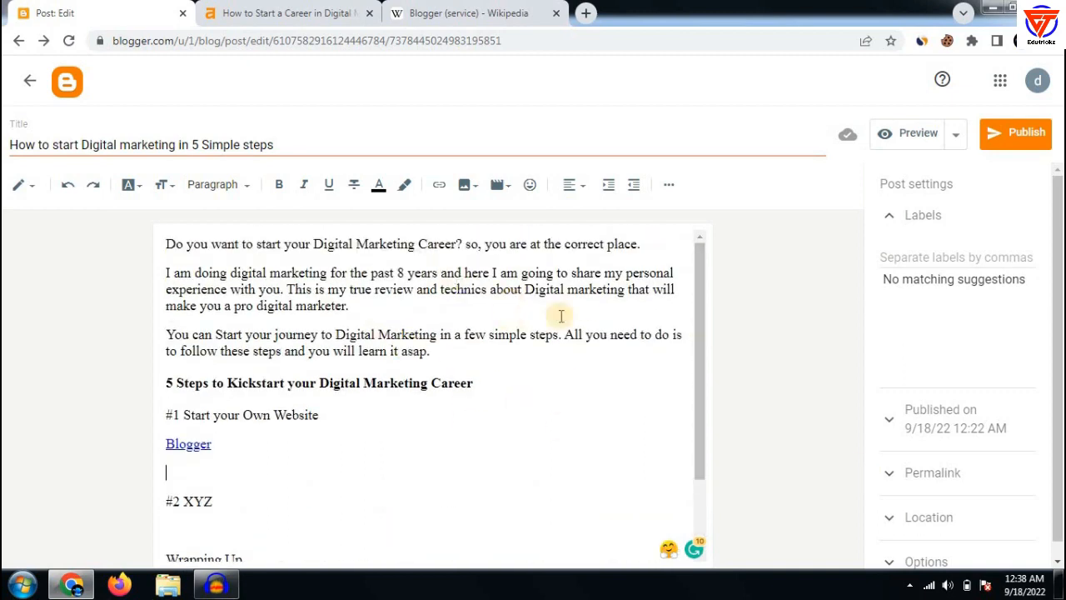
# Add the label "Digital Marketing" to the post.
pyautogui.click(904, 257)
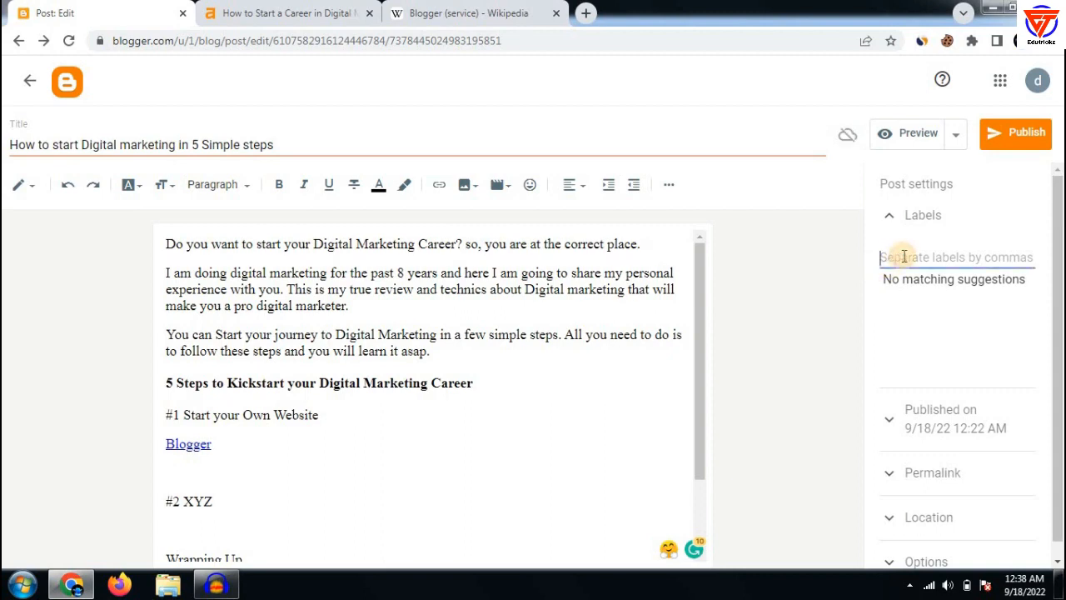
pyautogui.write('D')
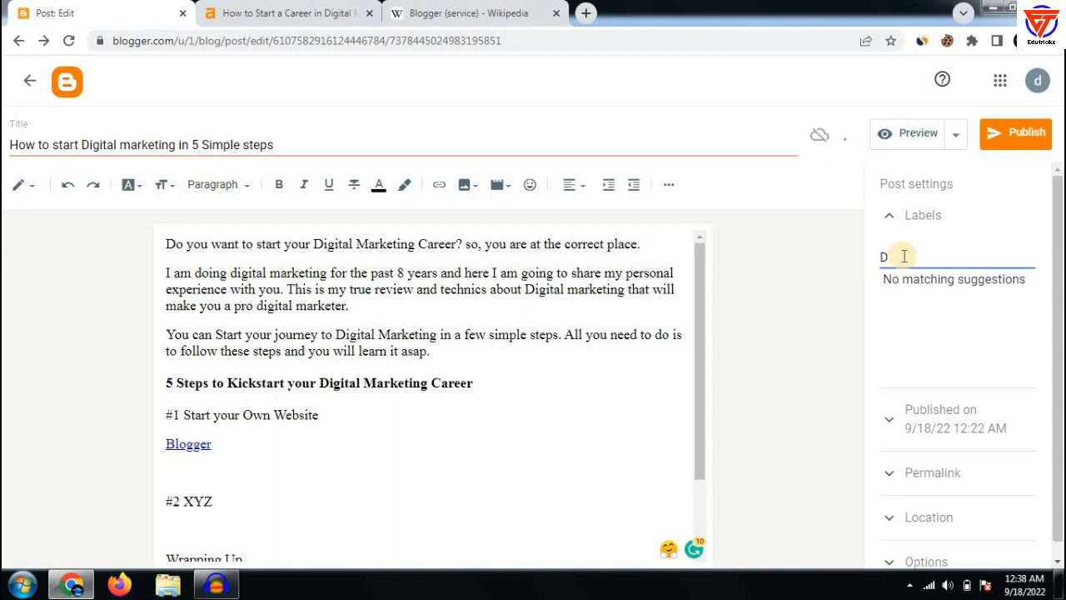
pyautogui.write('igital Marketing')
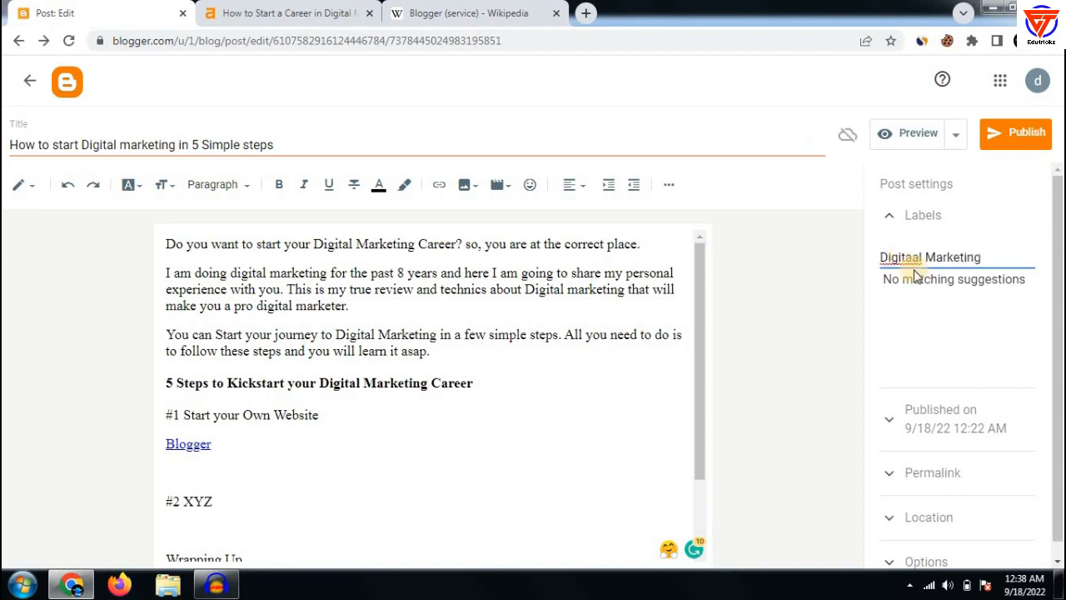
pyautogui.click(940, 231)
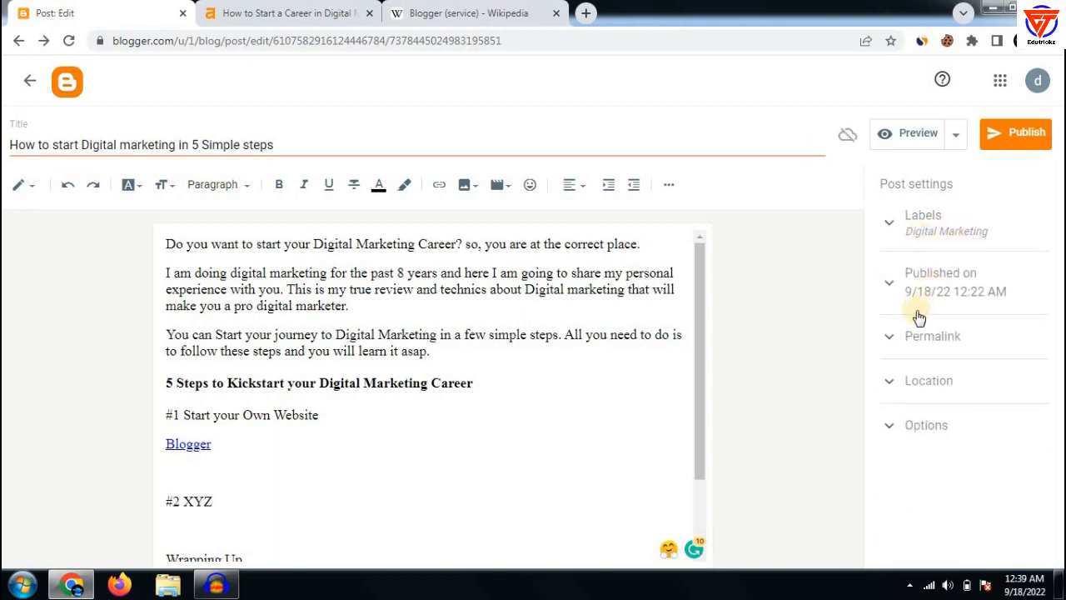
# Switch the post to a custom permalink and fill it with the phrase "Digital Marketing Career" copied from the opening sentence.
pyautogui.click(939, 338)
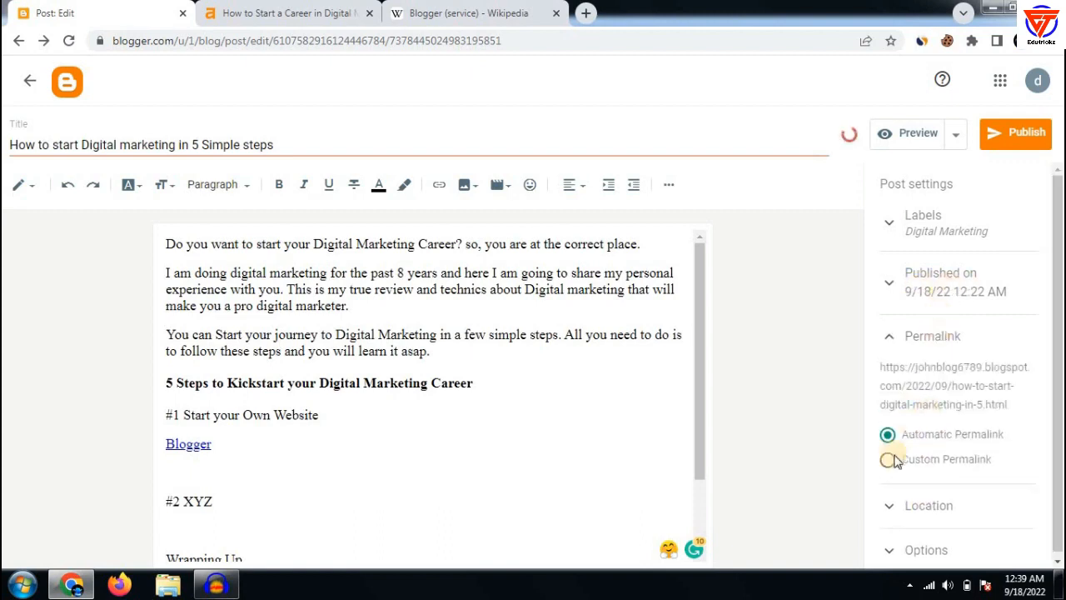
pyautogui.click(888, 461)
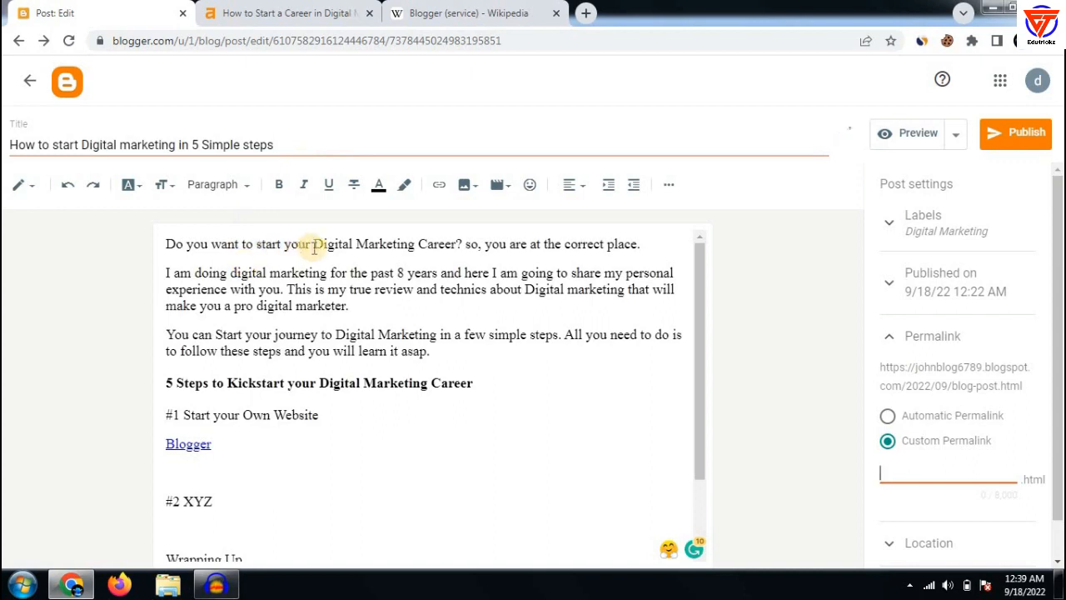
pyautogui.moveTo(314, 243); pyautogui.dragTo(455, 245)
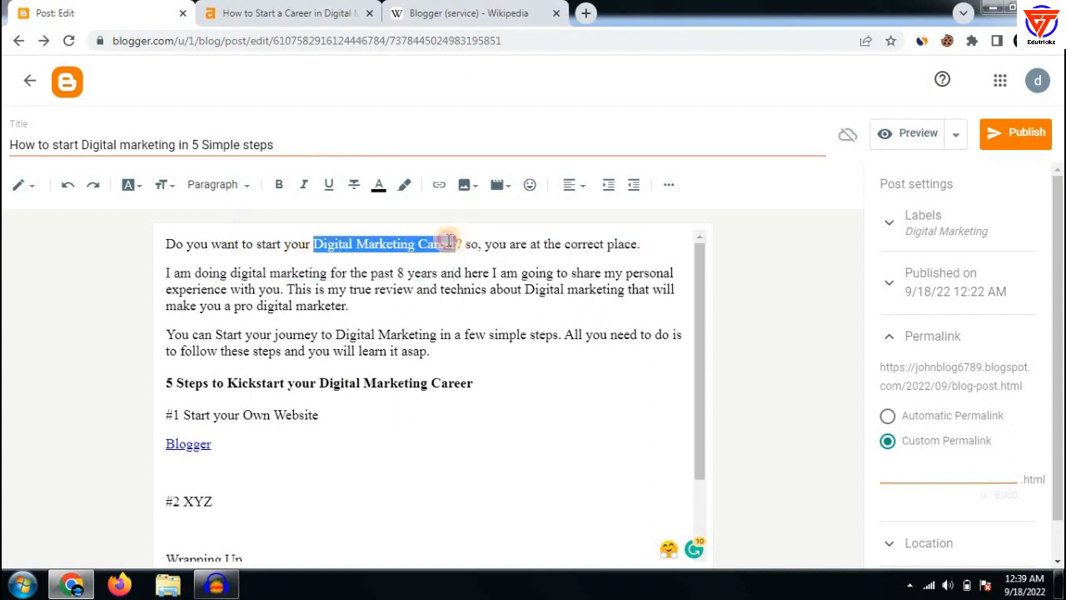
pyautogui.rightClick(461, 257)
pyautogui.click(469, 269)
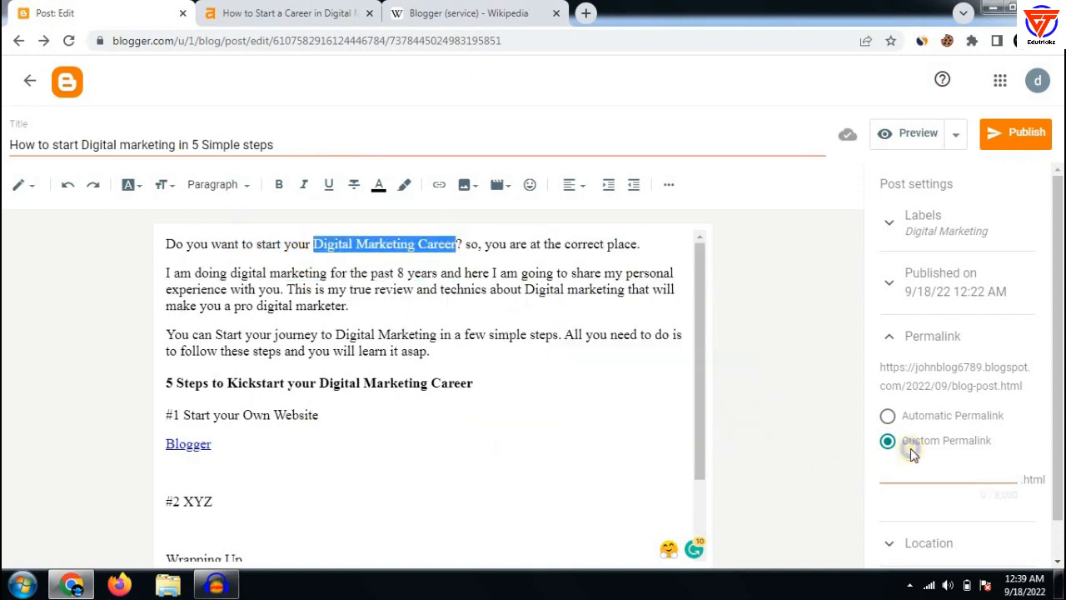
pyautogui.rightClick(886, 473)
pyautogui.click(923, 348)
pyautogui.click(978, 485)
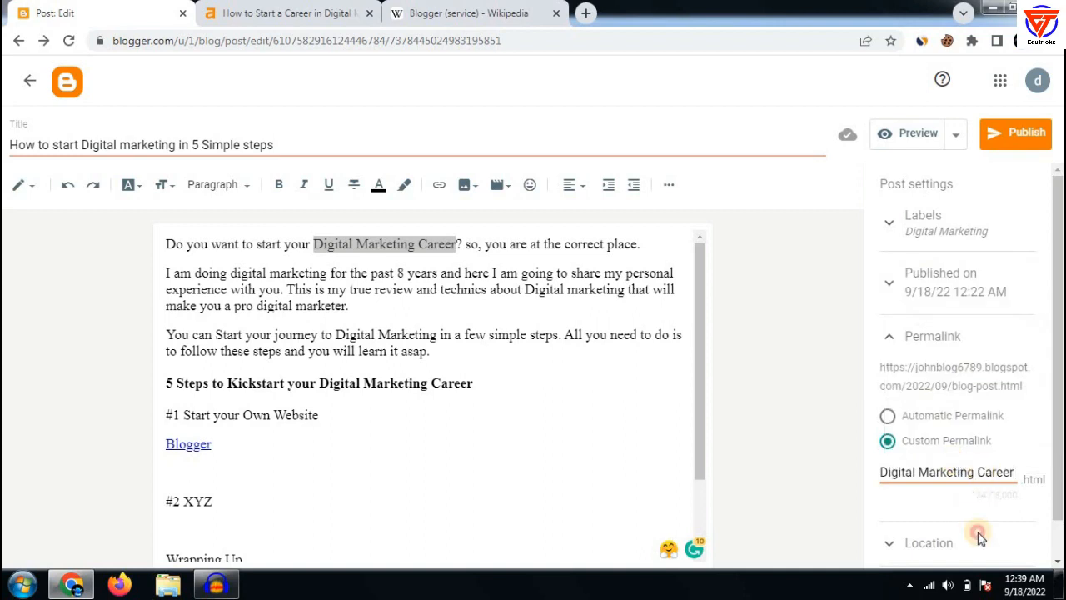
# Replace the spaces in the custom permalink with hyphens to form "Digital-Marketing-Career", and collapse the permalink settings.
pyautogui.write('-')
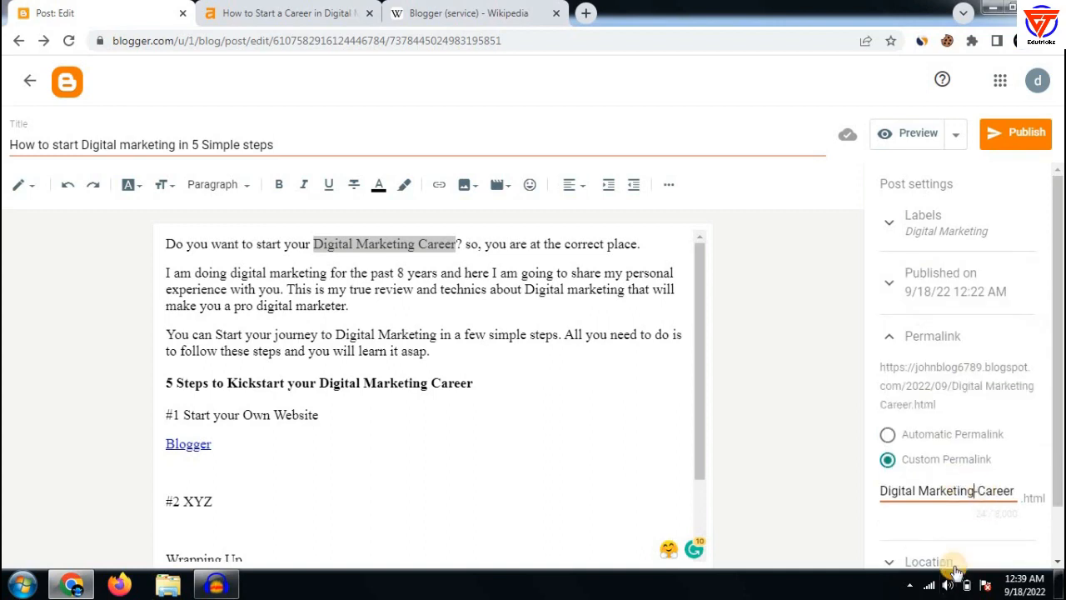
pyautogui.hotkey('ctrl', 'Left')
pyautogui.press('BackSpace')
pyautogui.write('-')
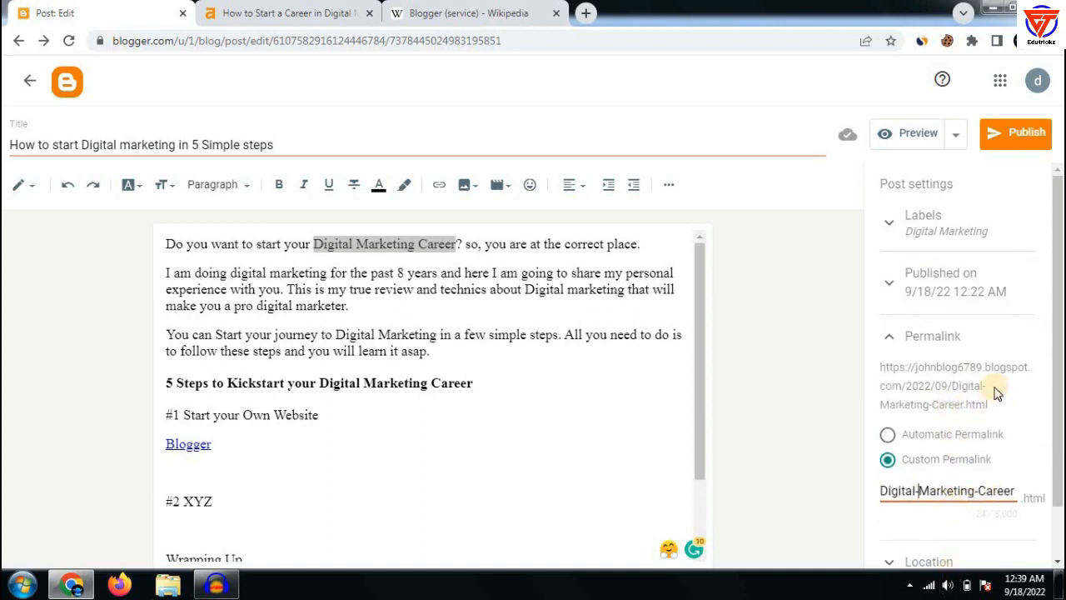
pyautogui.moveTo(995, 407); pyautogui.dragTo(878, 363)
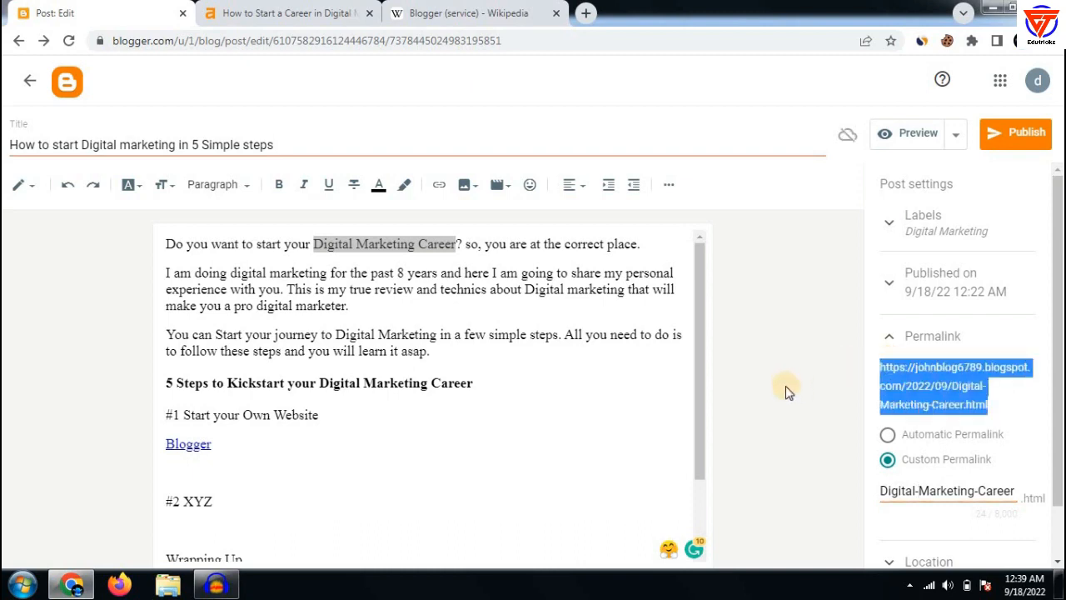
pyautogui.click(937, 336)
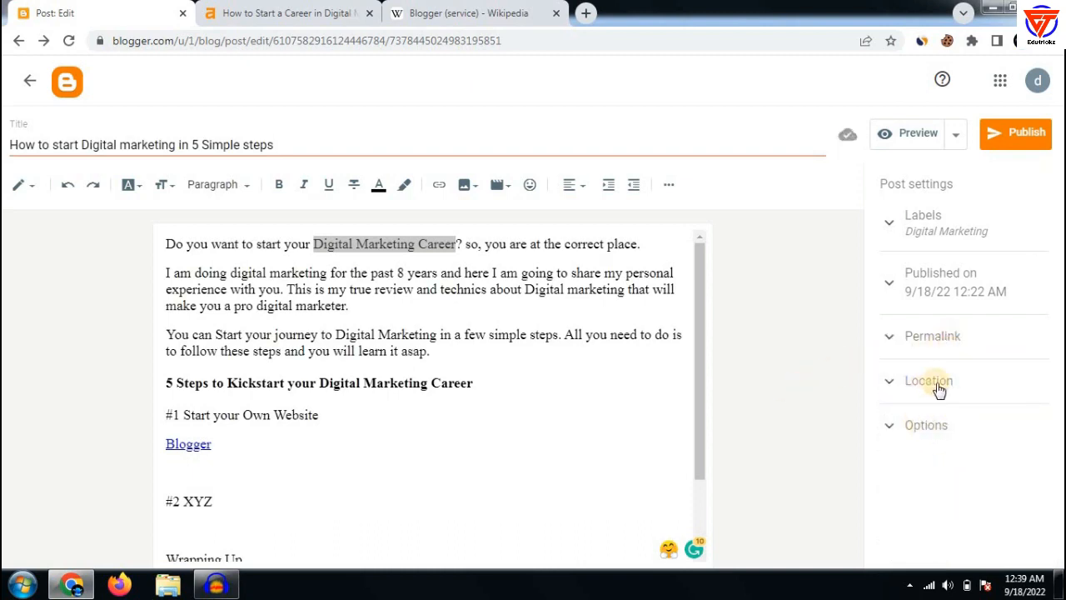
pyautogui.click(937, 384)
pyautogui.click(936, 382)
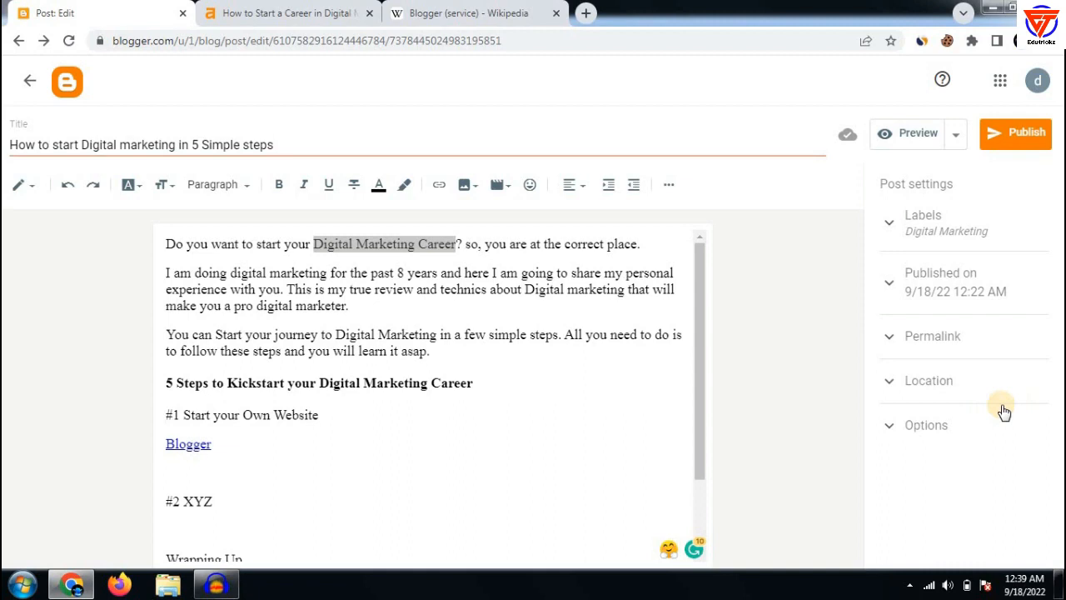
pyautogui.click(951, 429)
pyautogui.click(956, 429)
pyautogui.click(584, 419)
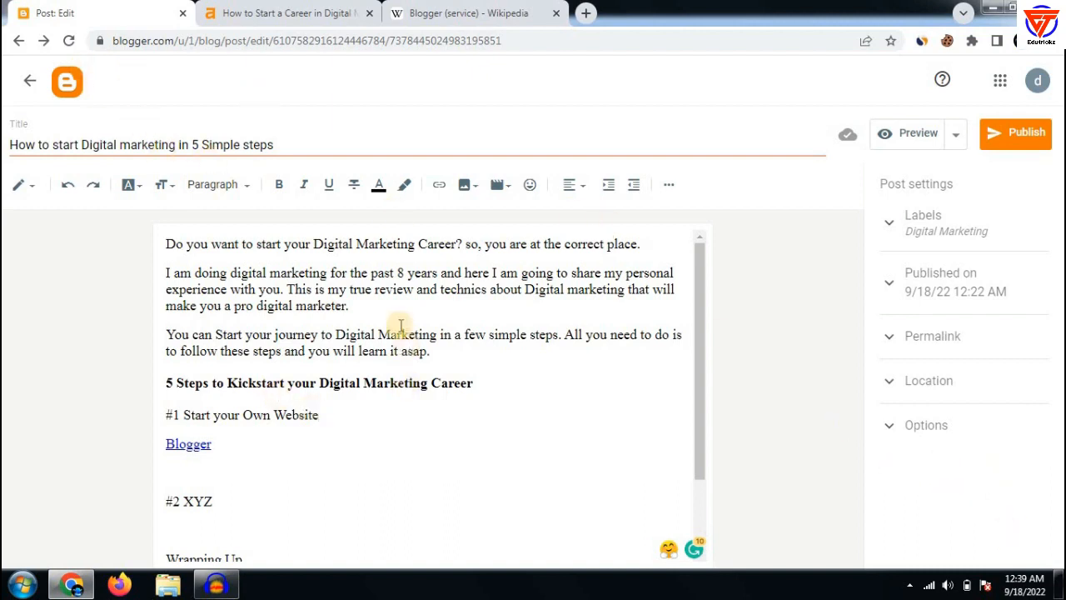
pyautogui.click(515, 337)
pyautogui.scroll(-2, 531, 432)
pyautogui.scroll(2, 525, 436)
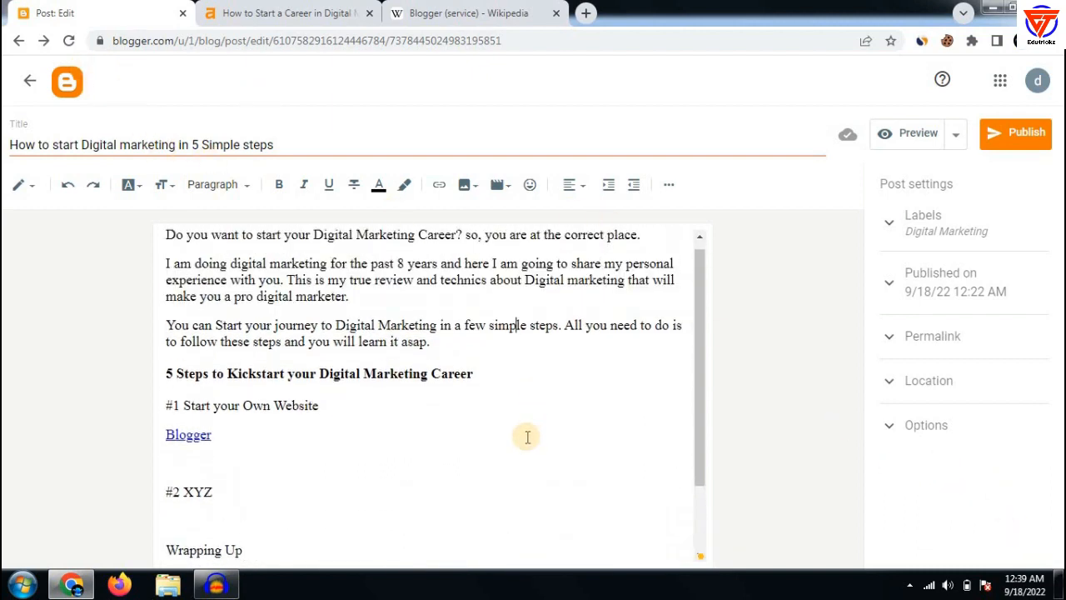
pyautogui.scroll(-3, 525, 436)
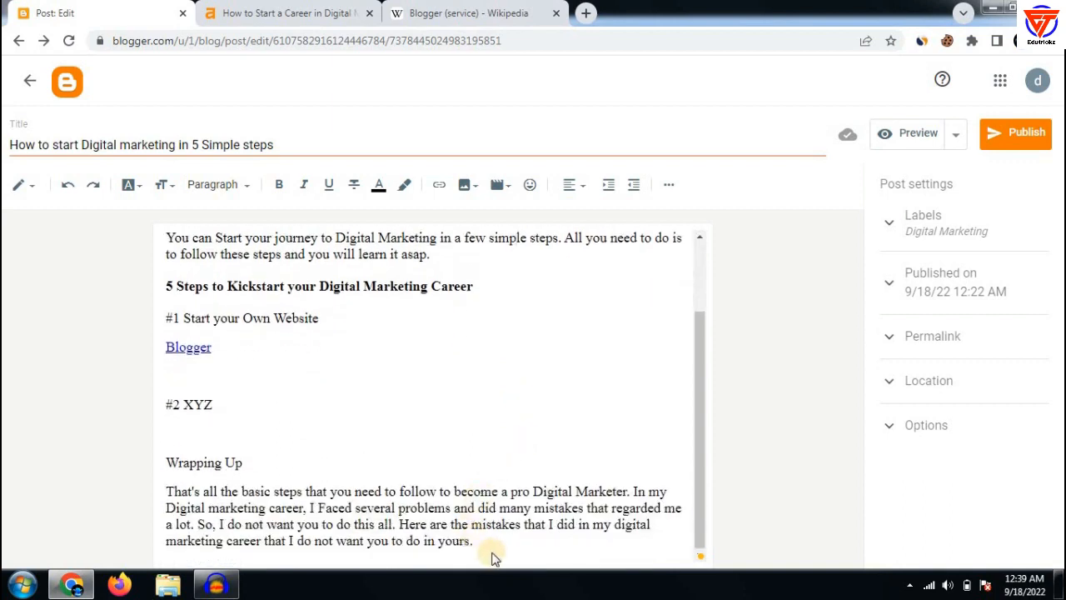
pyautogui.click(225, 376)
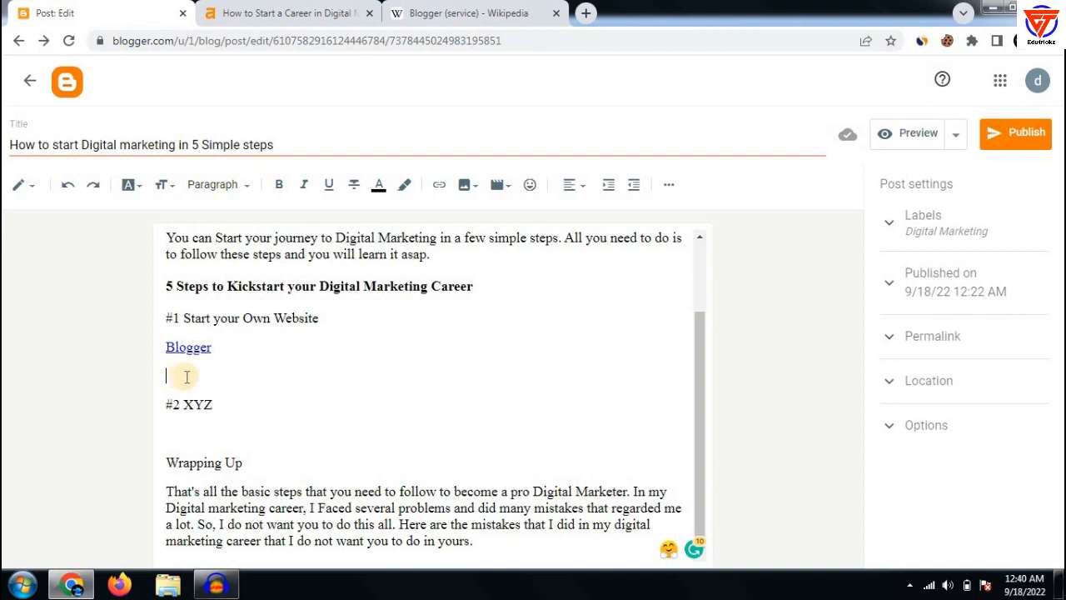
# Start inserting a YouTube video on the empty line below "#2 XYZ" and search YouTube for "digital marketing".
pyautogui.click(194, 441)
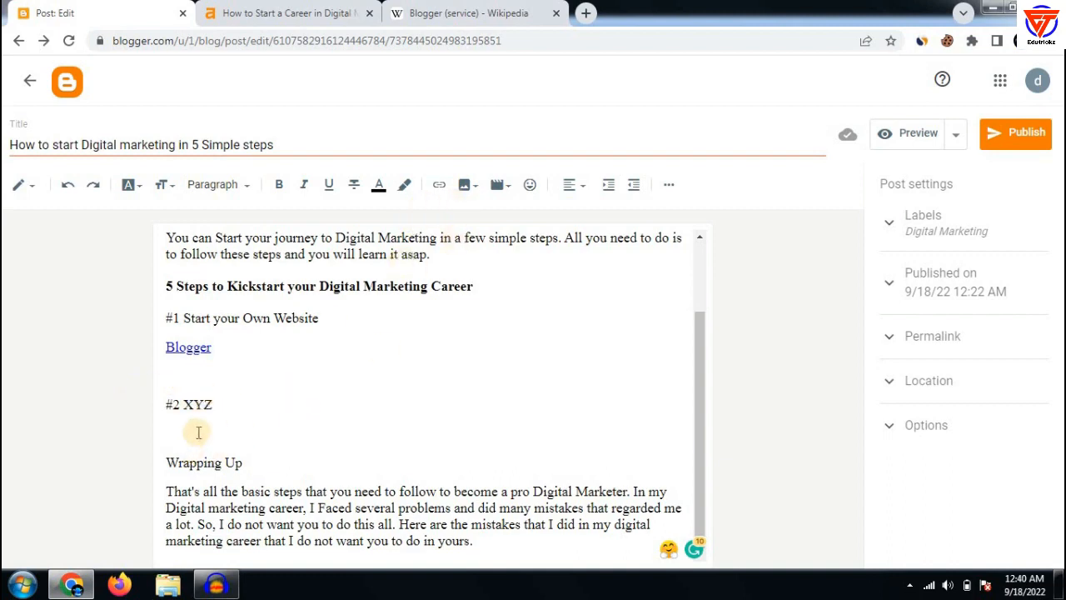
pyautogui.click(504, 187)
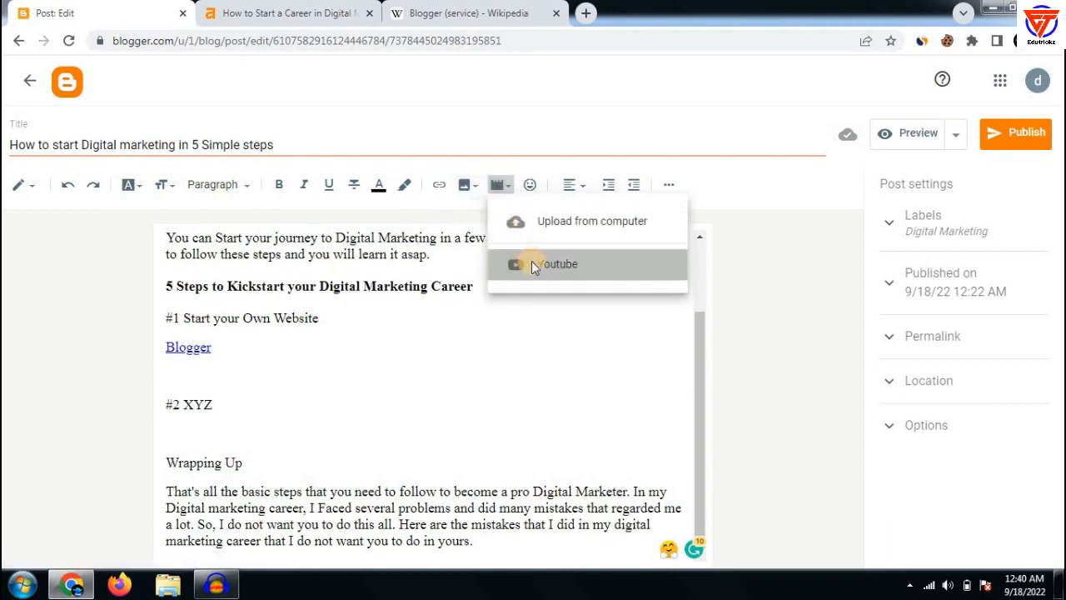
pyautogui.click(516, 263)
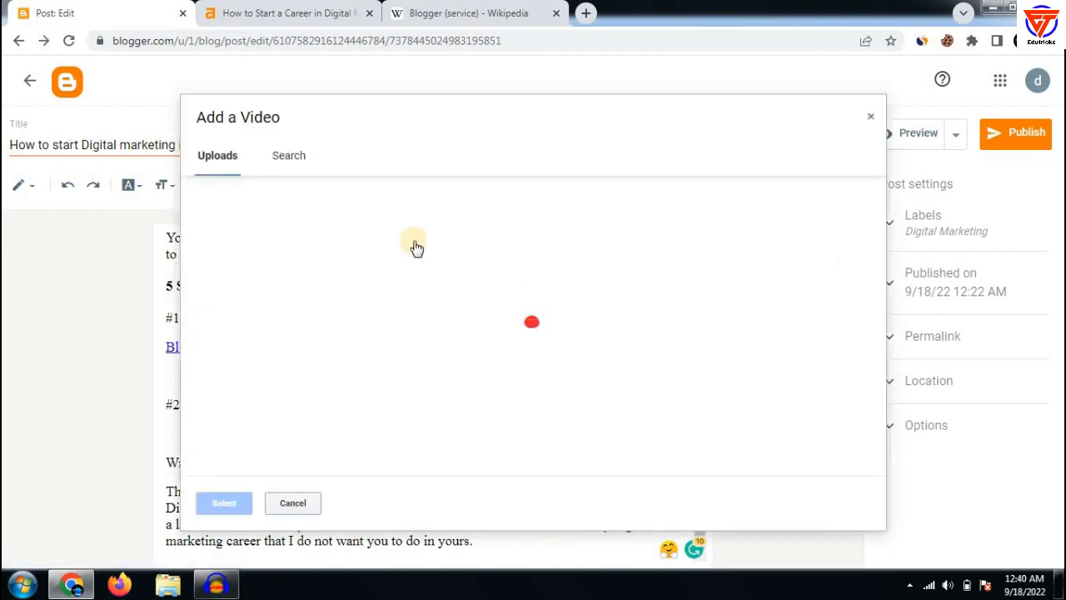
pyautogui.click(289, 153)
pyautogui.click(330, 204)
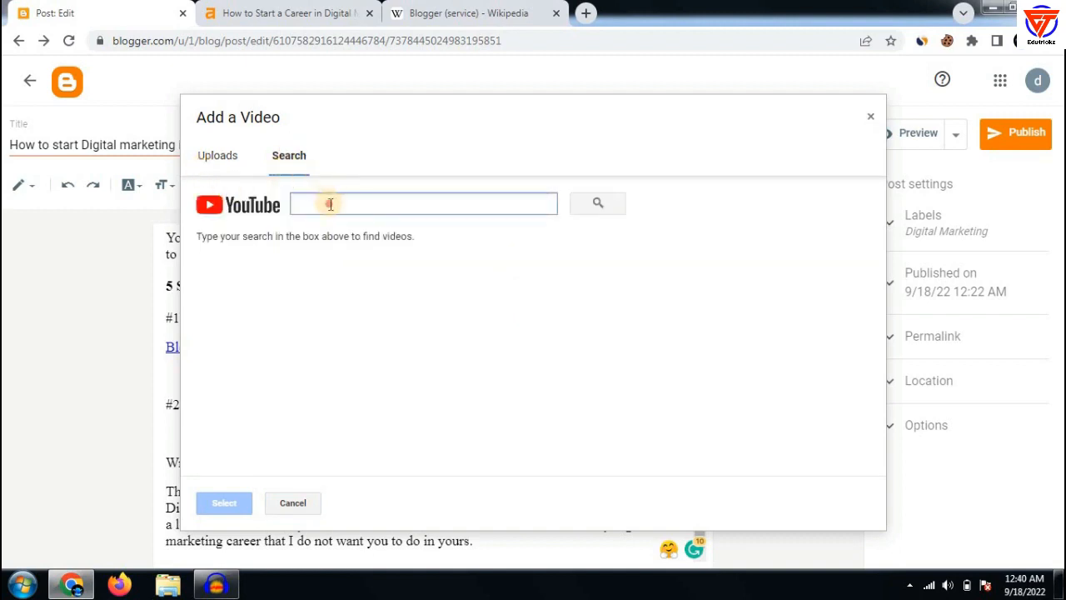
pyautogui.write('digital marketing')
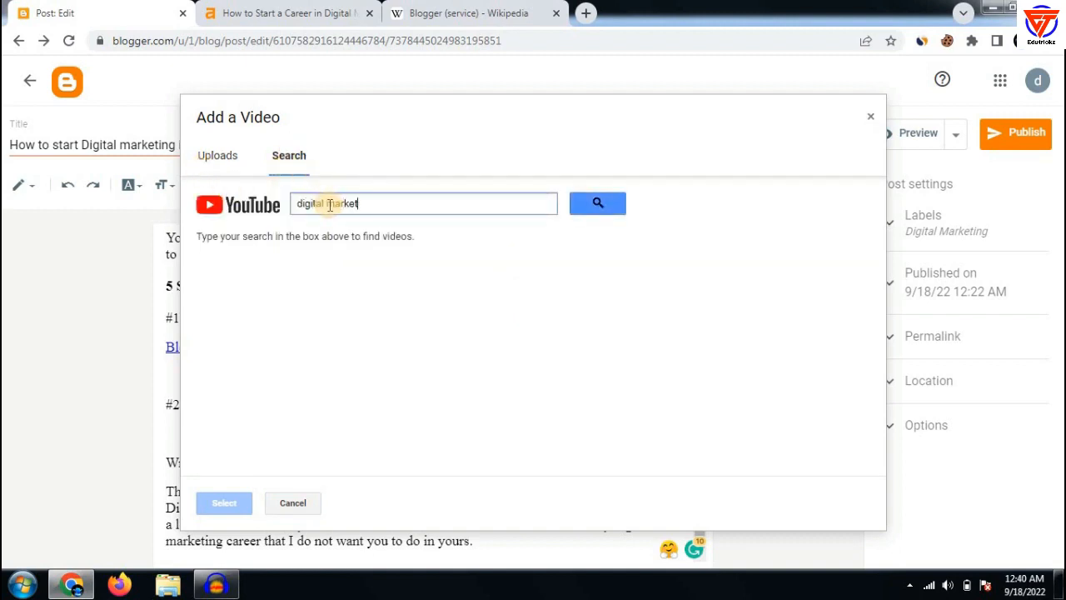
pyautogui.click(583, 210)
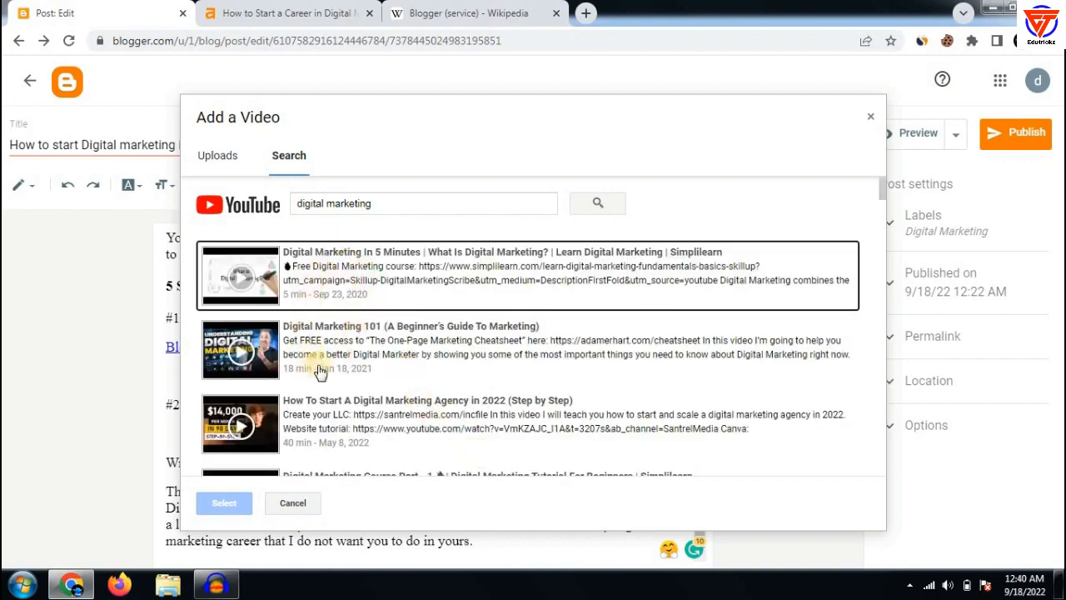
# Insert the video "11 Digital Marketing Skills You Should Master" from the search results into the post.
pyautogui.scroll(-3, 316, 346)
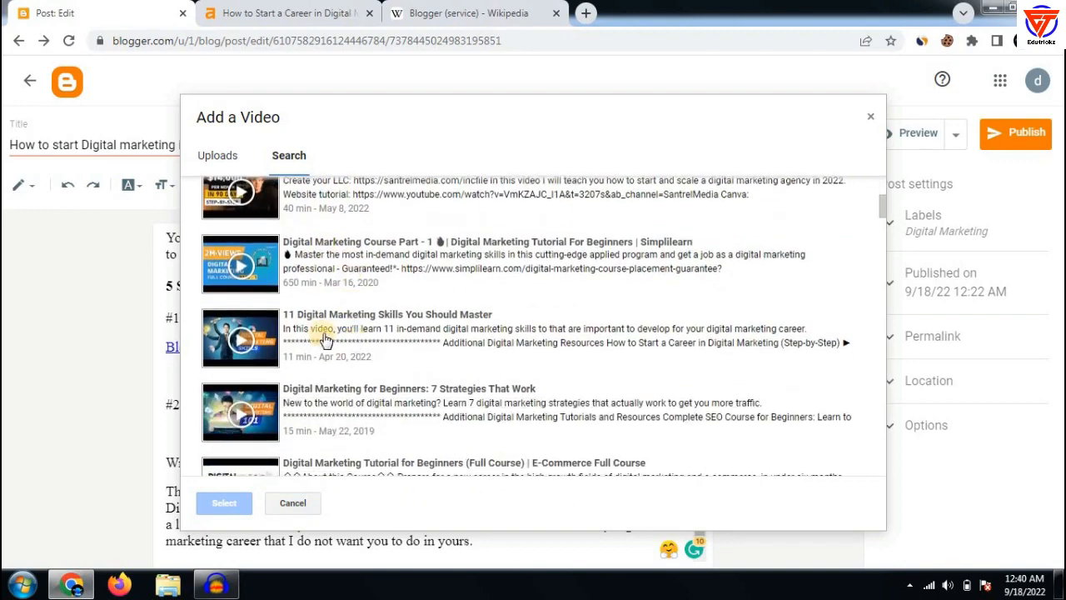
pyautogui.click(353, 334)
pyautogui.click(231, 501)
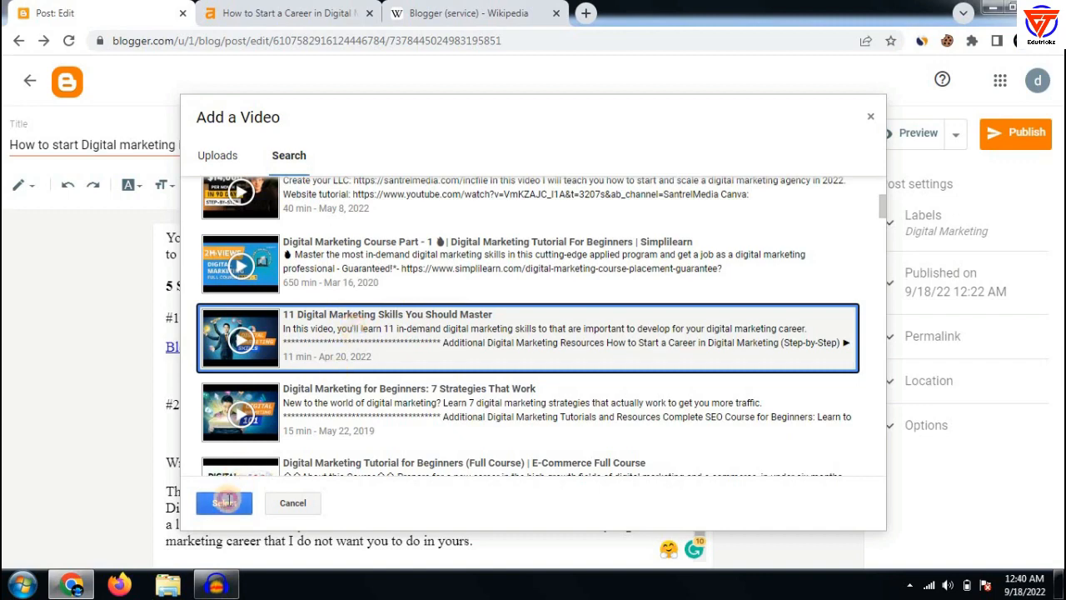
pyautogui.scroll(-2, 414, 419)
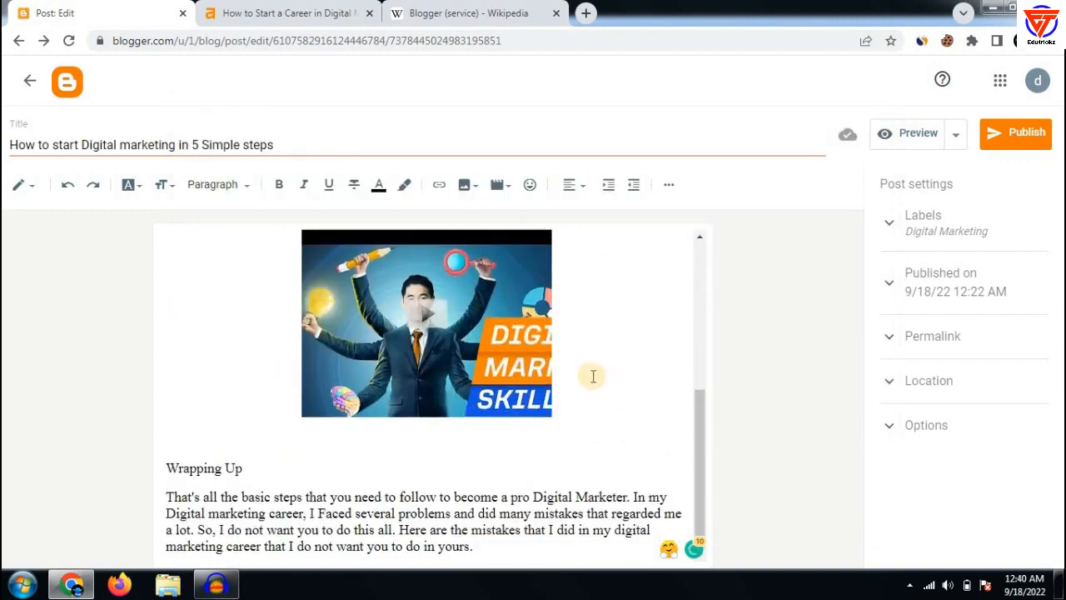
pyautogui.scroll(2, 319, 286)
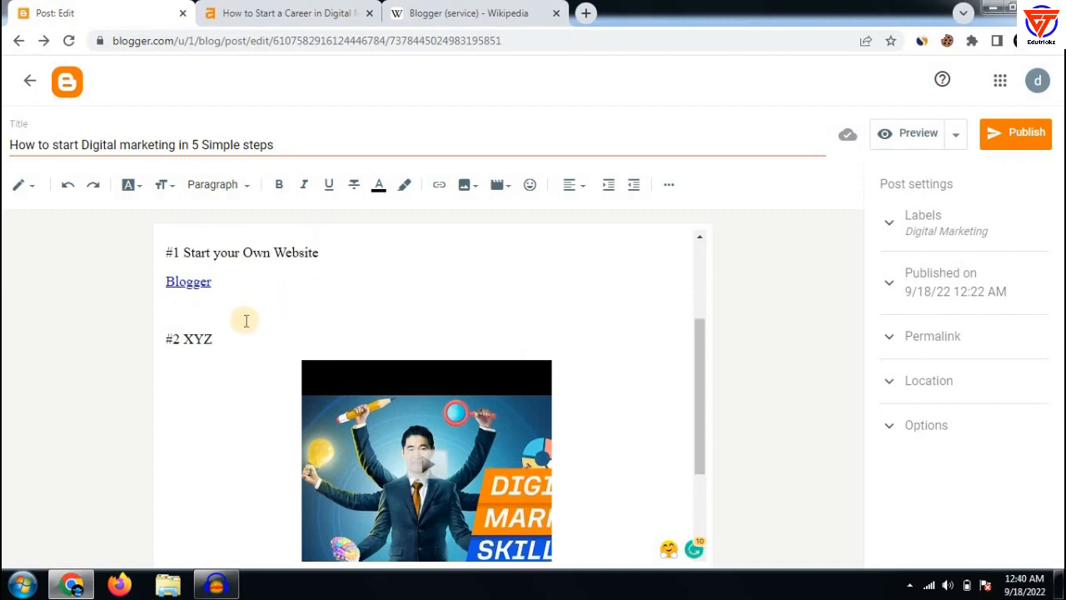
# Review the post draft with its embedded video and return to the blog's list of posts.
pyautogui.scroll(2, 264, 329)
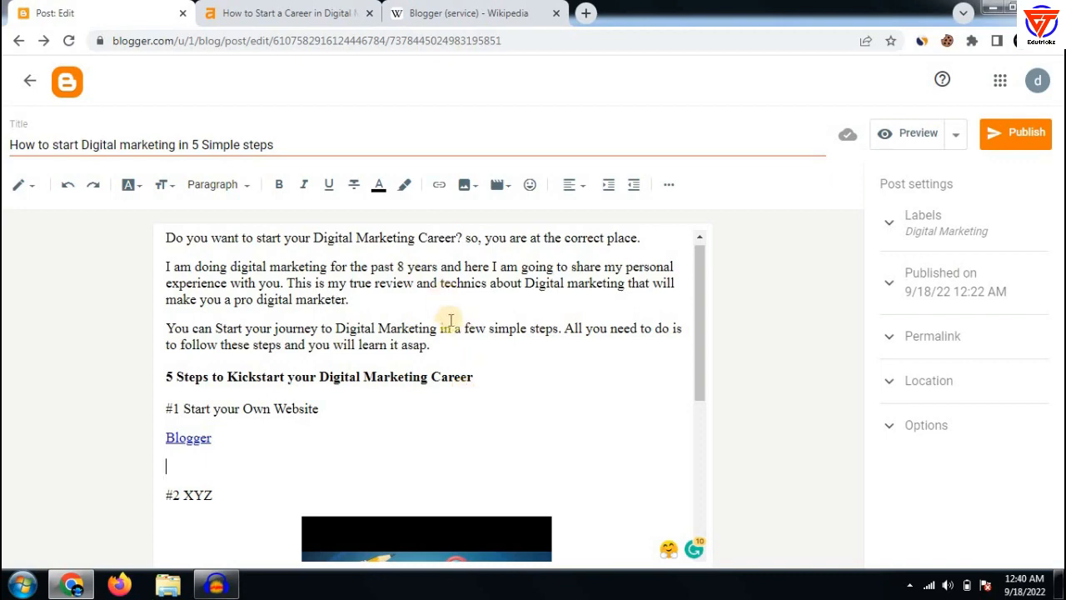
pyautogui.scroll(-3, 446, 319)
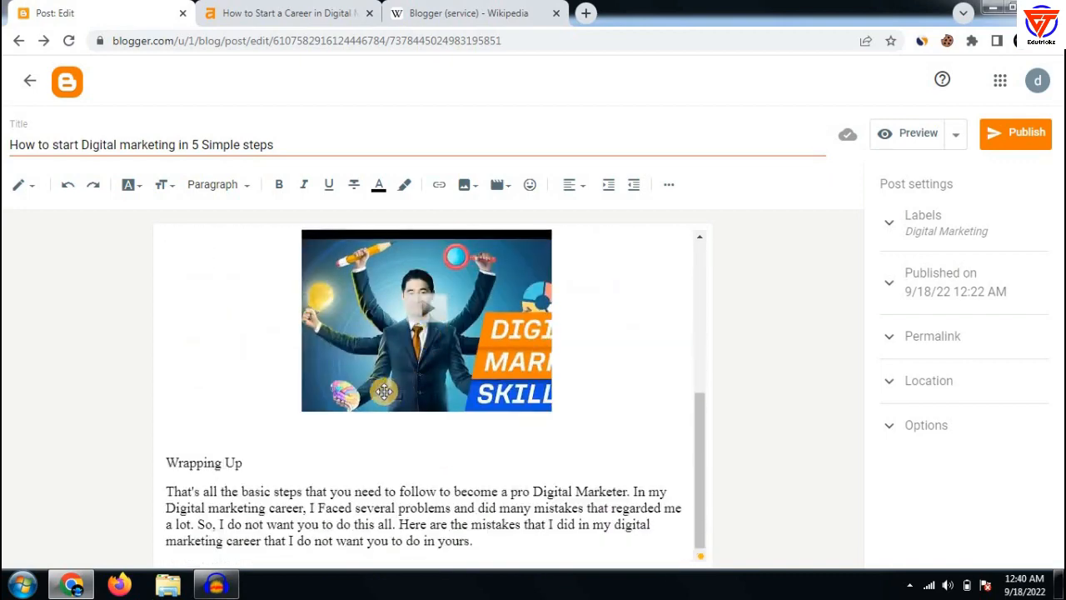
pyautogui.scroll(3, 338, 452)
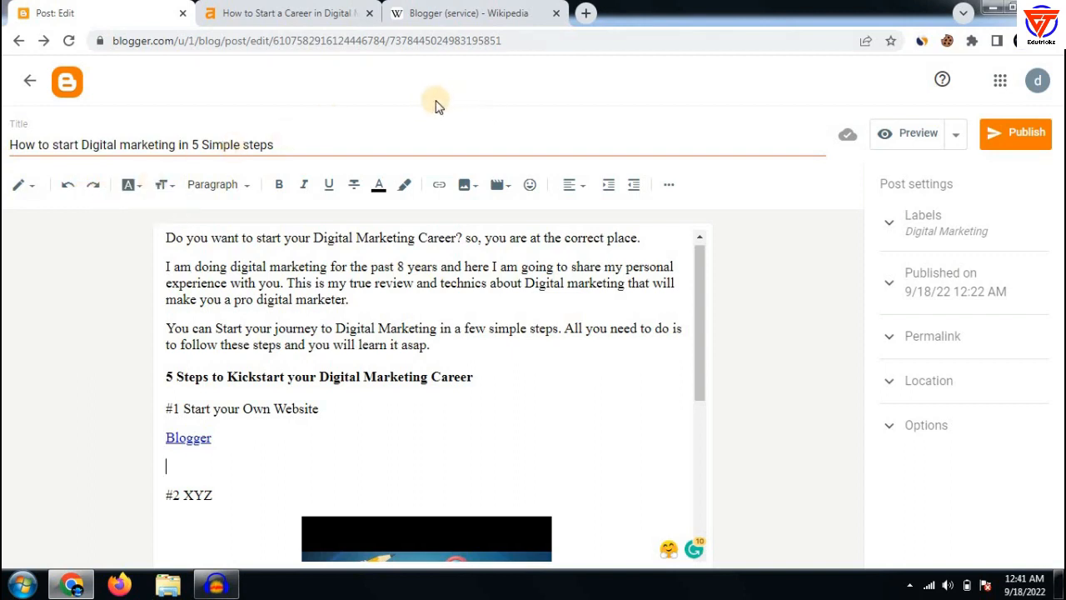
pyautogui.click(27, 82)
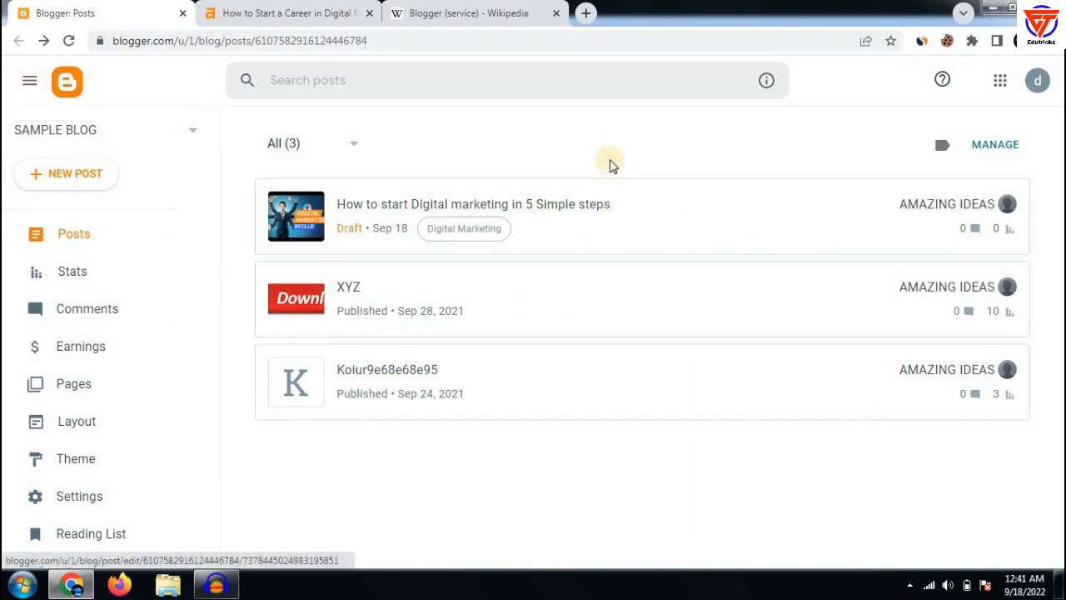
pyautogui.click(586, 14)
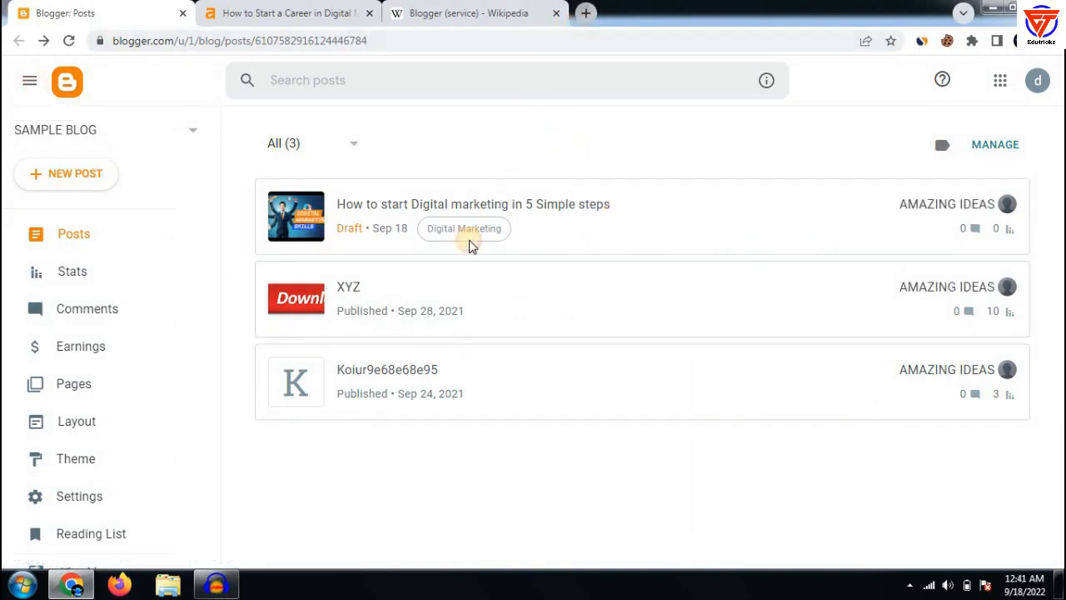